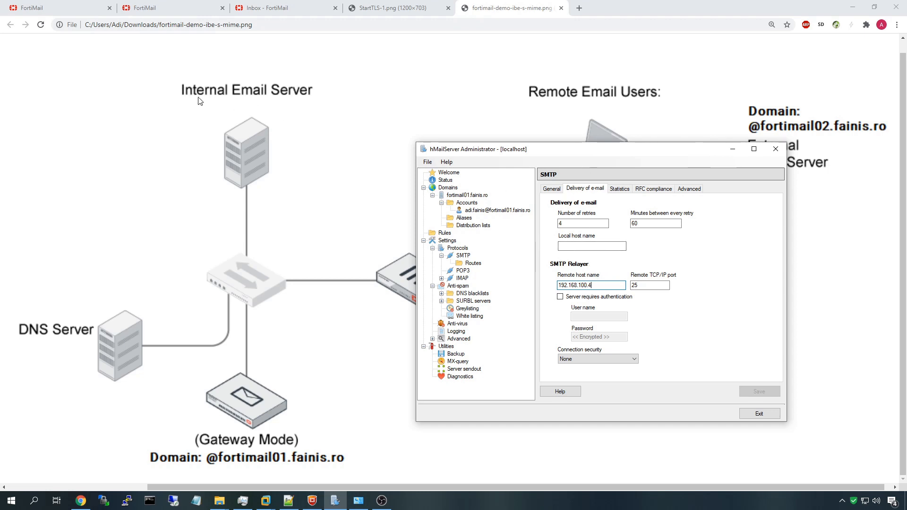
double_click(607, 289)
click(588, 285)
On fortimail01, review the access control receiving rule for source 192.168.100.2/32 and the network diagram
click(85, 8)
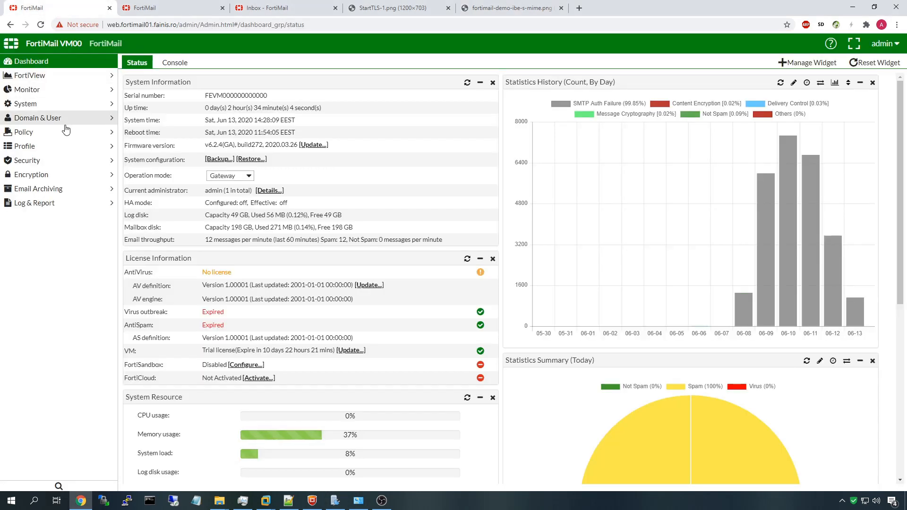
click(48, 132)
click(48, 146)
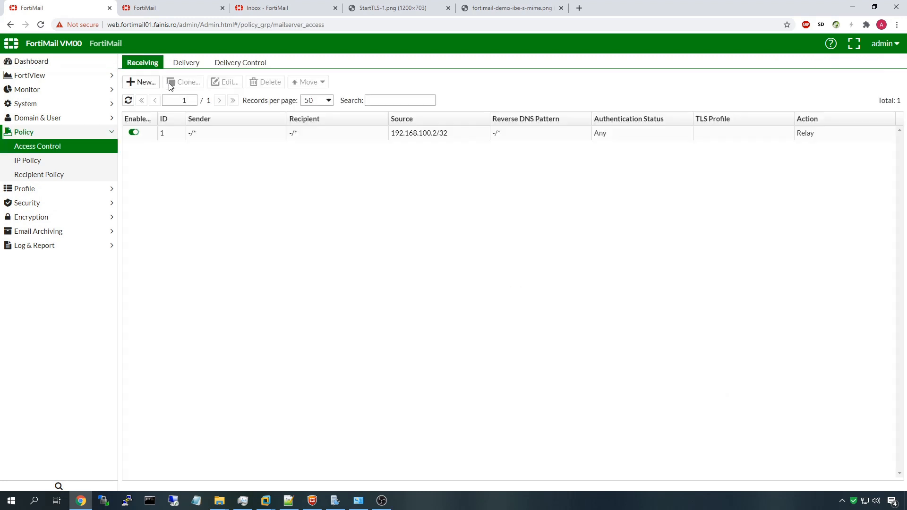
click(398, 134)
drag(391, 137, 453, 139)
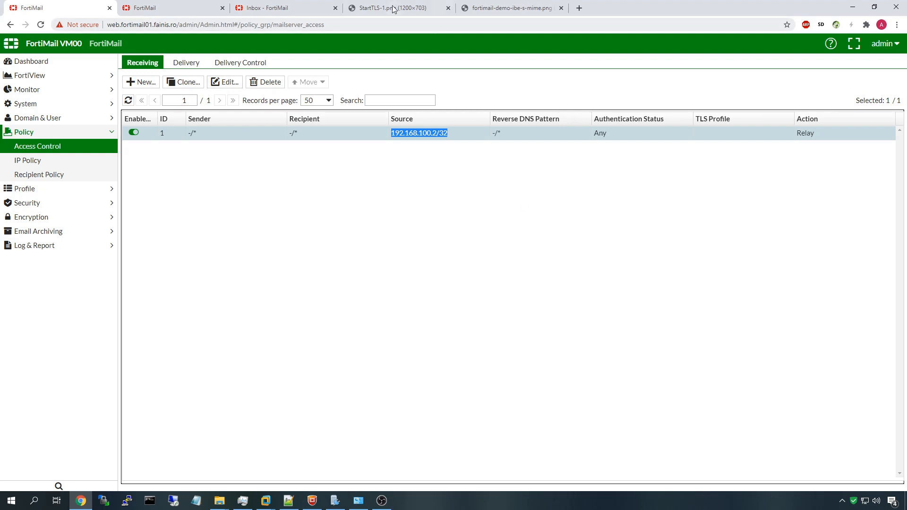
click(507, 4)
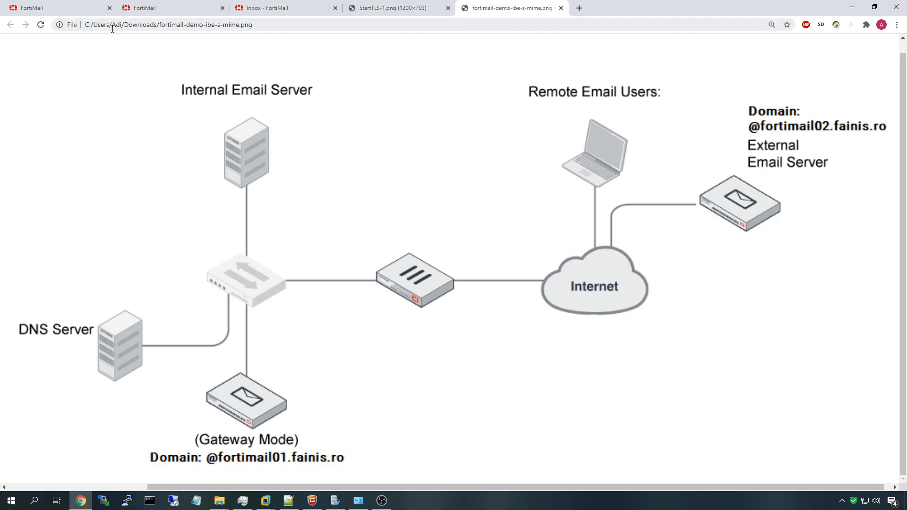
Check the second FortiMail unit's dashboard, then return to the fortimail01 admin page
click(210, 11)
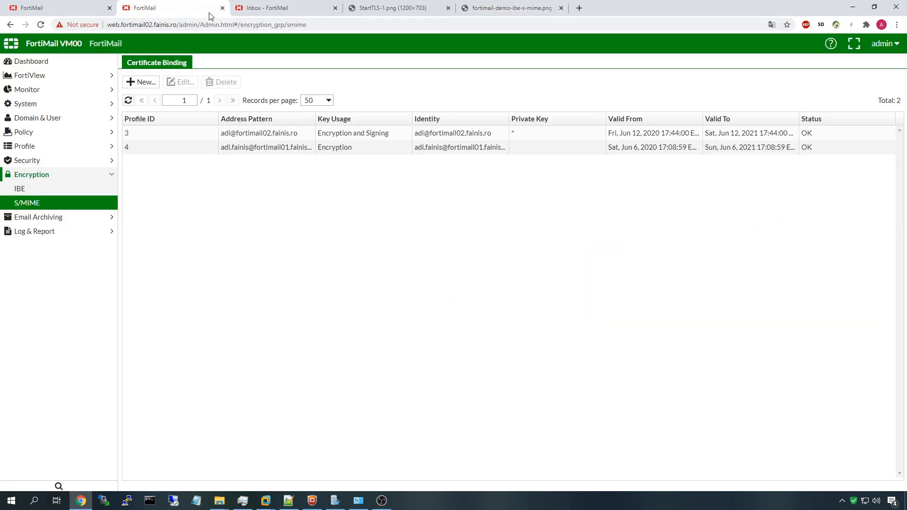
click(42, 62)
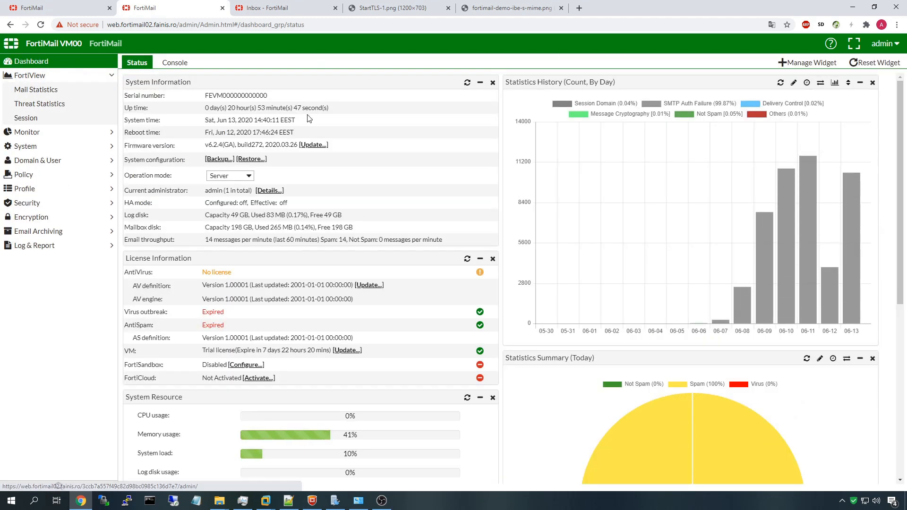
key(ctrl+shift+Tab)
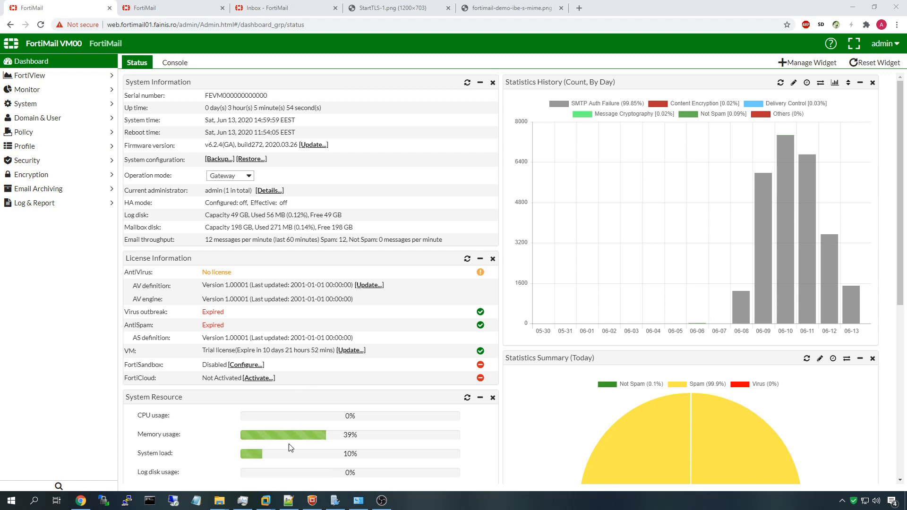
click(288, 500)
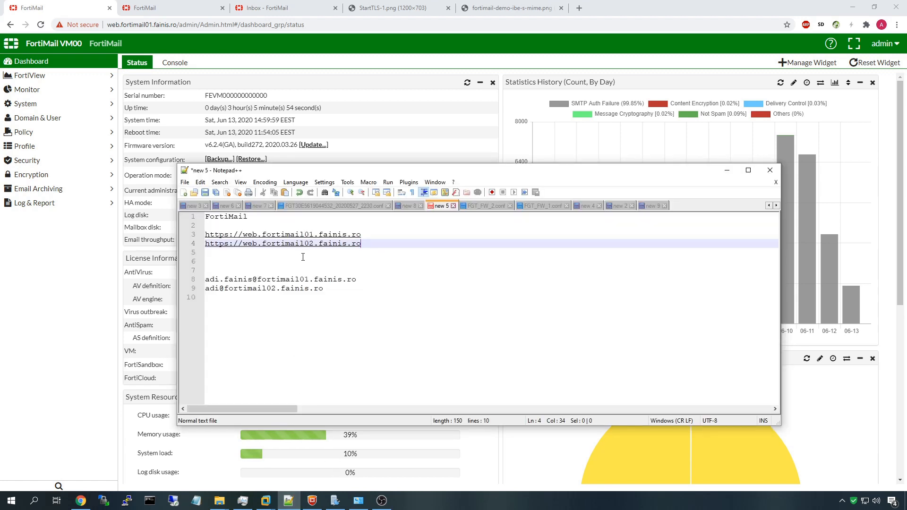
click(389, 235)
click(388, 243)
click(377, 235)
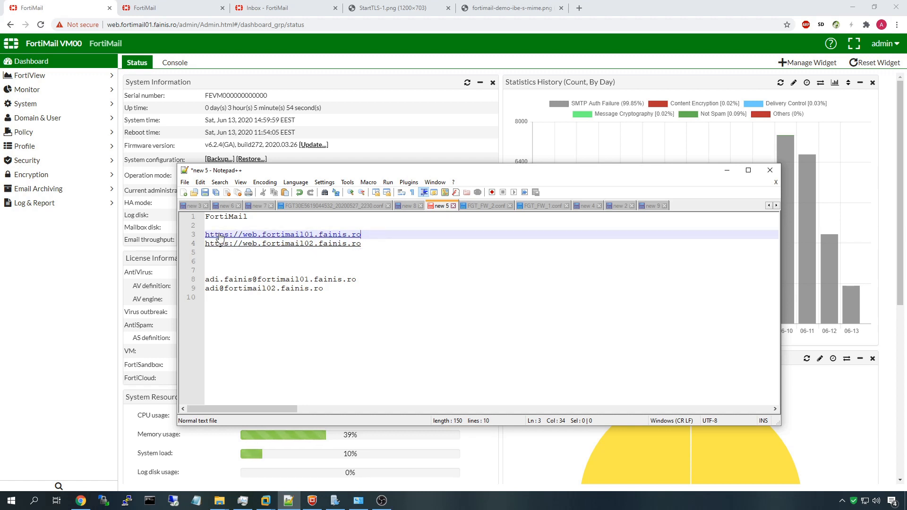
drag(205, 279, 208, 287)
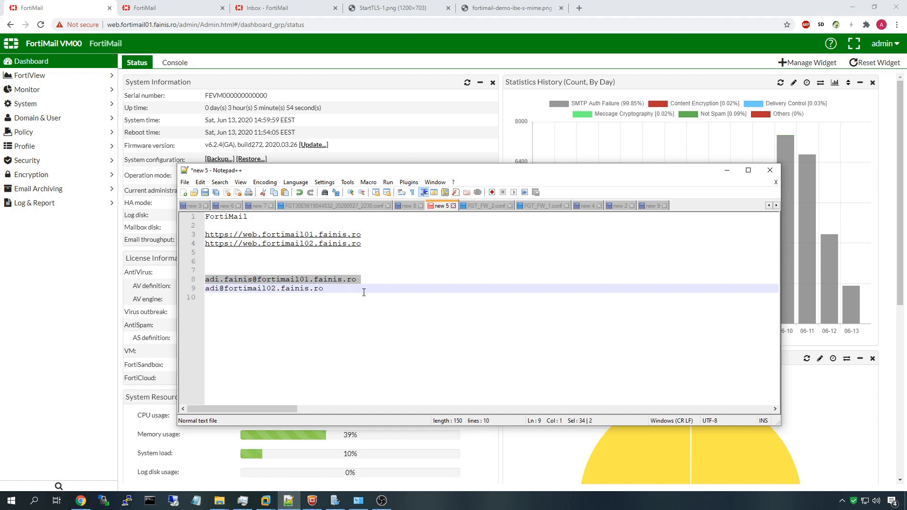
click(348, 288)
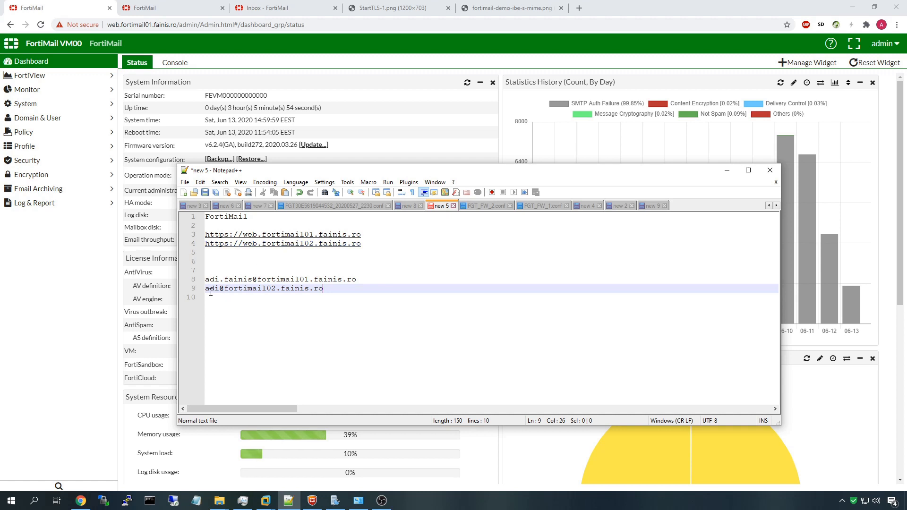
click(207, 294)
click(207, 290)
click(146, 129)
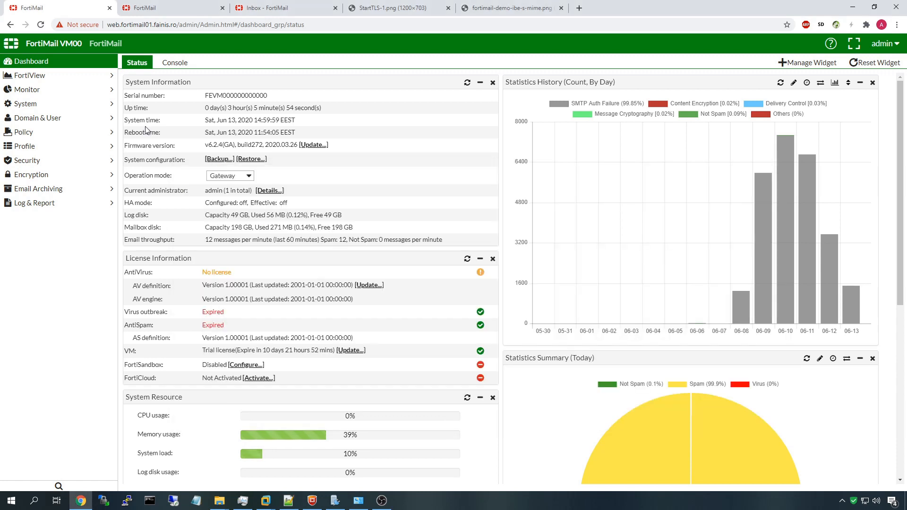
click(60, 176)
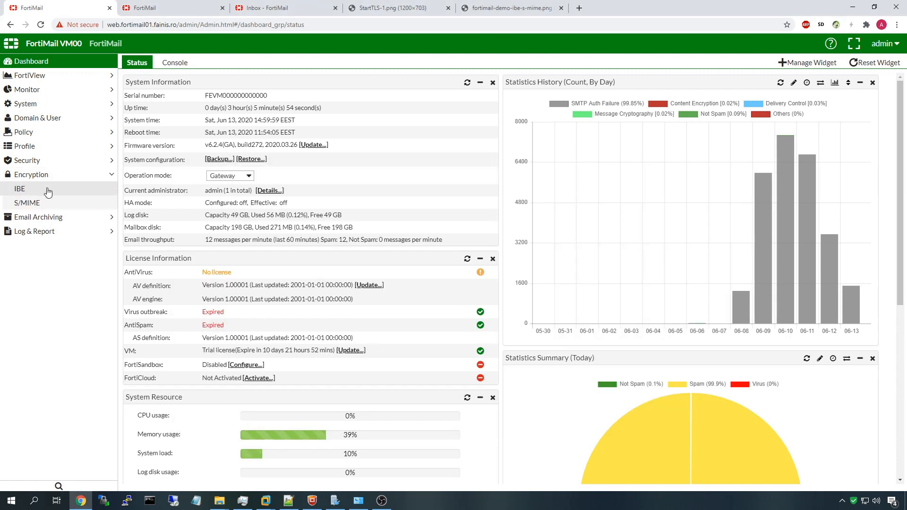
click(48, 192)
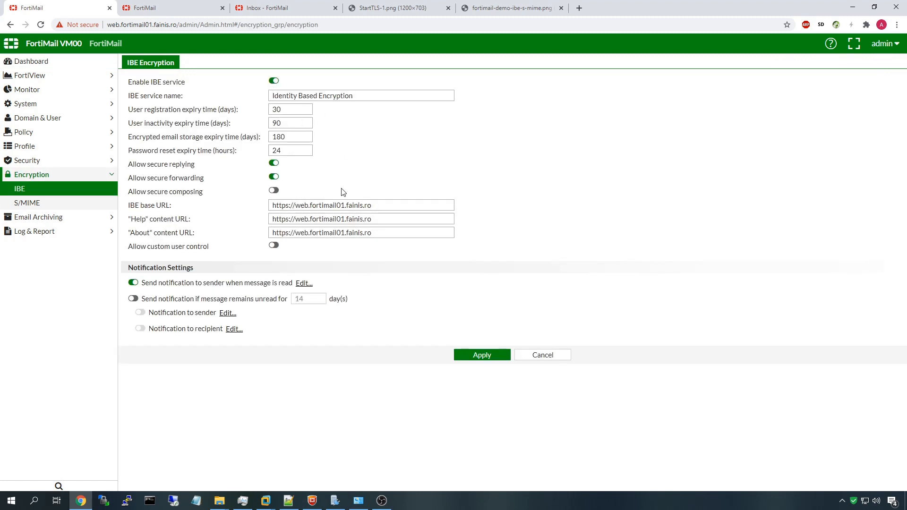
click(374, 205)
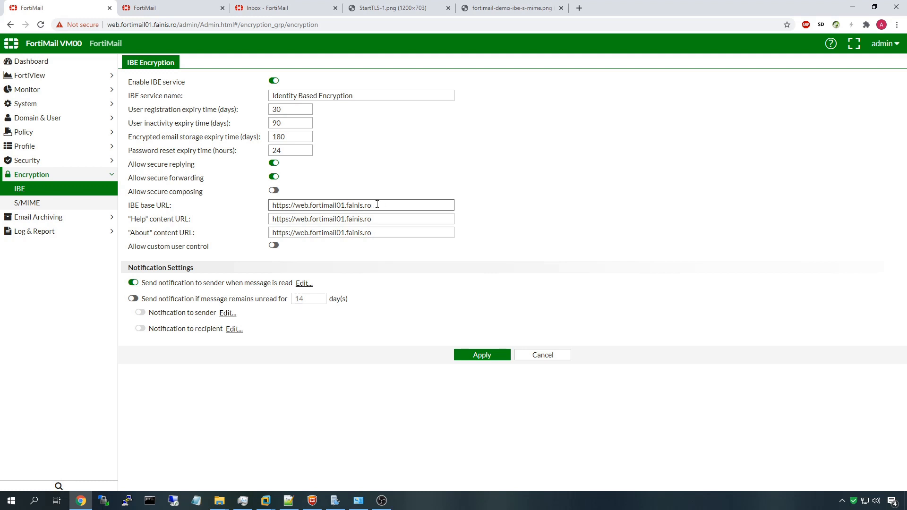
drag(388, 204, 236, 206)
click(394, 219)
click(387, 205)
click(480, 222)
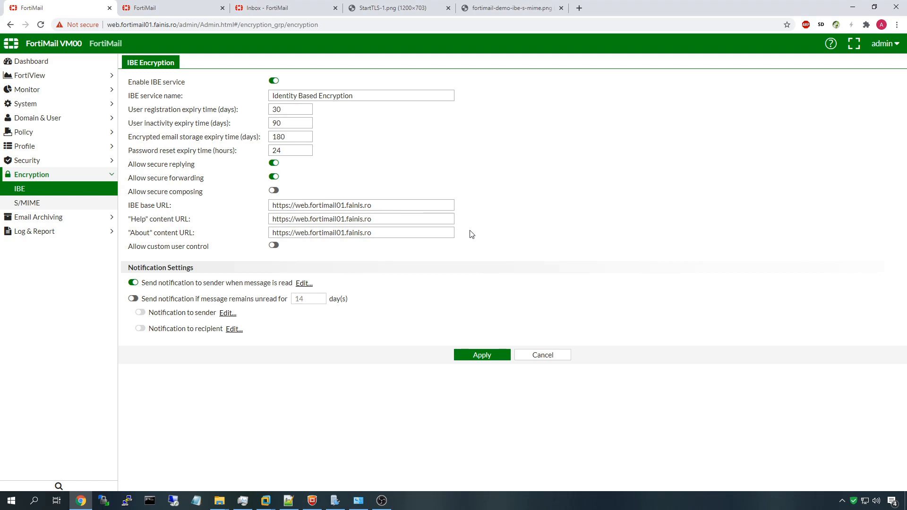
Highlight the three IBE URL settings and the full IBE base URL
drag(468, 235, 464, 199)
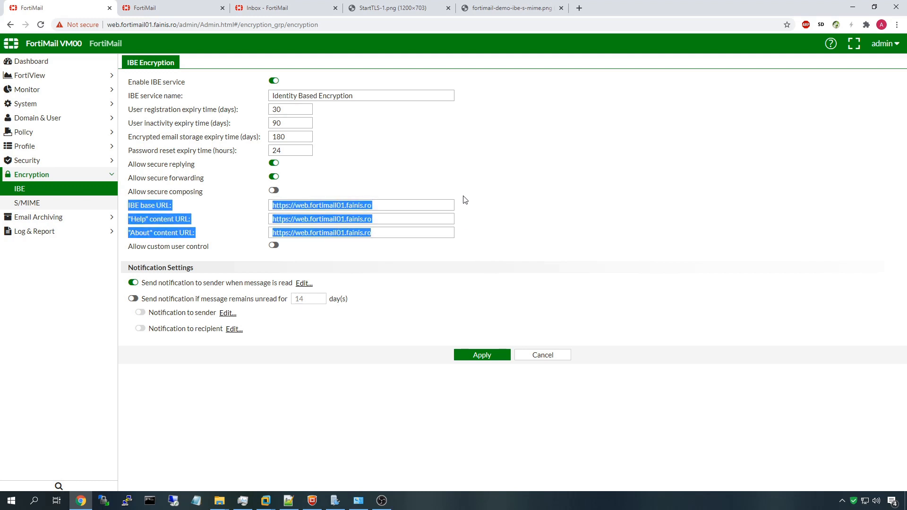
click(399, 216)
drag(391, 206, 271, 208)
click(305, 206)
drag(392, 208, 247, 213)
click(324, 206)
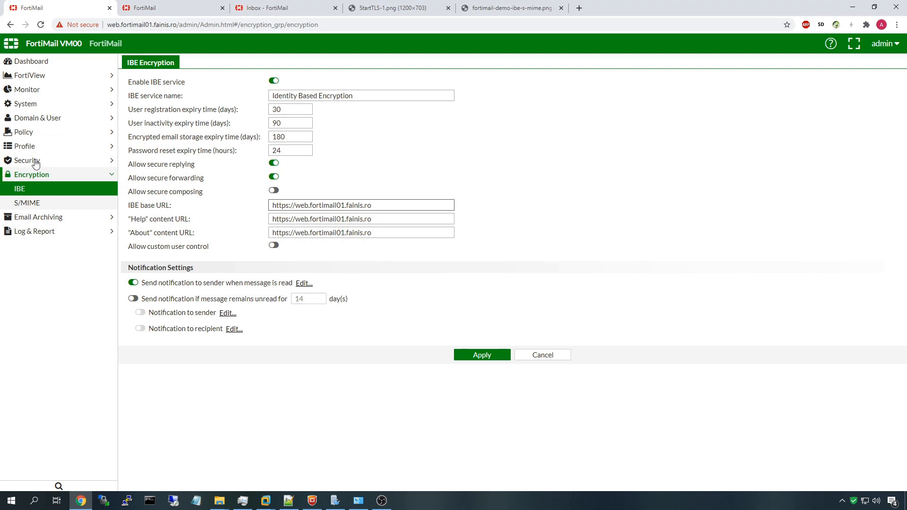
Show the security encryption profiles list, selecting IBE_Pull and then IBE_Push
click(45, 150)
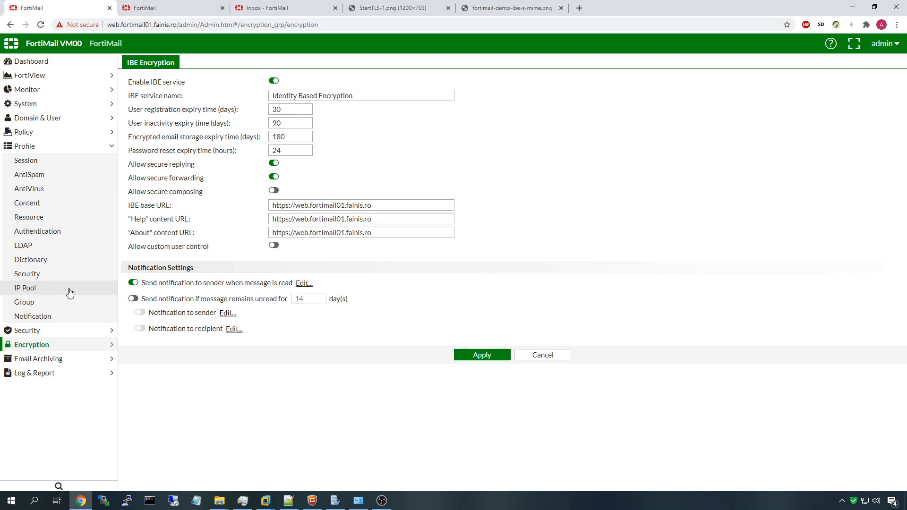
click(56, 278)
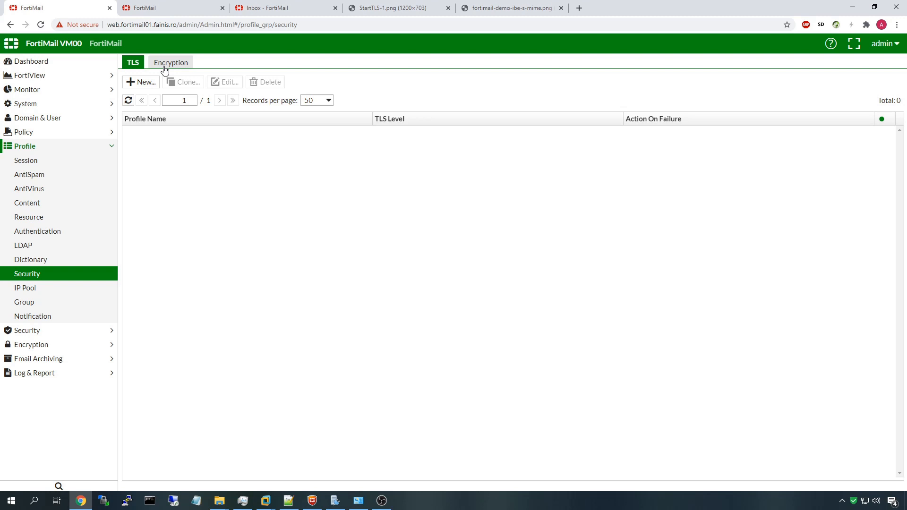
click(164, 70)
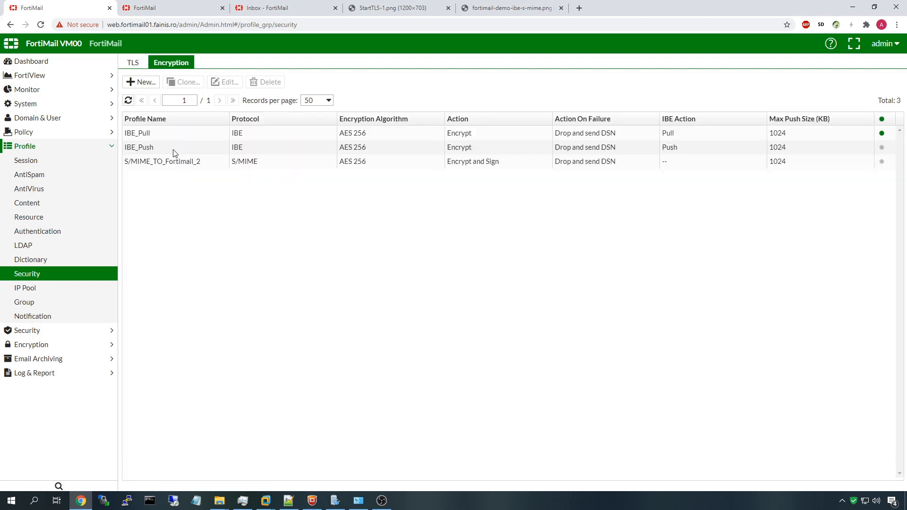
click(138, 135)
click(138, 145)
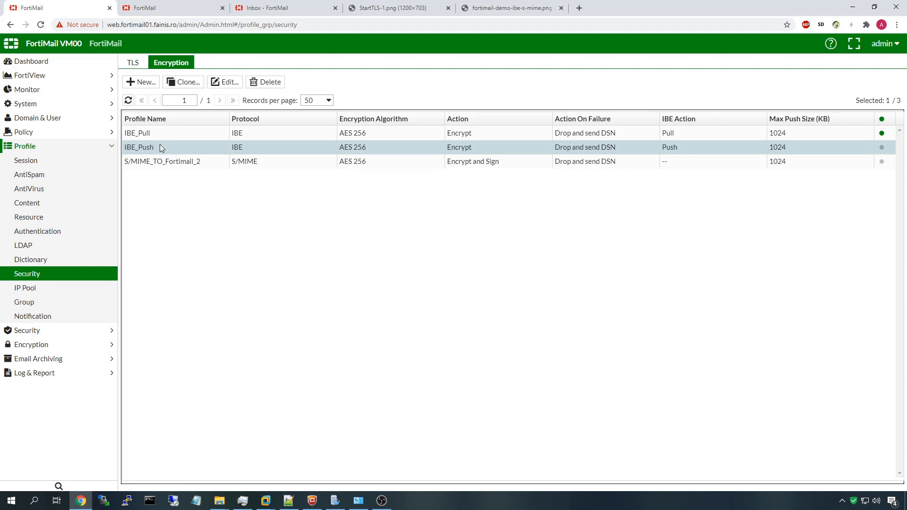
Open the IBE_Push profile, try access method Pull, then cancel without saving
double_click(159, 145)
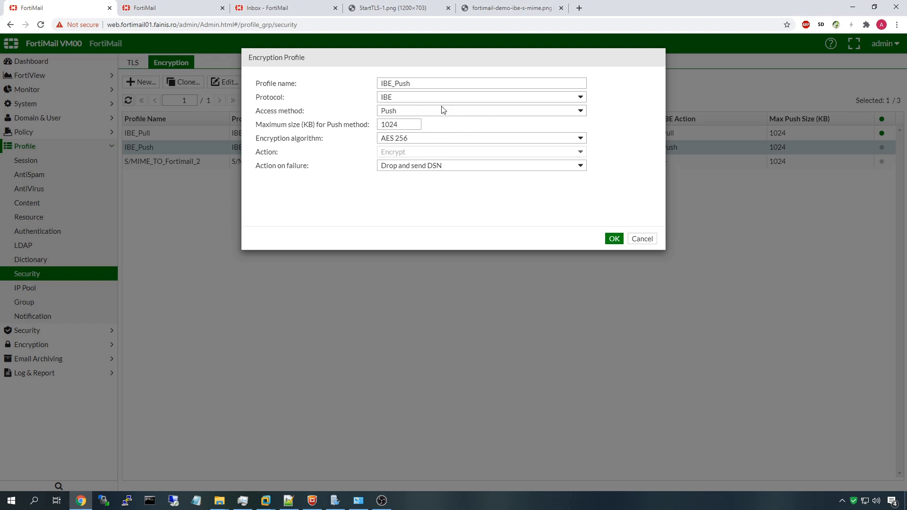
click(409, 113)
click(406, 126)
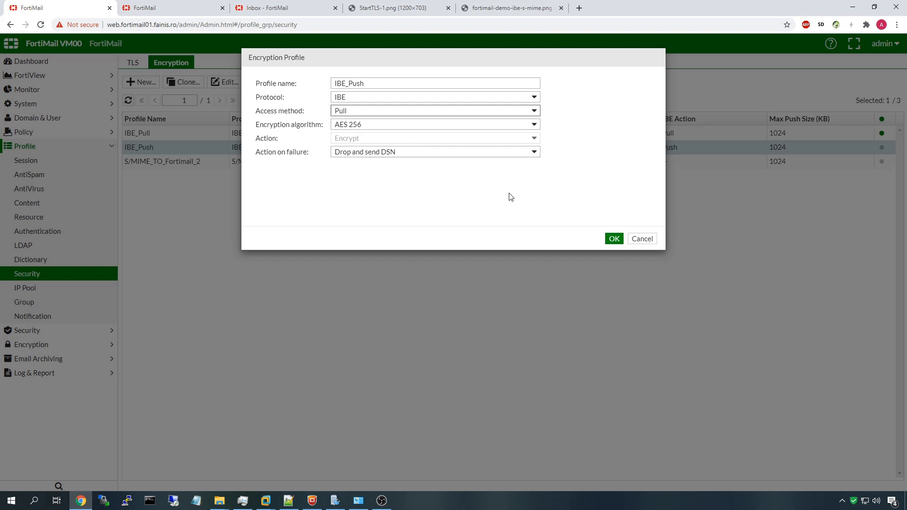
click(643, 242)
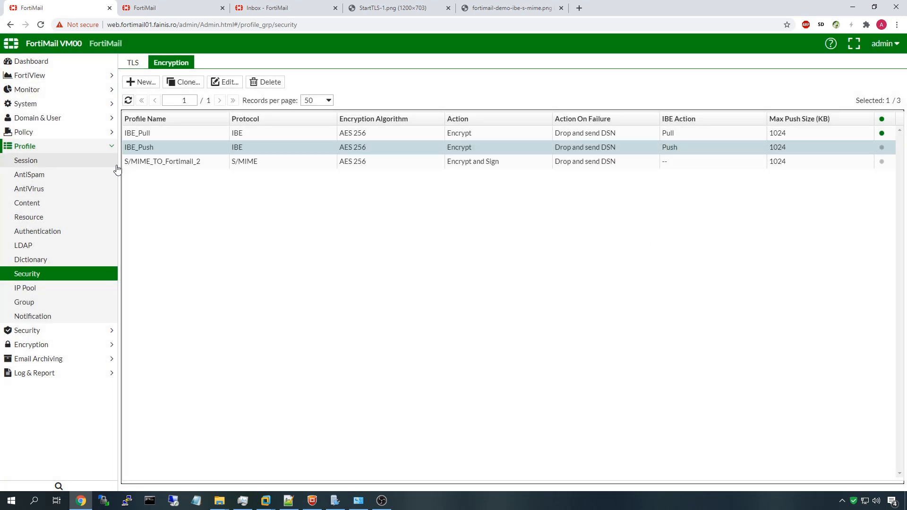
click(25, 133)
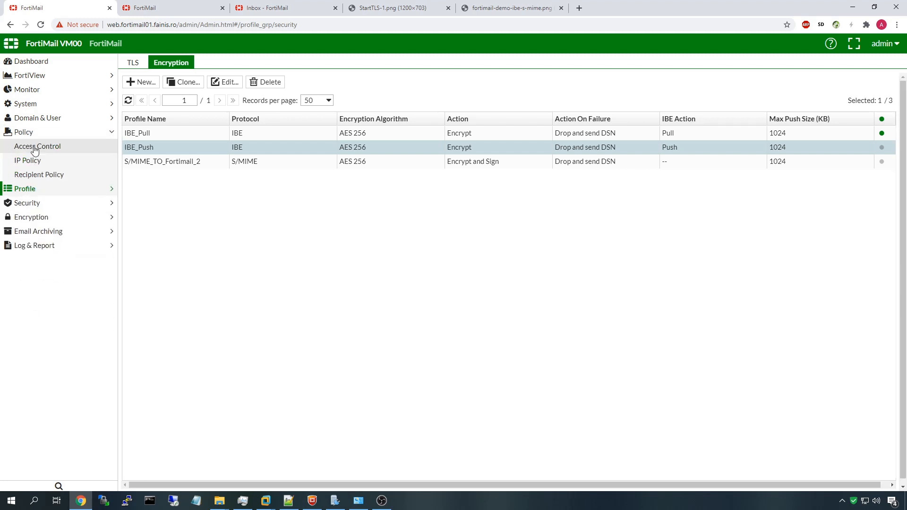
click(46, 151)
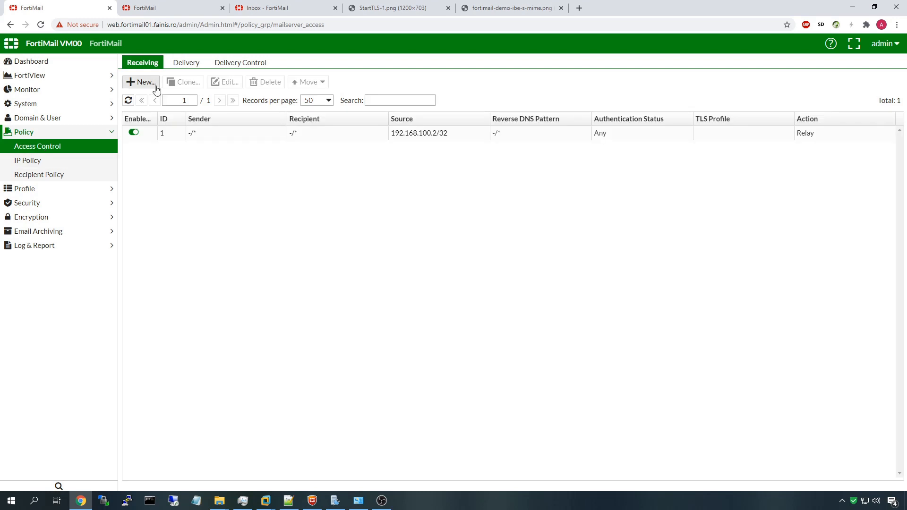
click(184, 64)
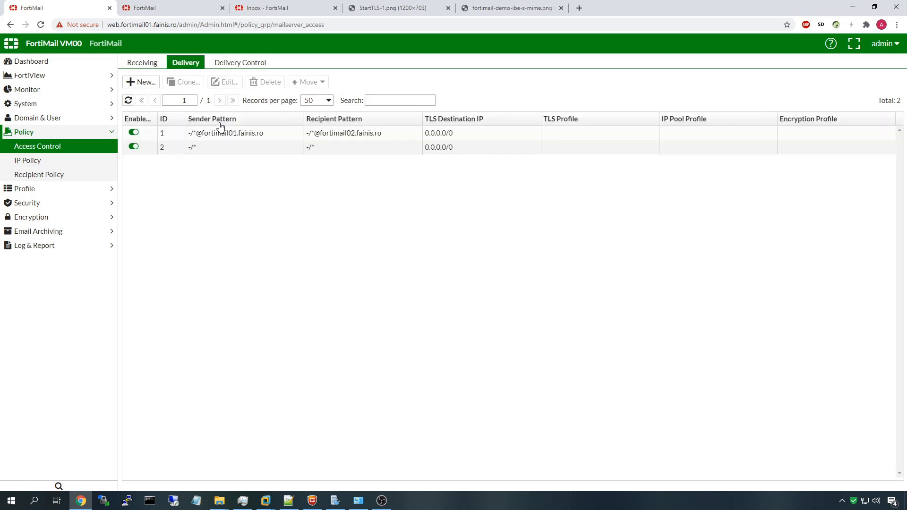
double_click(804, 137)
click(424, 112)
drag(429, 111, 319, 103)
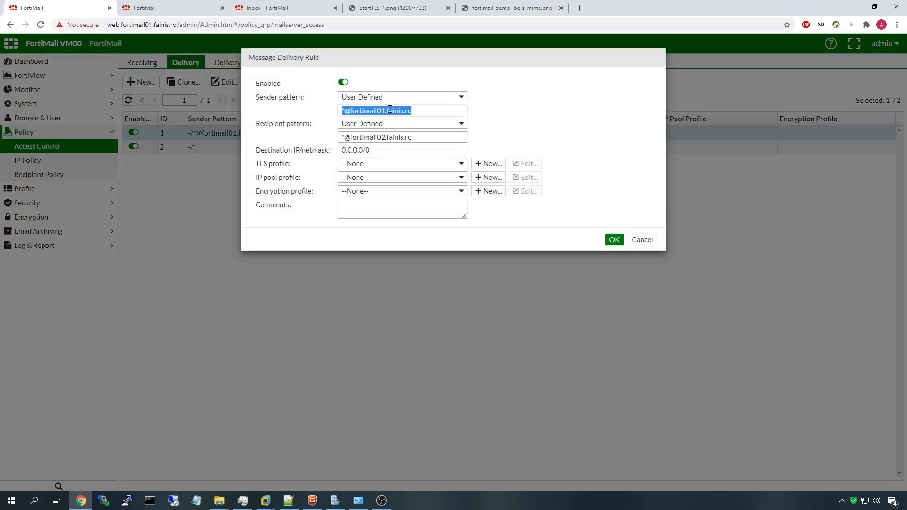
click(409, 111)
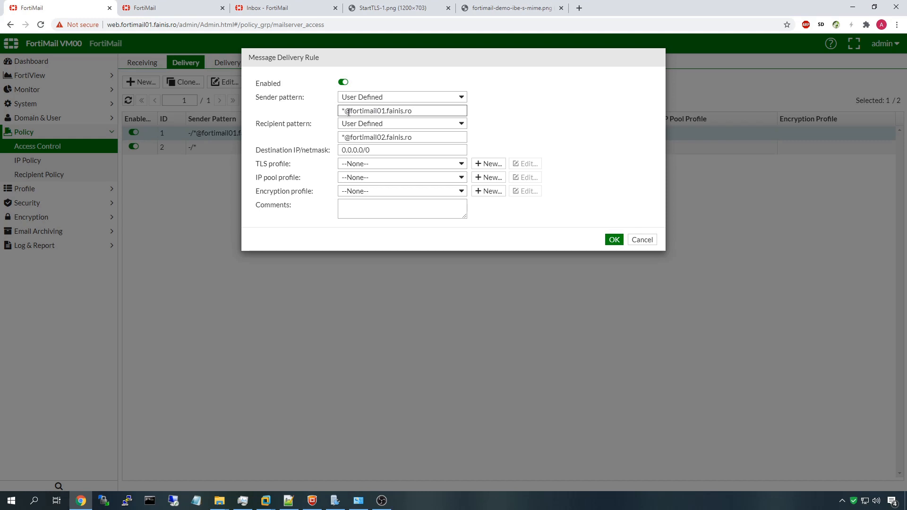
drag(349, 111, 415, 112)
click(417, 112)
Leave the encryption profile at --None--, cancel the rule, and open the recipient policies page
click(358, 190)
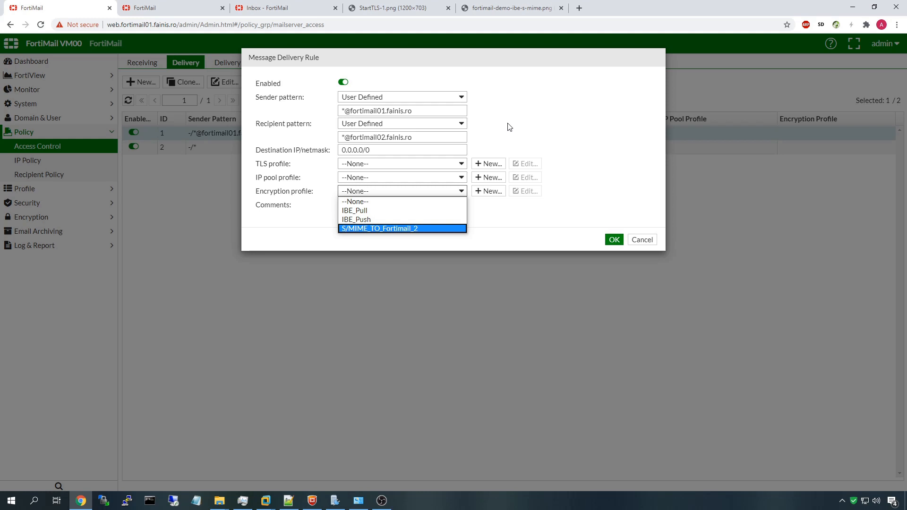
click(618, 198)
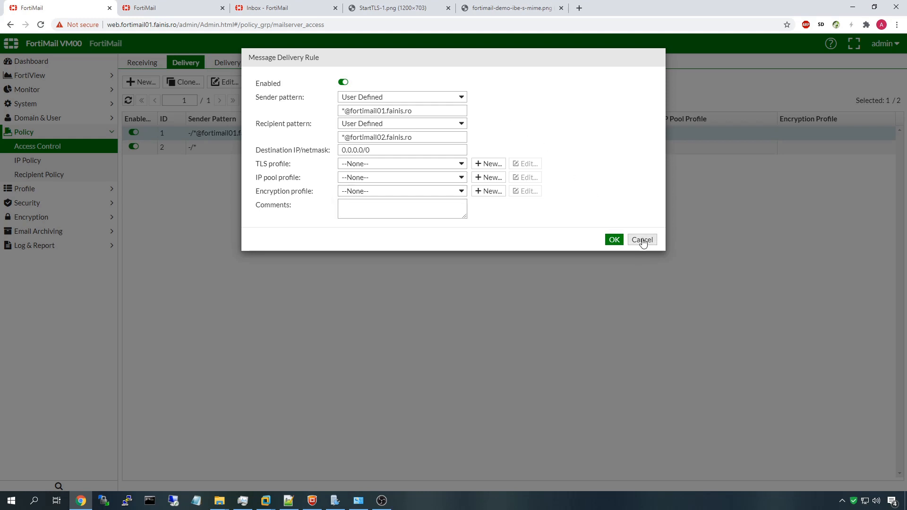
click(642, 239)
click(96, 178)
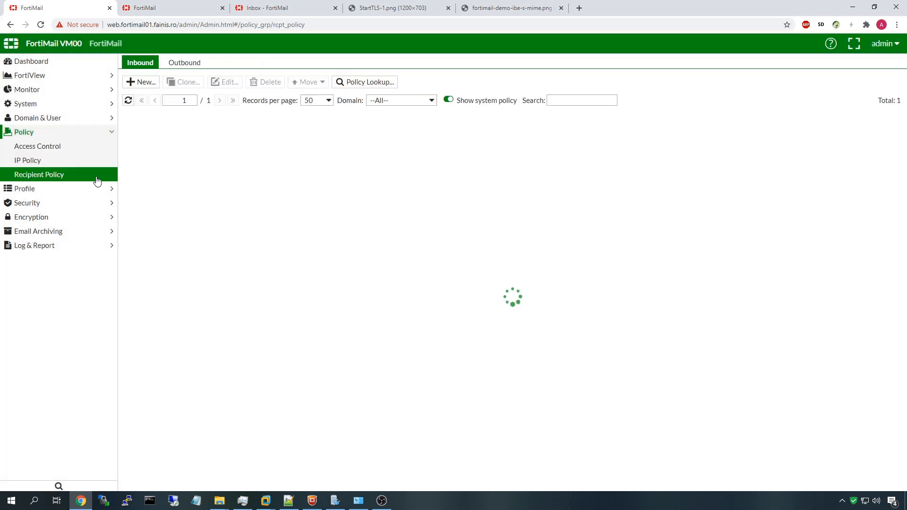
Select the outbound system policy, then open the content-strict-secret-ibe content profile for editing
click(192, 63)
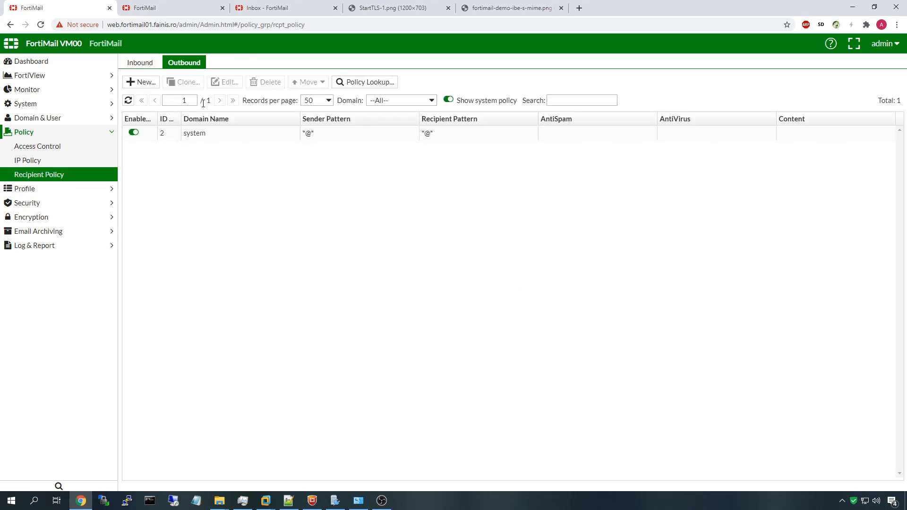
click(803, 134)
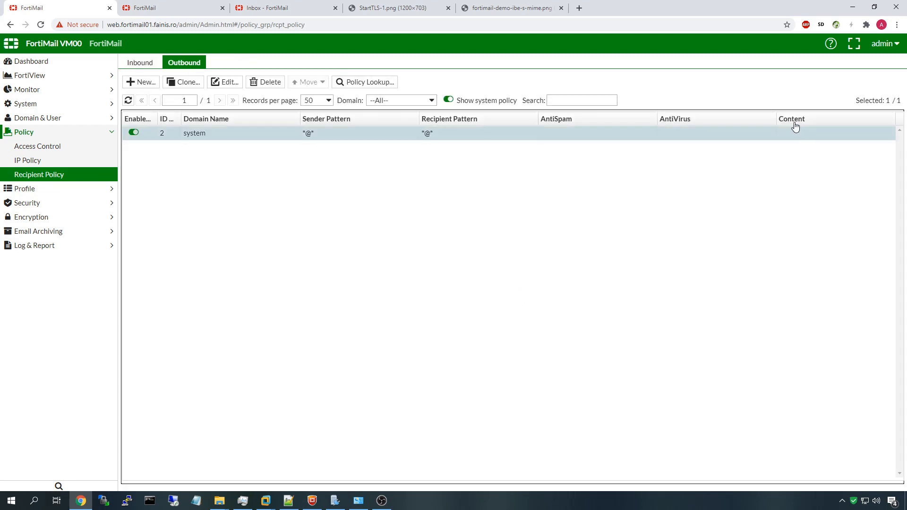
click(88, 193)
click(41, 203)
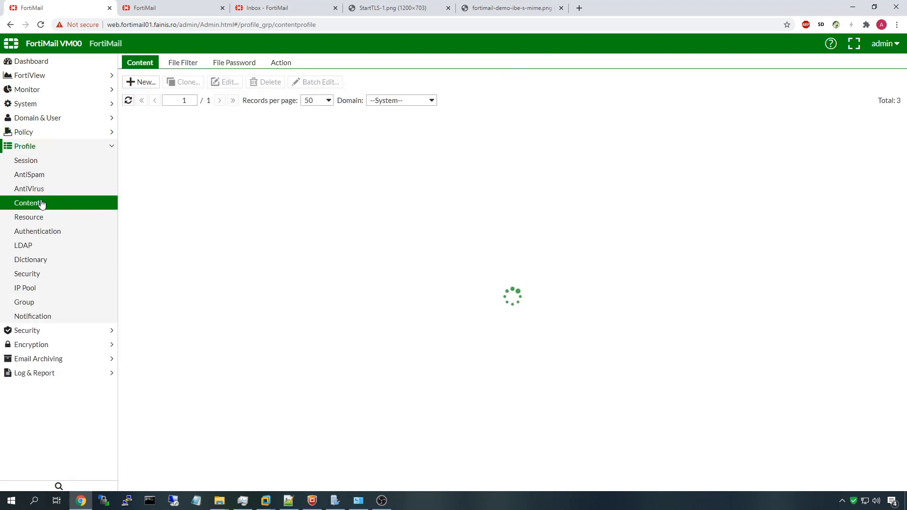
click(245, 165)
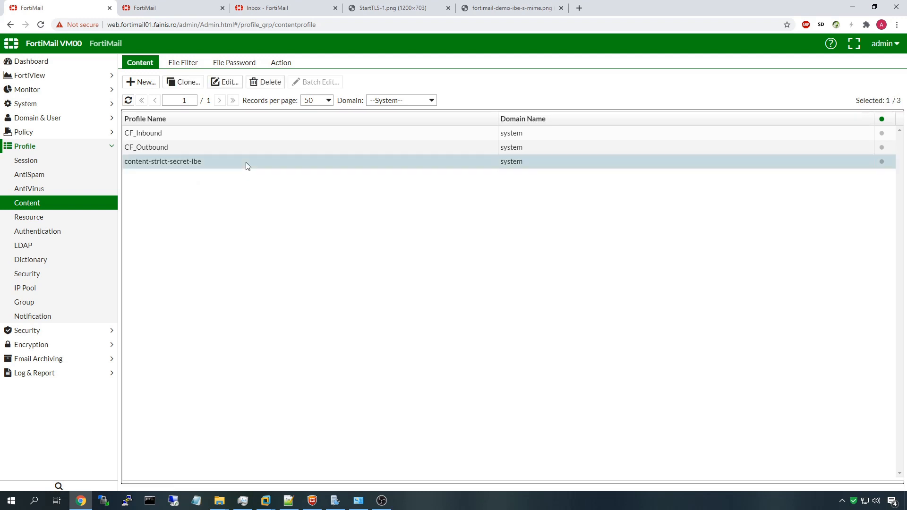
click(225, 82)
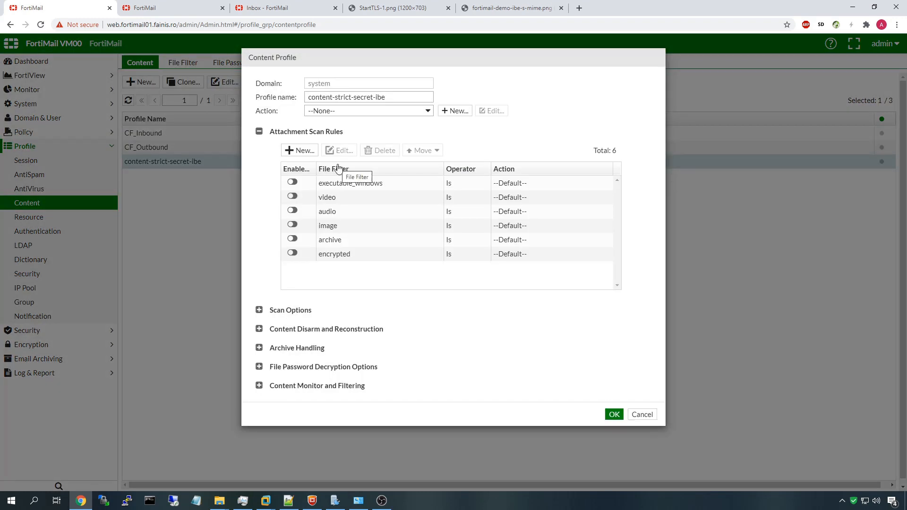
Open the Strict-Secret content monitor rule and check its dictionary type
click(258, 386)
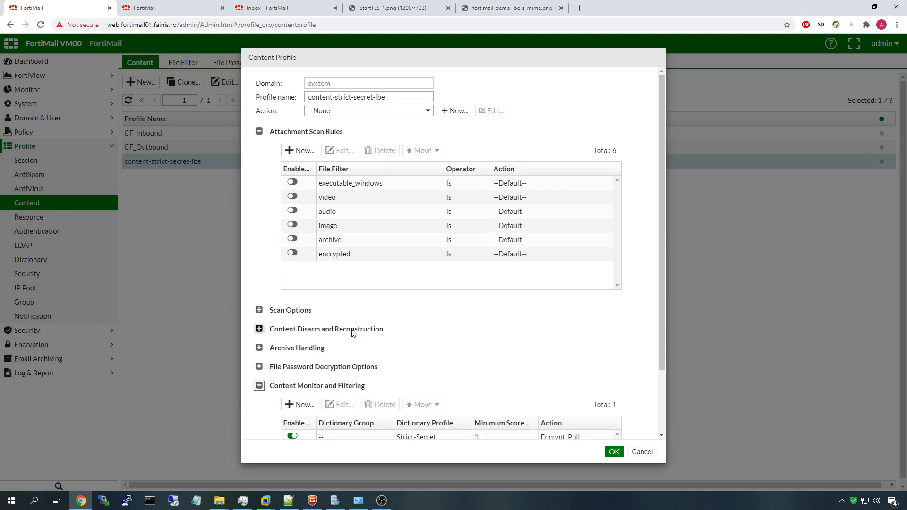
scroll(364, 326, down, 2)
click(355, 360)
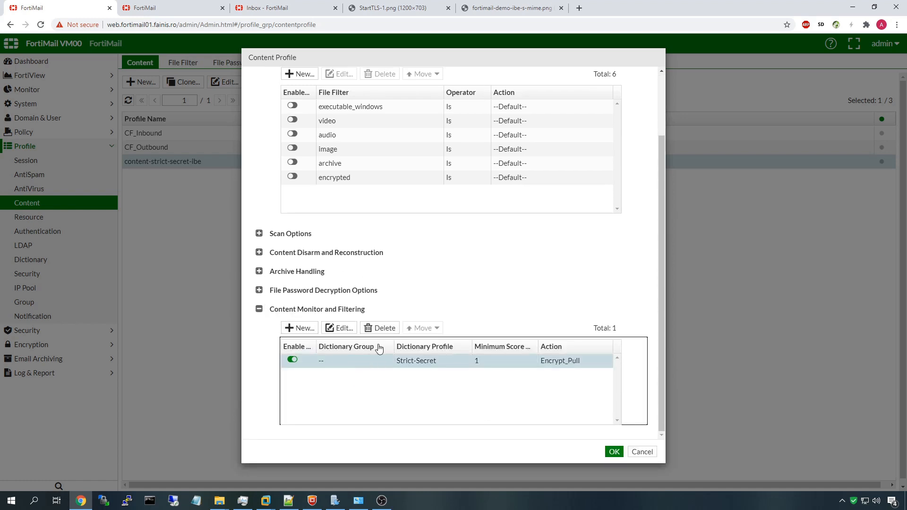
click(341, 329)
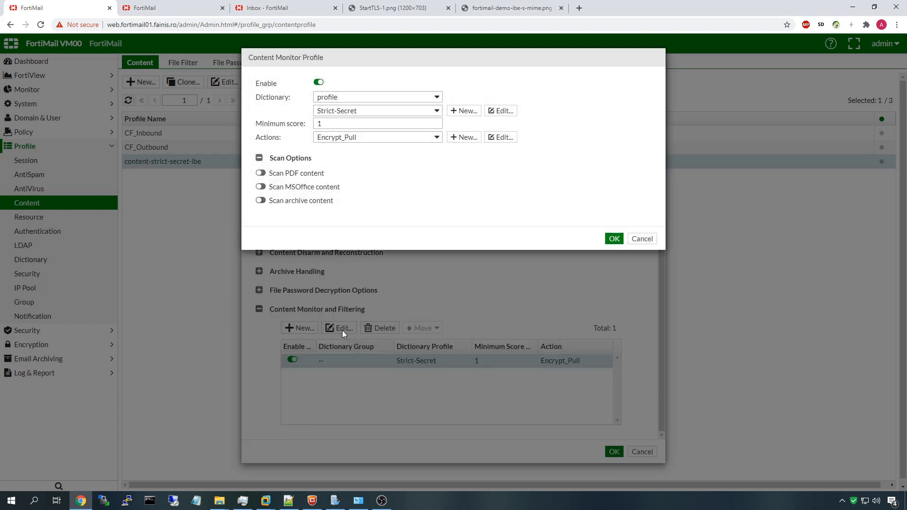
click(340, 97)
click(341, 98)
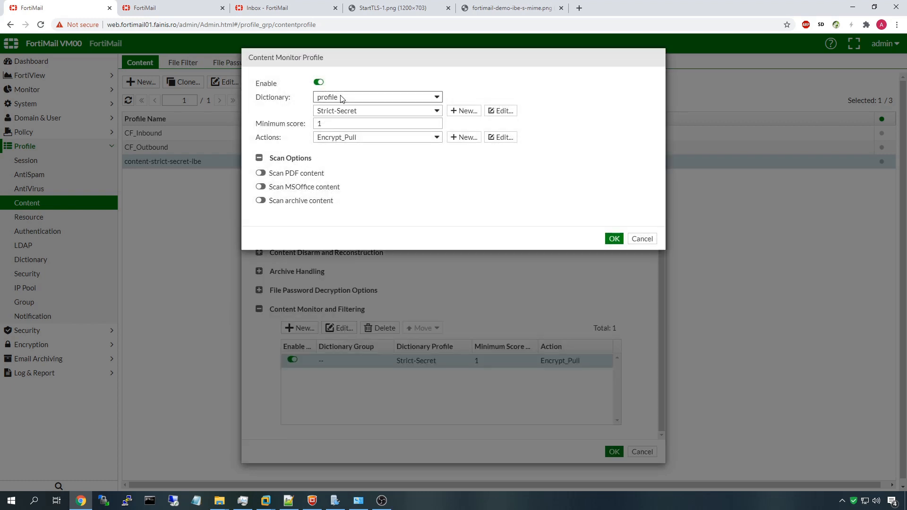
Inspect the secret pattern entry in the Strict-Secret dictionary profile, closing it unchanged
click(500, 113)
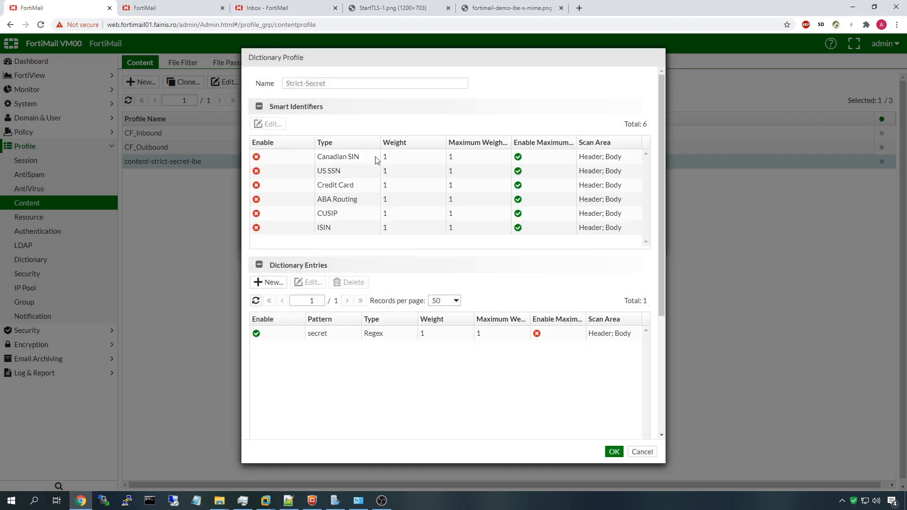
click(259, 106)
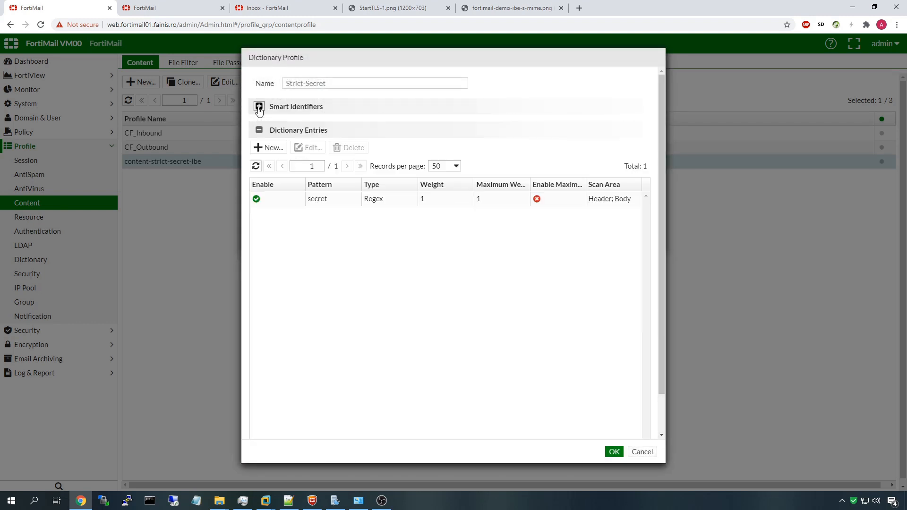
click(320, 207)
double_click(319, 207)
drag(431, 111, 358, 104)
click(425, 109)
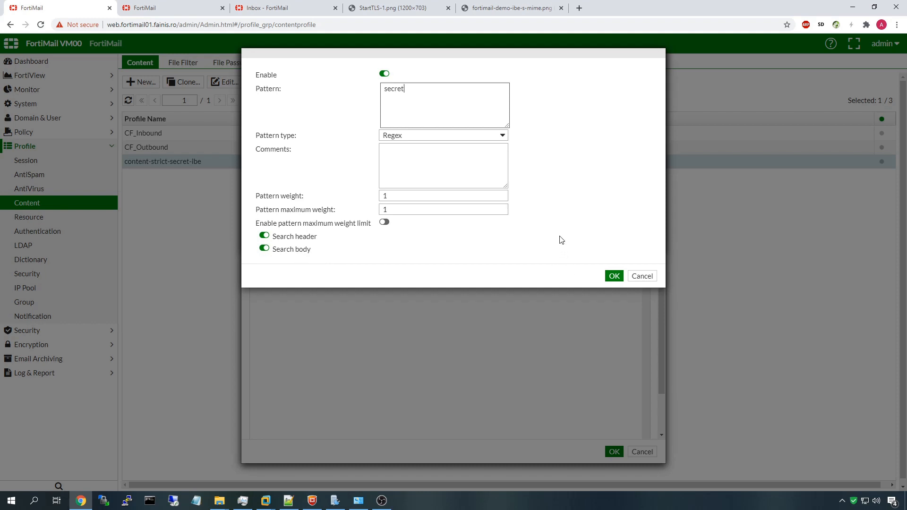
click(647, 277)
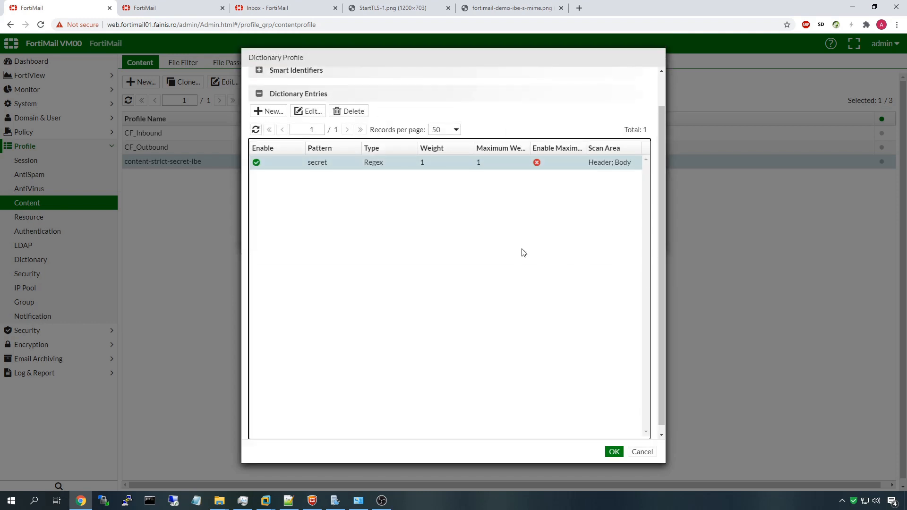
scroll(589, 336, up, 2)
click(613, 451)
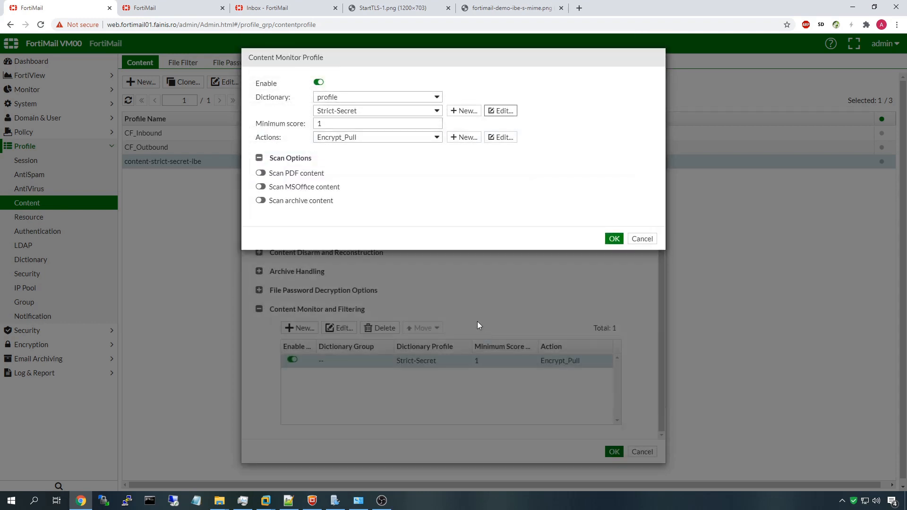
Confirm the rule's minimum score 1 and Encrypt_Pull action, then save the content profile
drag(335, 126, 248, 124)
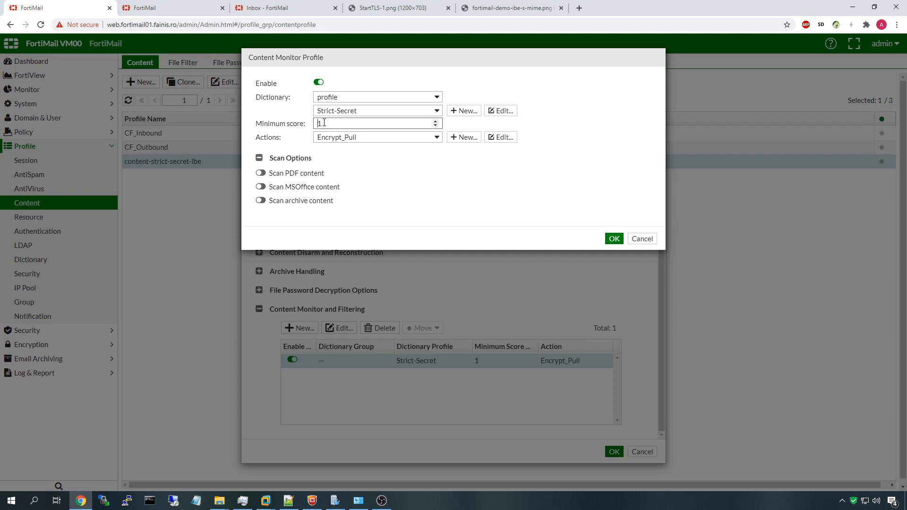
drag(329, 123, 266, 127)
click(333, 138)
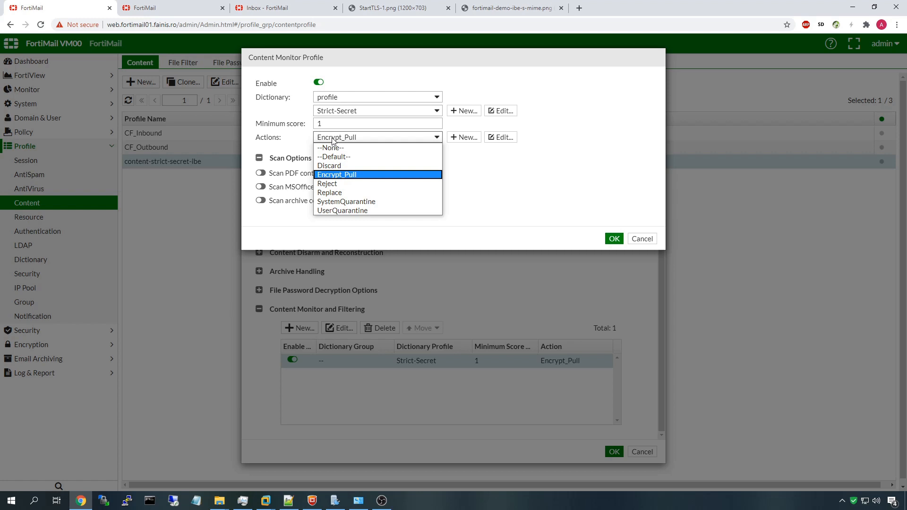
click(333, 140)
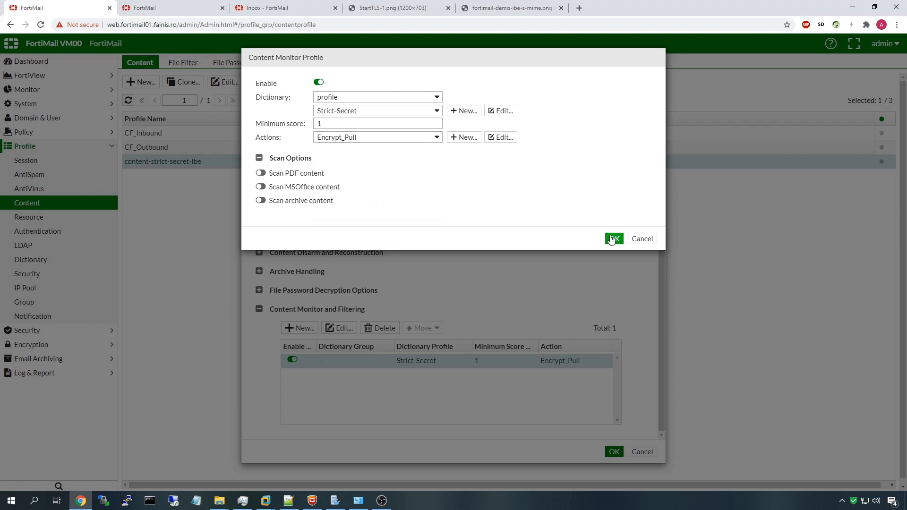
click(608, 237)
click(612, 452)
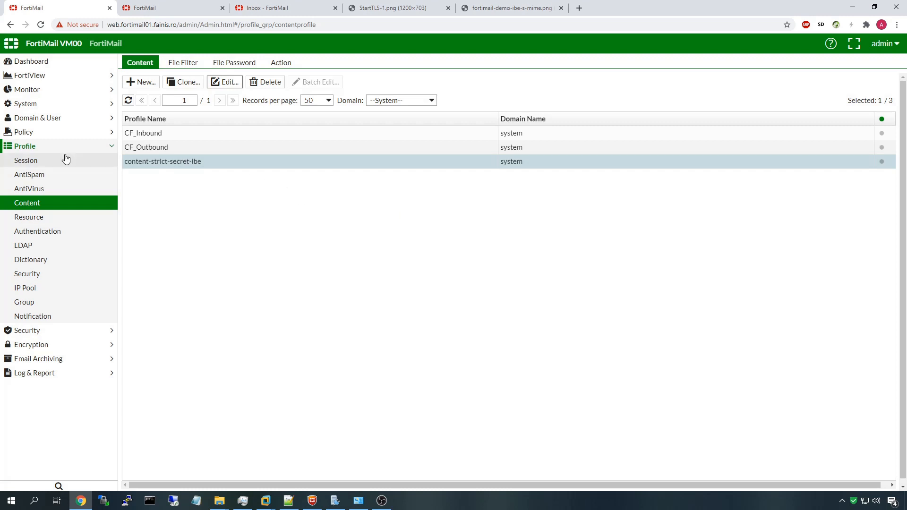
Set the outbound system recipient policy's content profile to content-strict-secret-ibe
click(36, 134)
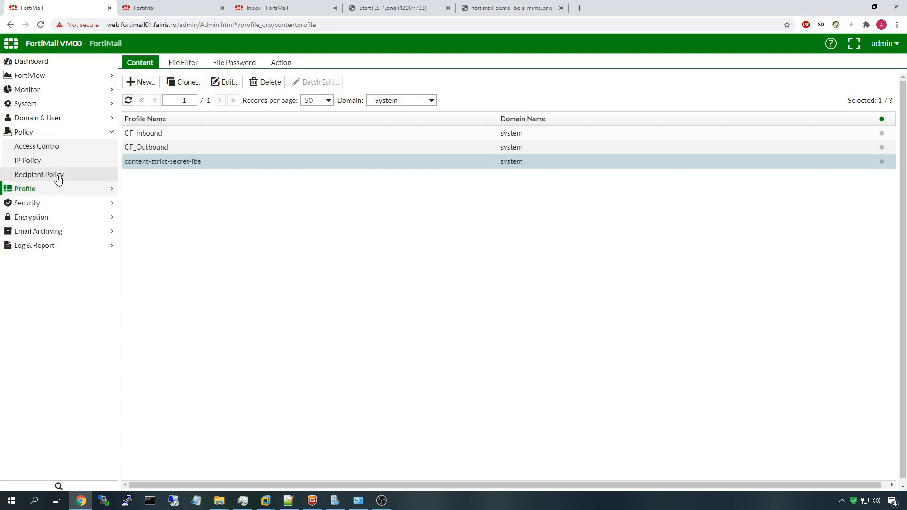
click(57, 176)
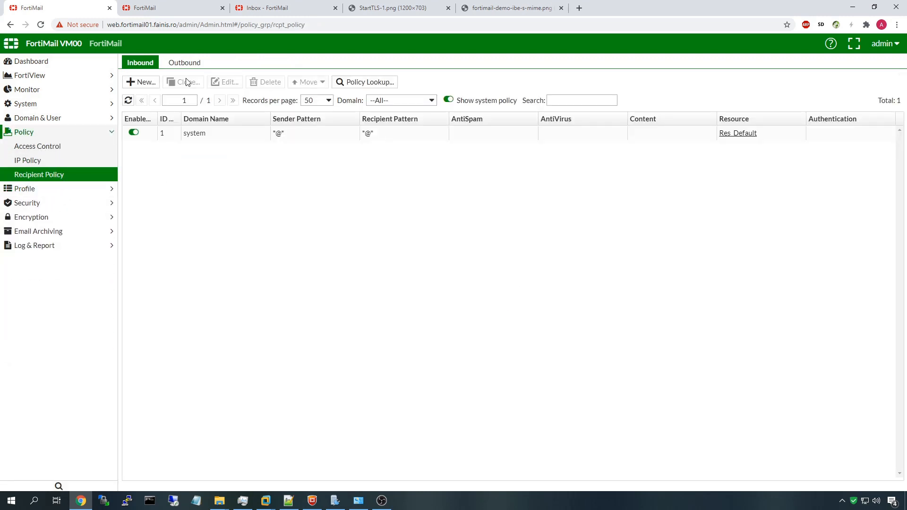
click(184, 62)
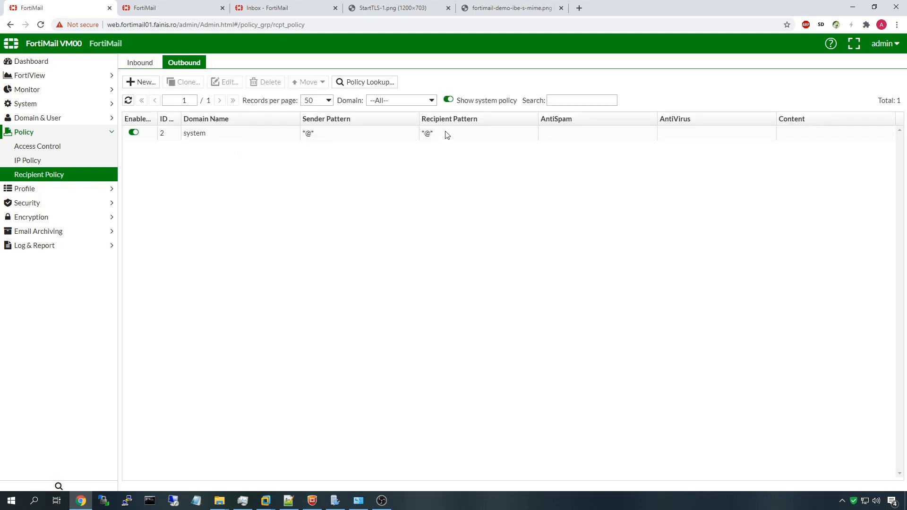
click(446, 135)
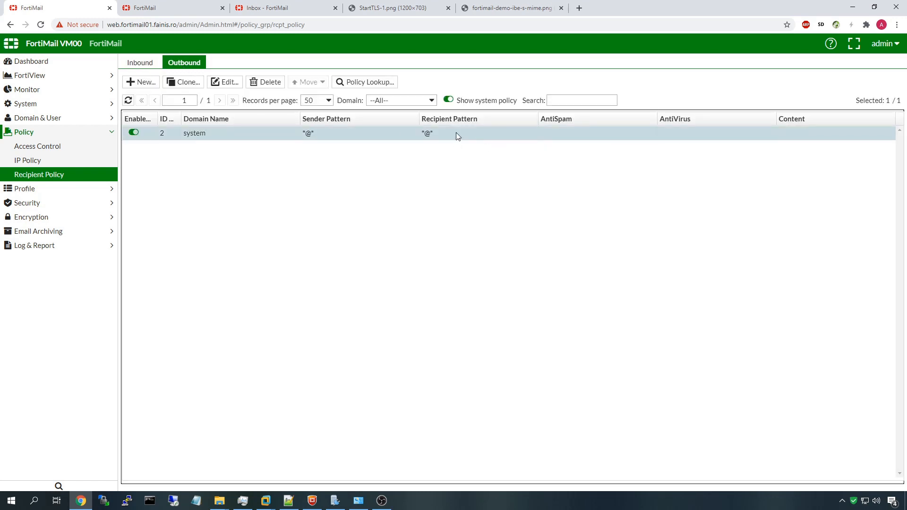
double_click(456, 136)
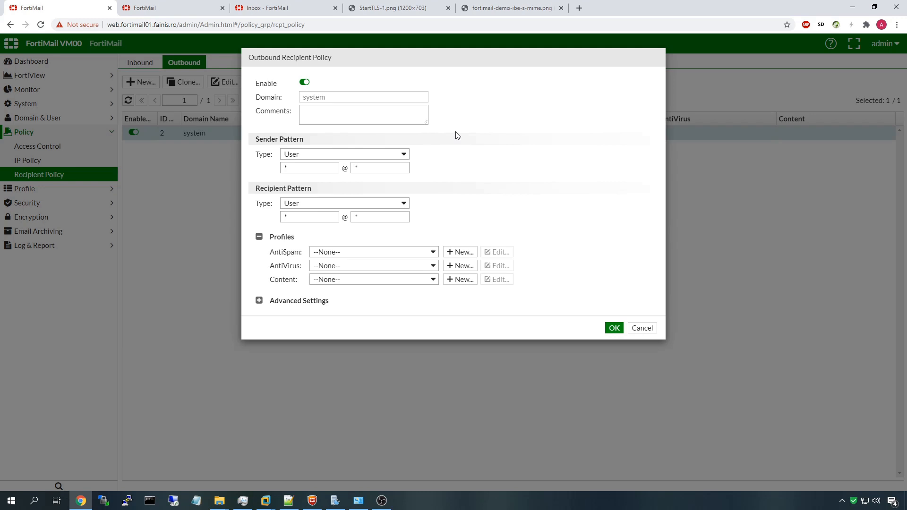
click(328, 284)
click(343, 317)
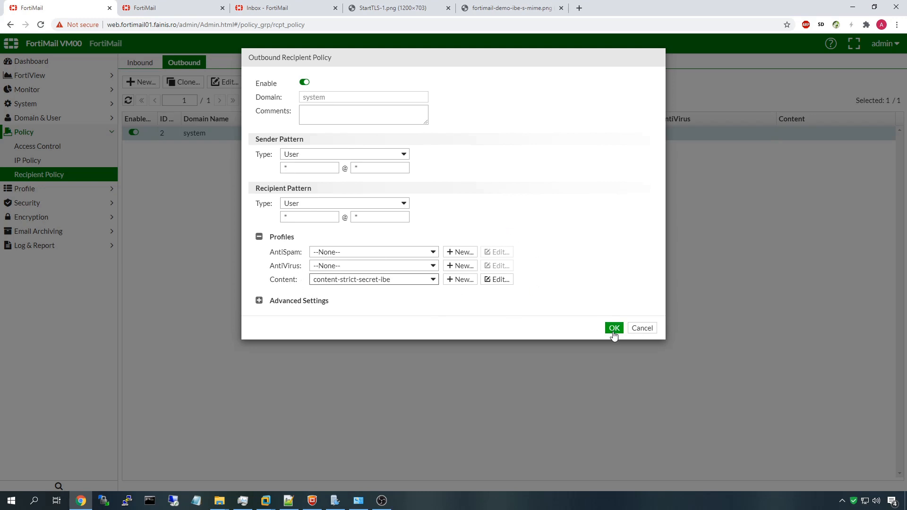
Review the profile's monitor rules without changes, then save the outbound recipient policy
click(496, 280)
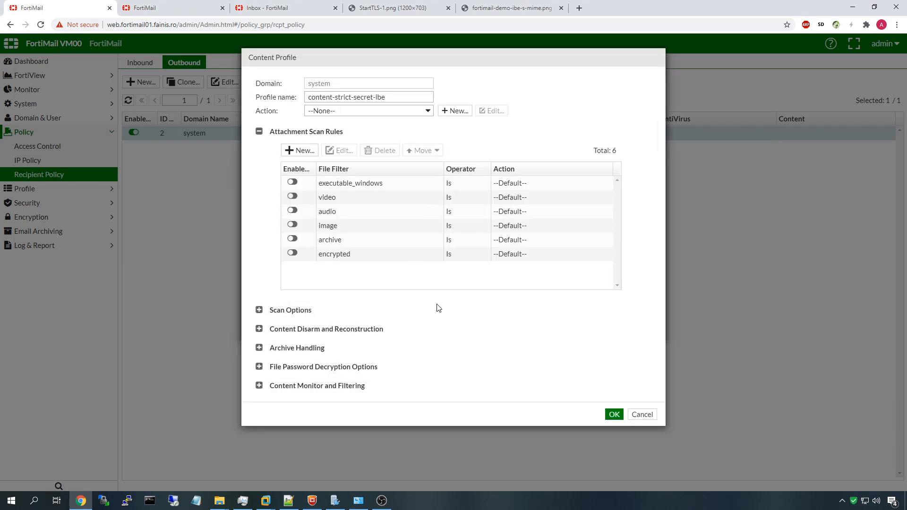
click(353, 385)
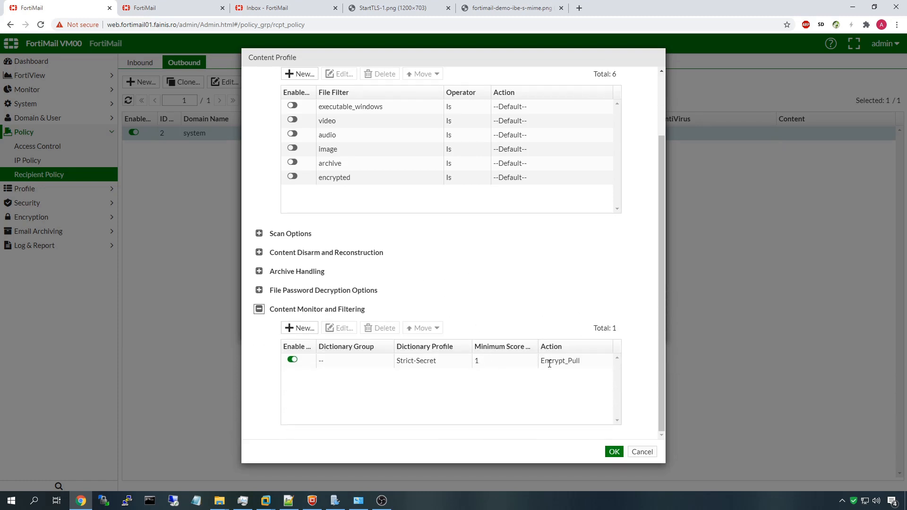
click(642, 451)
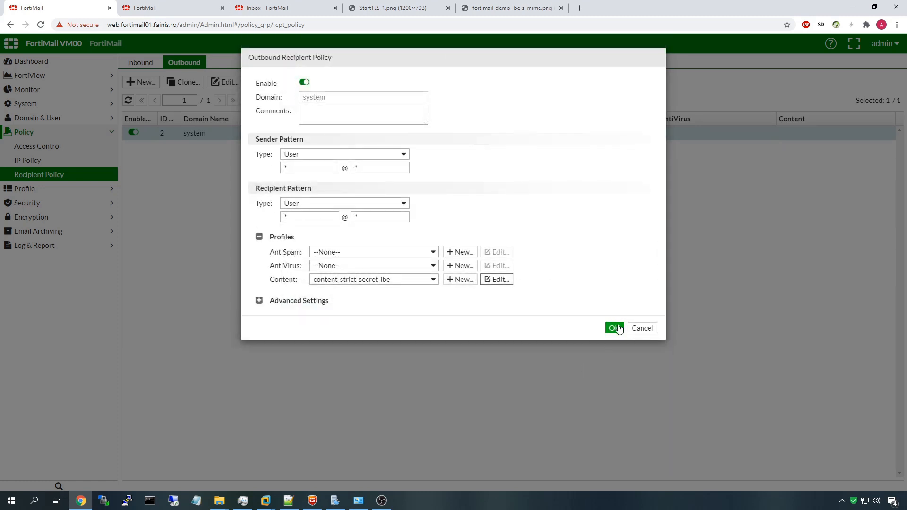
click(616, 328)
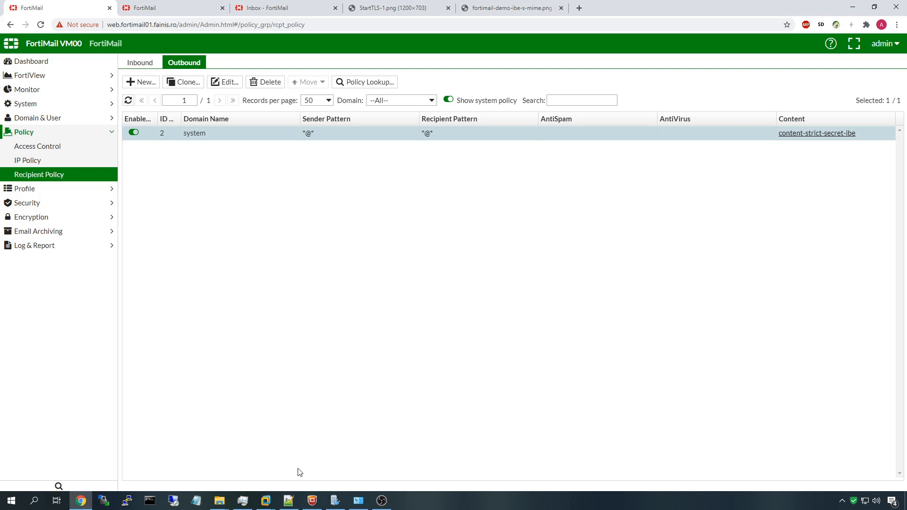
click(265, 499)
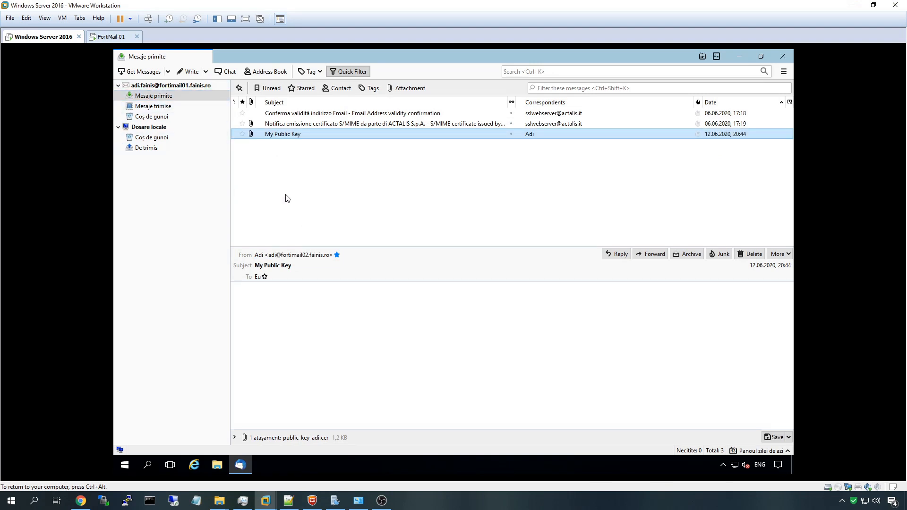
Send a Thunderbird message to the second-domain user with subject 'secret' and body 'salutare'
click(190, 72)
text(adi@)
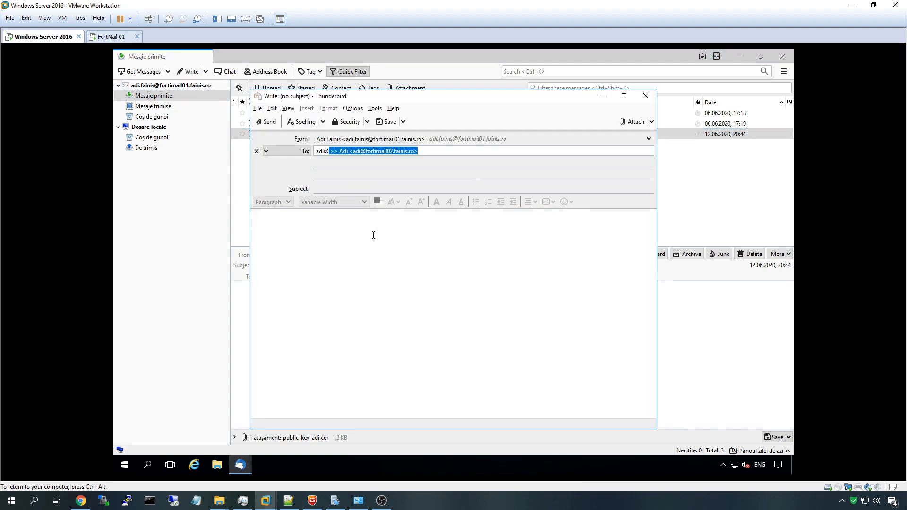
click(373, 234)
click(332, 189)
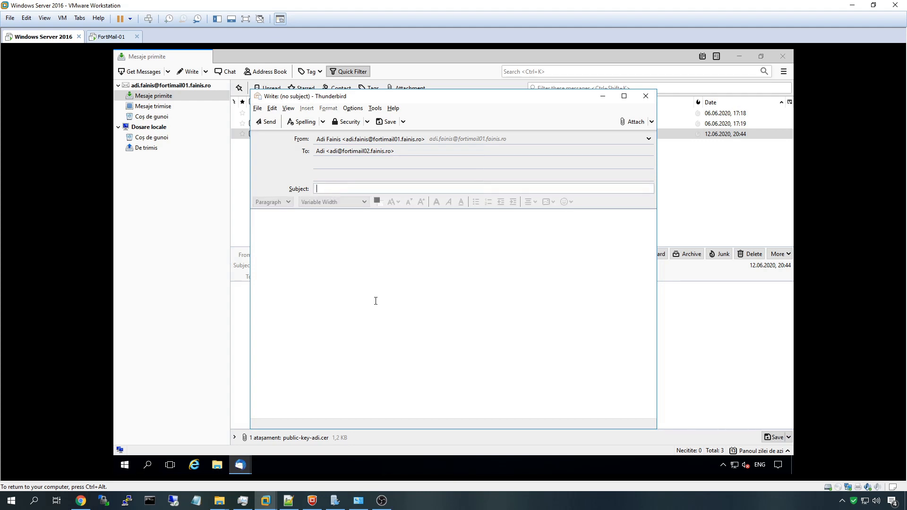
text(secret)
key(Tab)
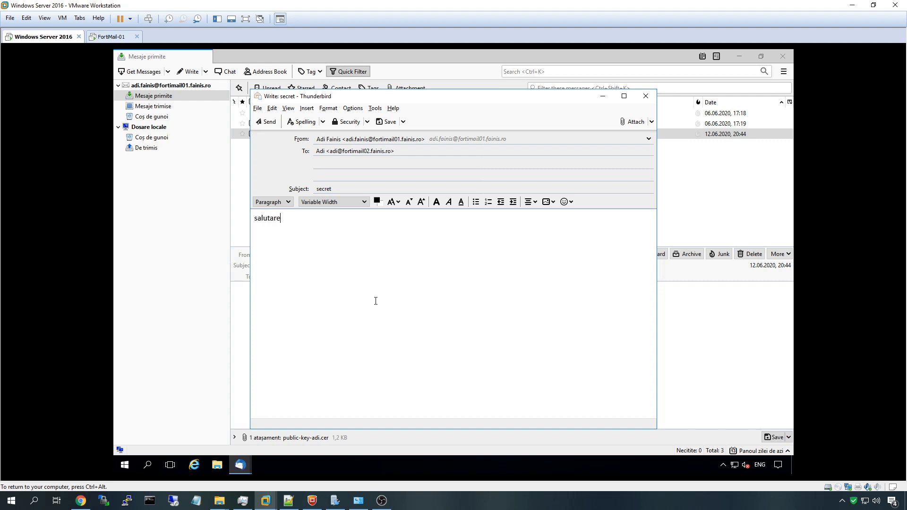
click(272, 123)
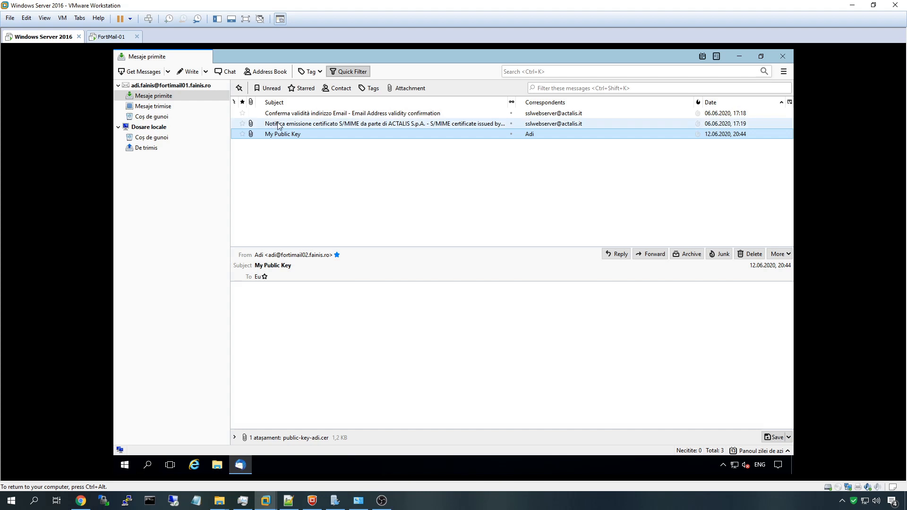
click(852, 5)
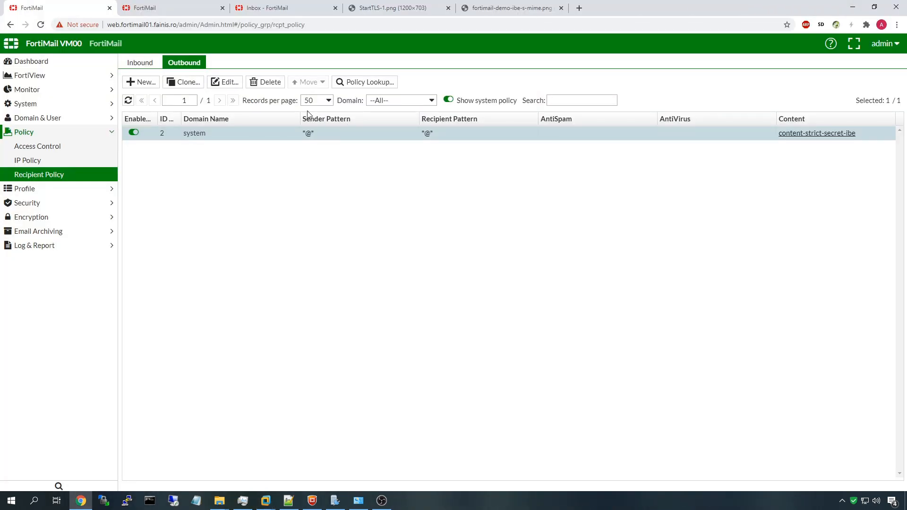
Refresh the webmail inbox, open the 'secret' secure-message notice and follow its link
click(272, 8)
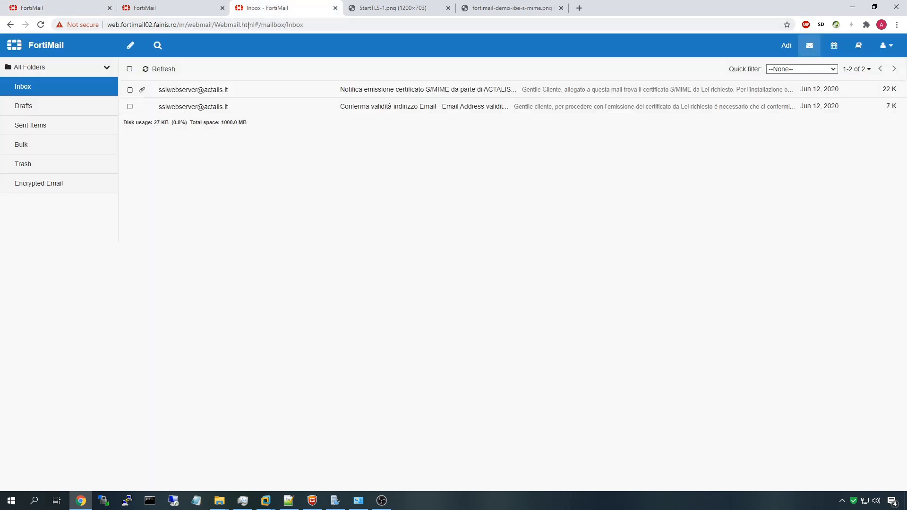
click(172, 71)
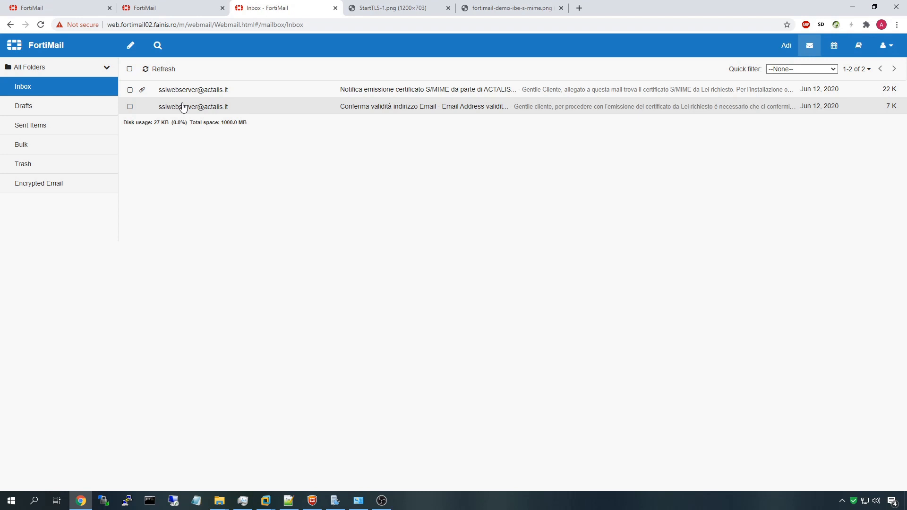
click(38, 28)
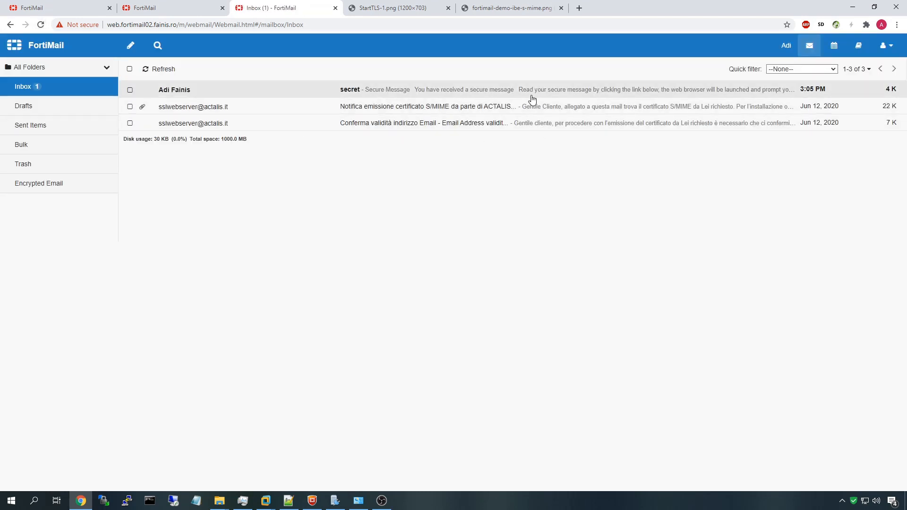
click(183, 91)
drag(169, 147, 447, 246)
click(447, 246)
click(226, 185)
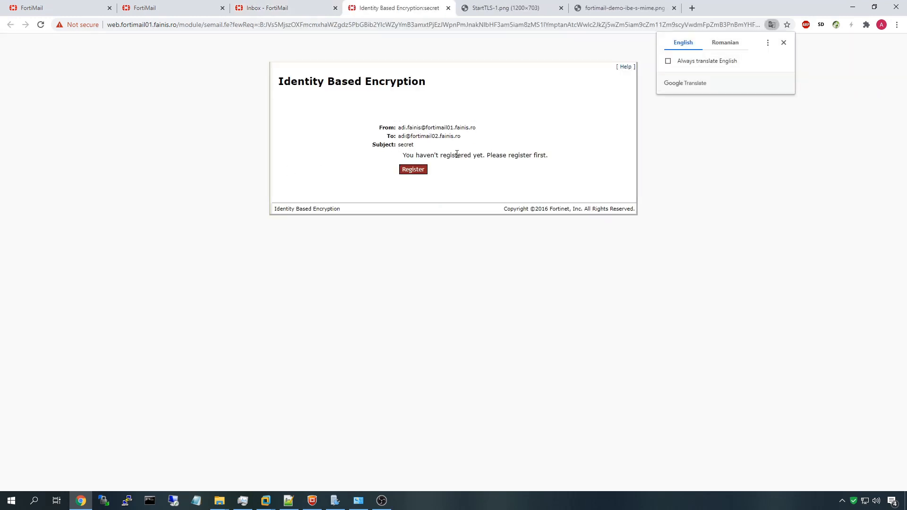
Review the secure message's sender and recipient details, then begin new-user registration
drag(474, 139, 361, 136)
click(361, 136)
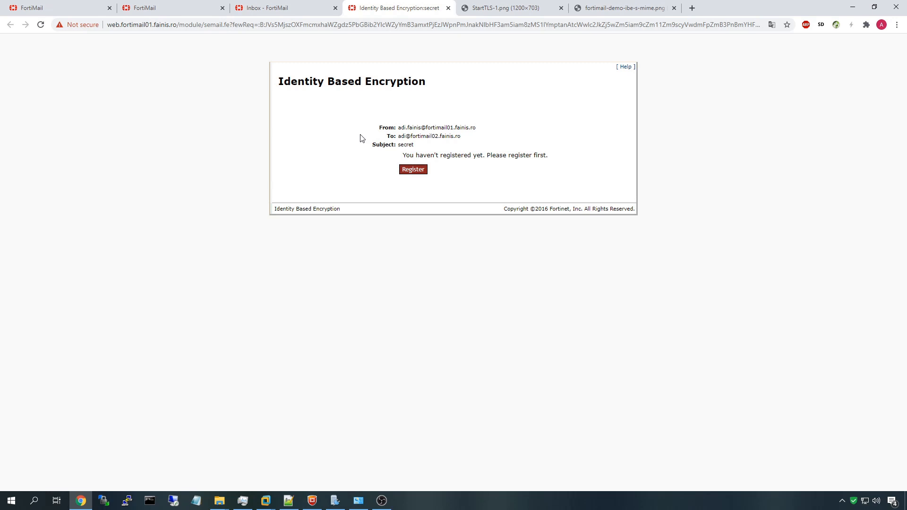
drag(377, 130, 481, 130)
click(493, 135)
click(413, 169)
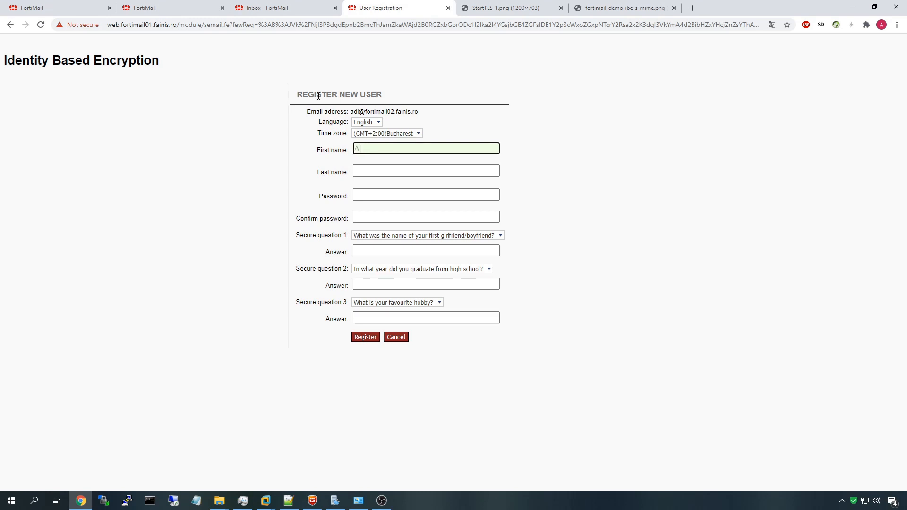
Fill in the registrant's last name and choose a password
key(Tab)
text(F)
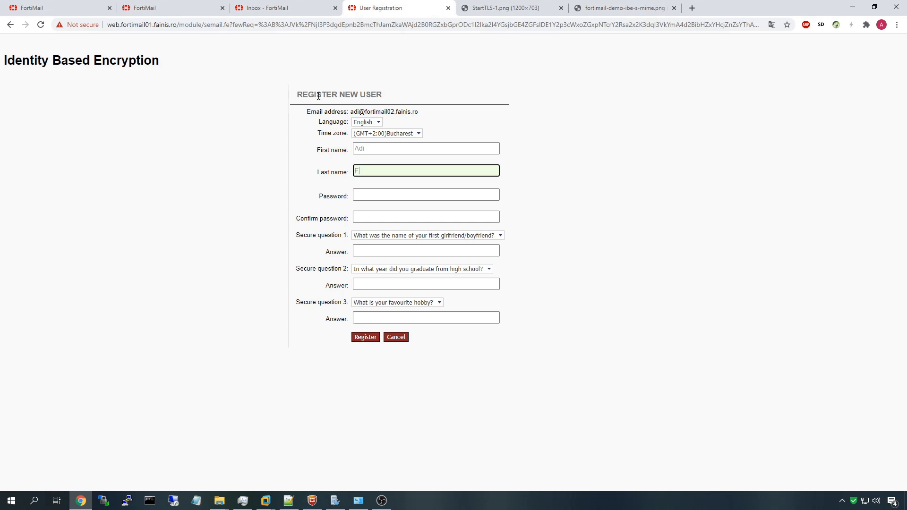
key(Tab)
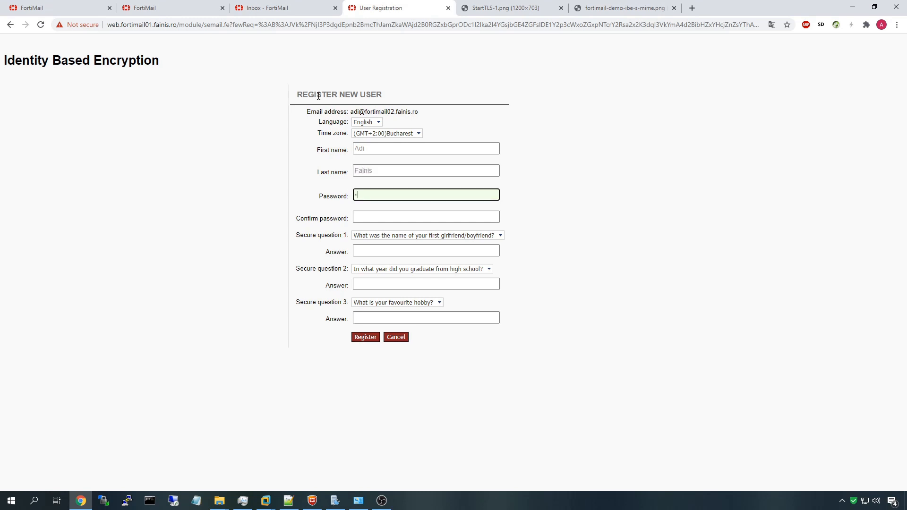
text(56)
key(Tab)
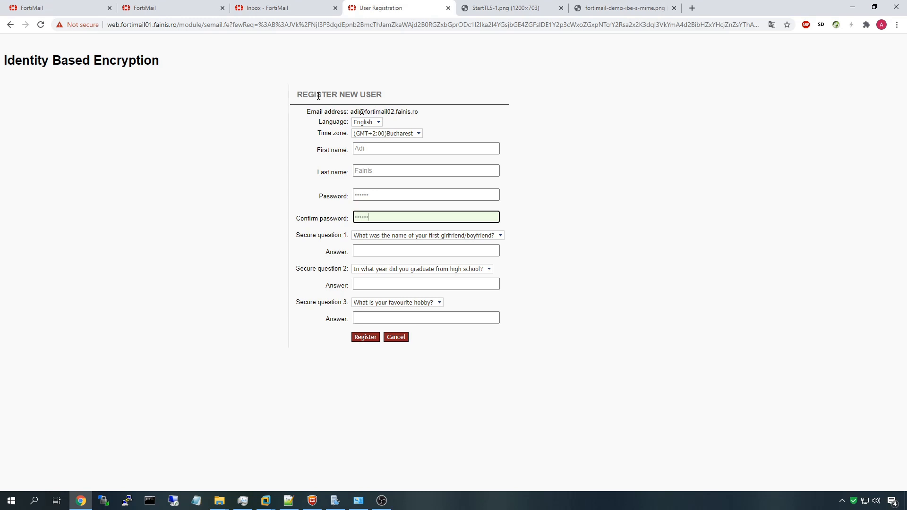
Answer the three security questions and submit the registration
click(418, 252)
text(fdfd)
click(407, 283)
text(dfdf)
click(409, 317)
text(dfdfdf)
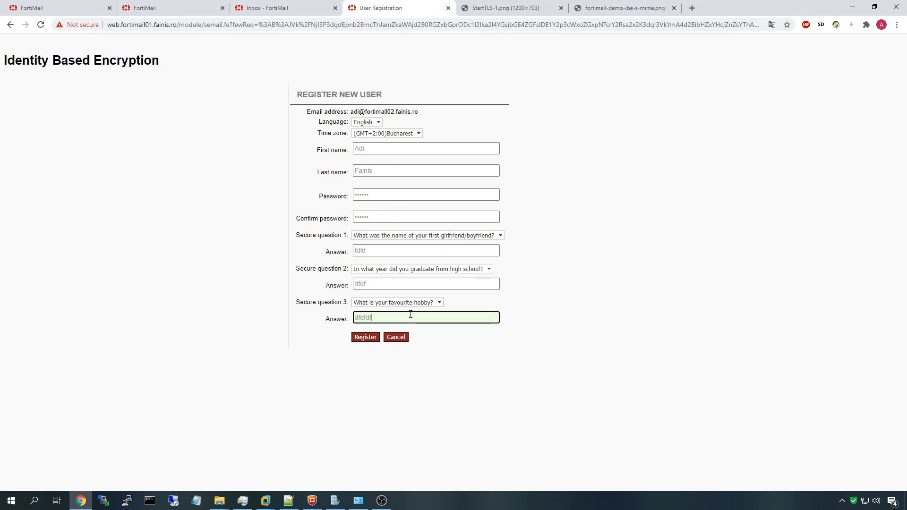
click(371, 336)
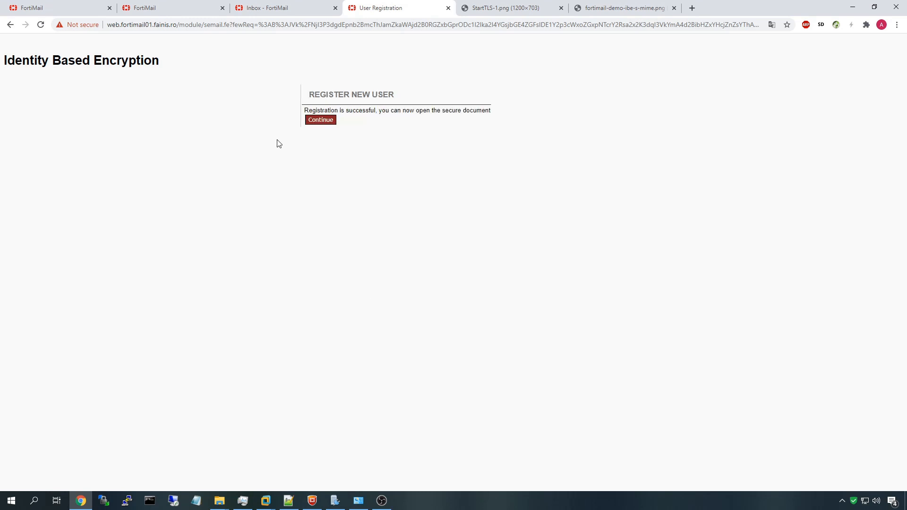
click(321, 120)
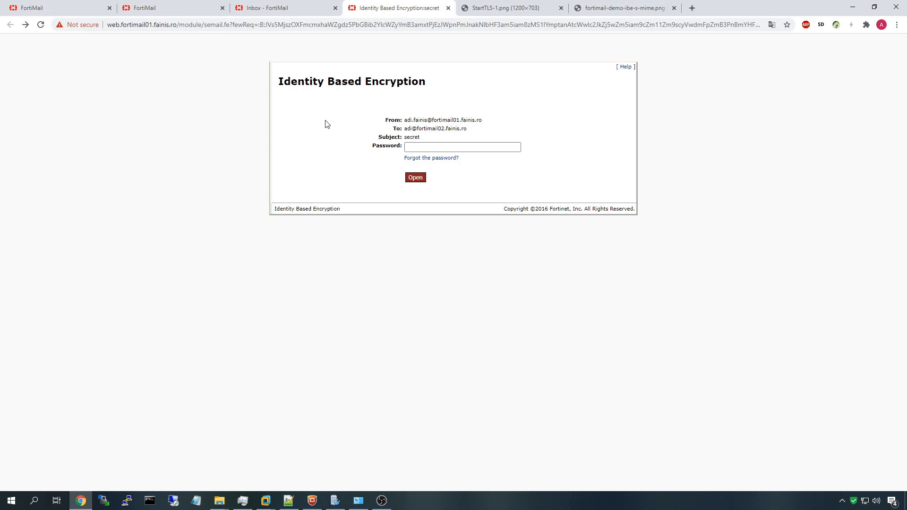
Enter the new password to unlock the 'secret' message and view its decrypted text 'salutare'
drag(359, 123, 524, 125)
click(420, 148)
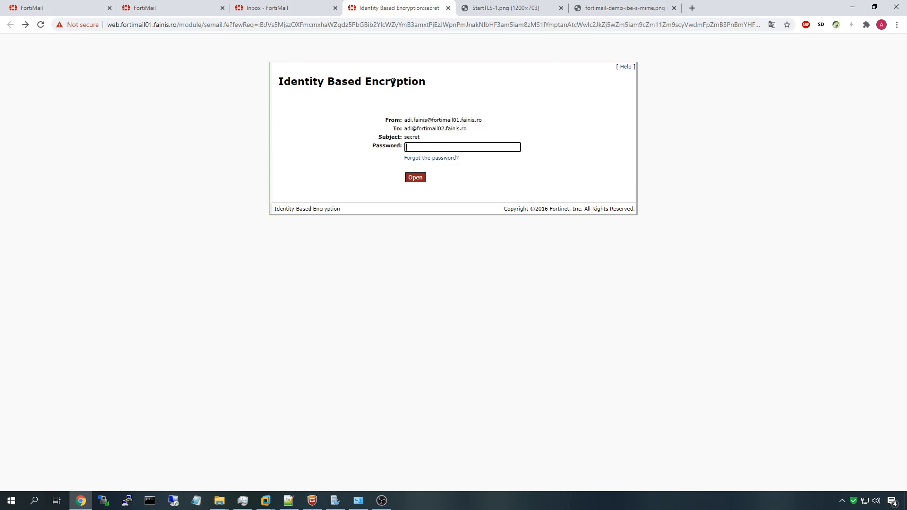
drag(106, 25, 229, 26)
click(420, 148)
key(Return)
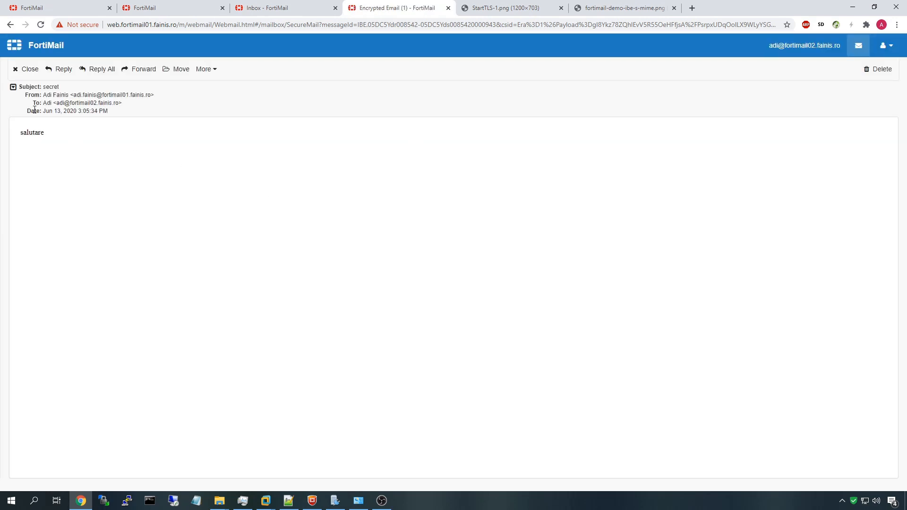
drag(14, 132, 83, 140)
click(39, 159)
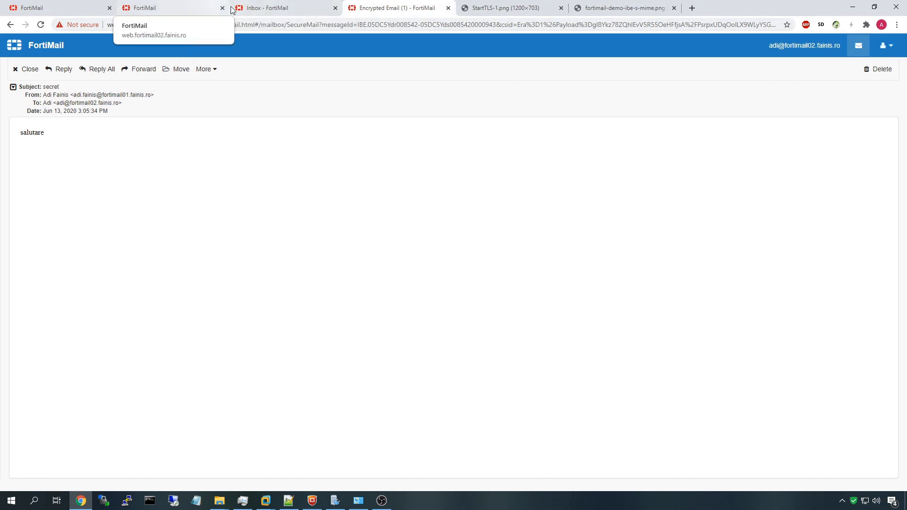
Return to the admin console and open the outbound policy's content-strict-secret-ibe content profile
click(448, 8)
click(43, 8)
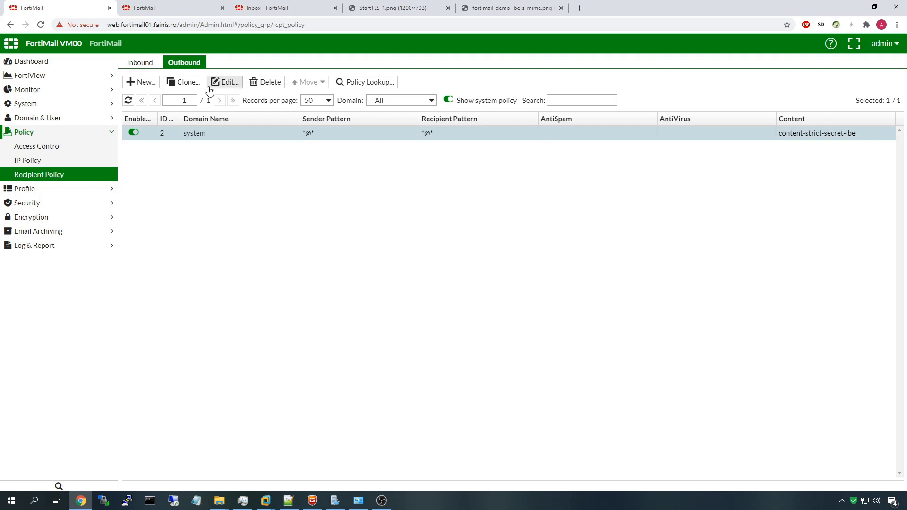
click(227, 82)
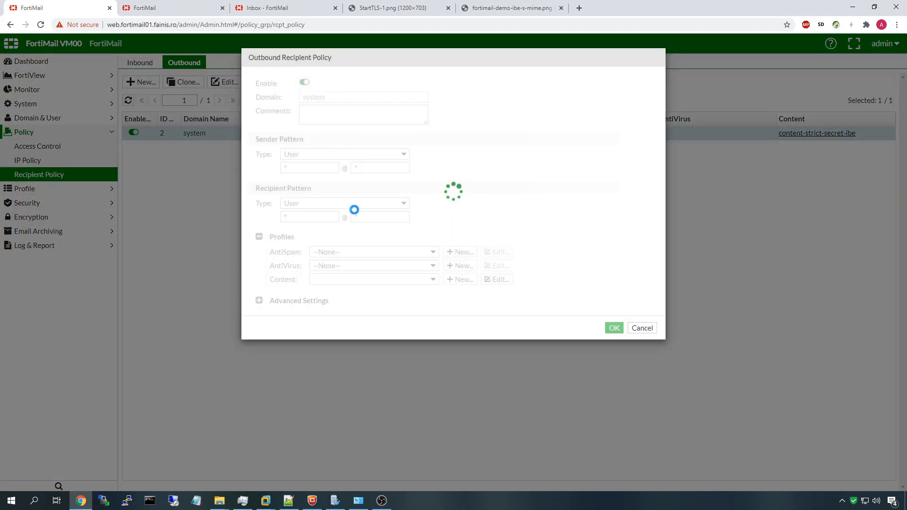
click(370, 282)
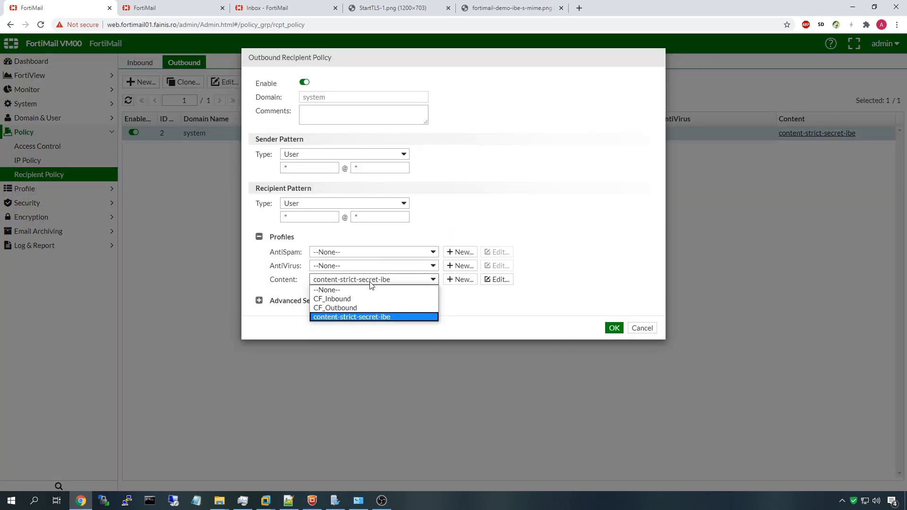
click(371, 283)
click(501, 280)
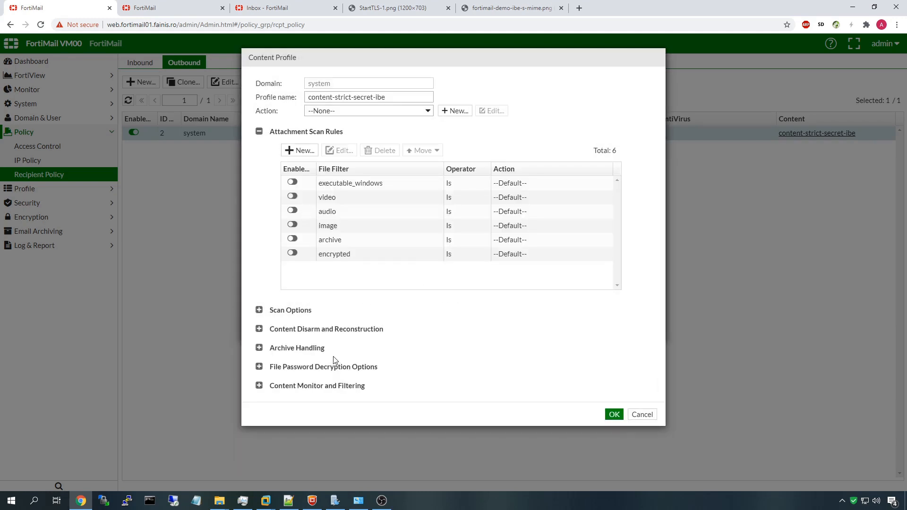
Inspect the Strict-Secret monitor rule's Encrypt_Pull action, then cancel out of everything without changes
click(259, 386)
scroll(265, 378, down, 2)
double_click(506, 365)
click(365, 138)
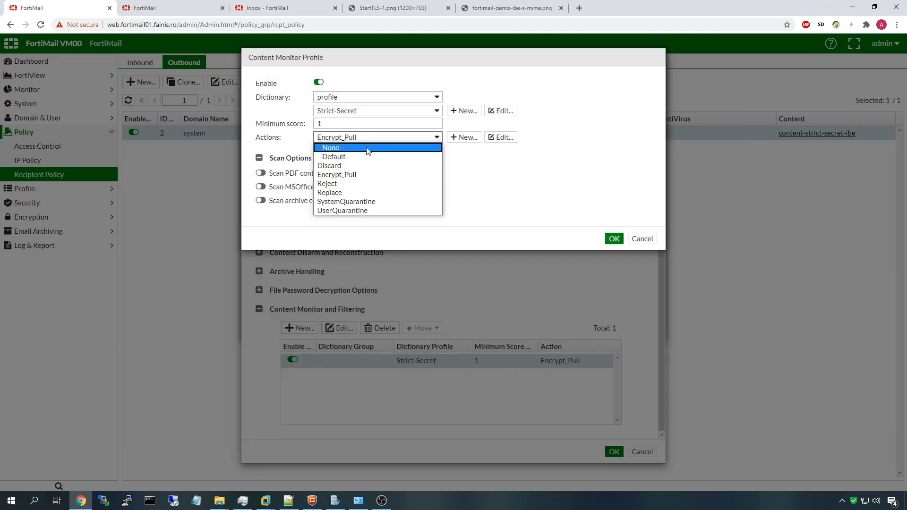
click(293, 138)
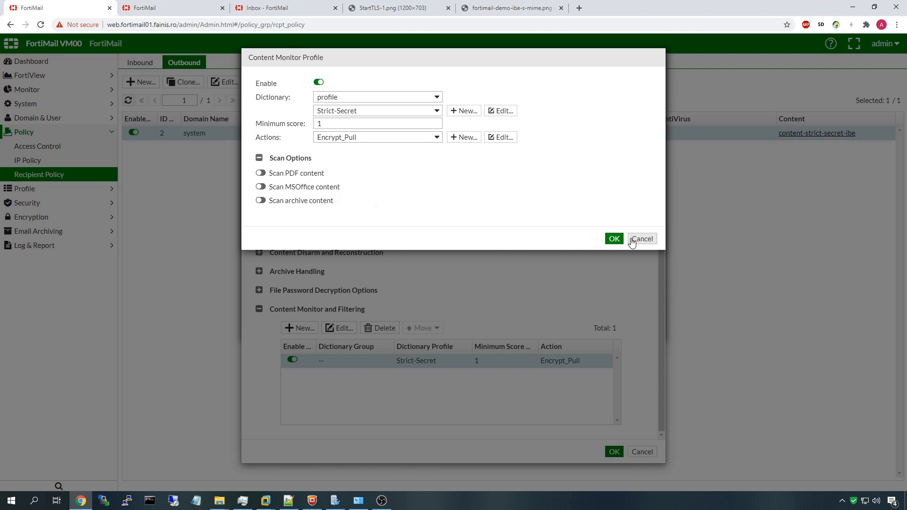
click(642, 238)
click(643, 452)
click(642, 327)
Show the content Action profiles list under Profile > Content
click(39, 188)
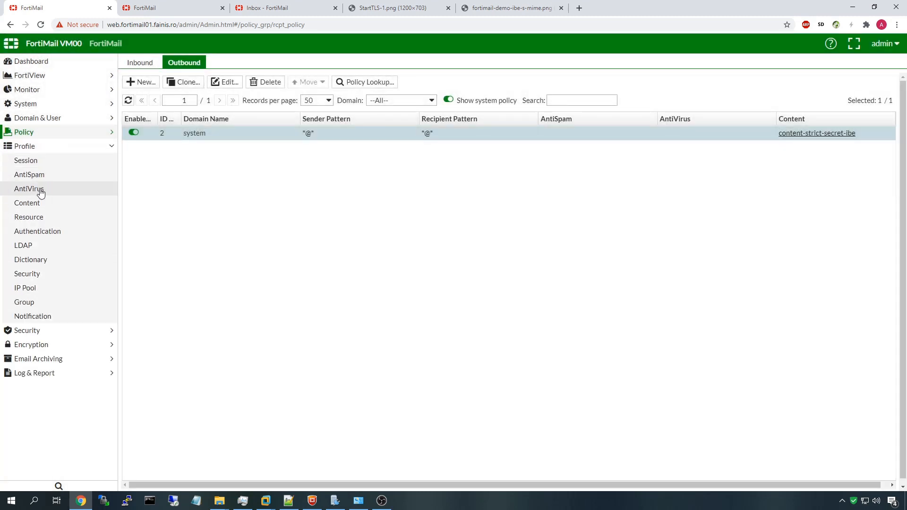
click(59, 202)
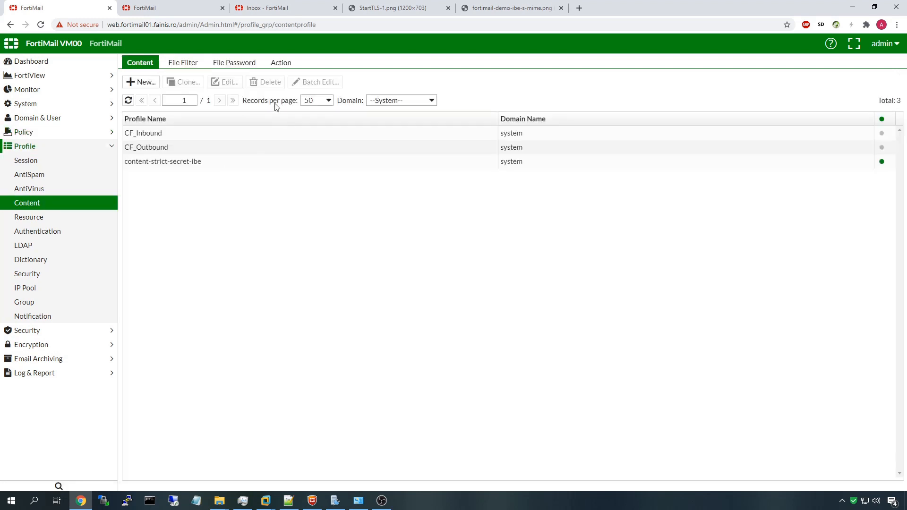
click(282, 62)
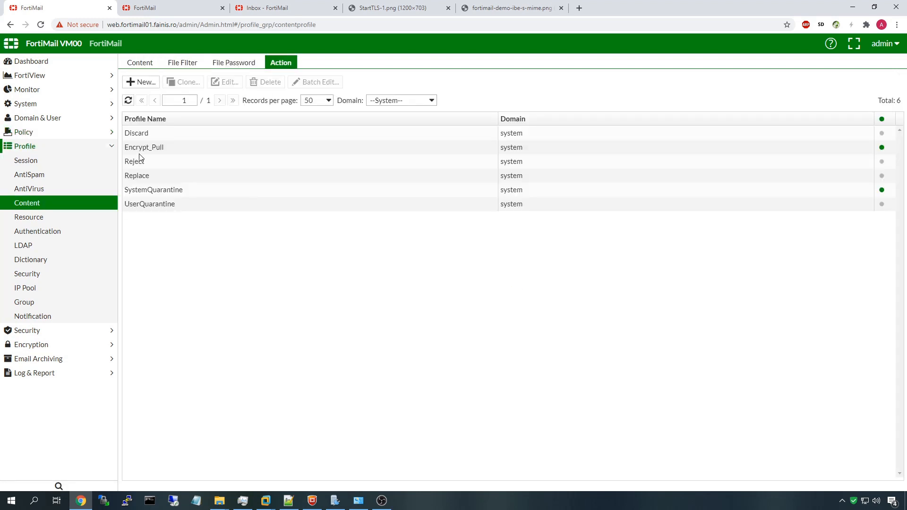
Start a new content action profile named encrypt_push
click(143, 147)
drag(125, 149, 194, 151)
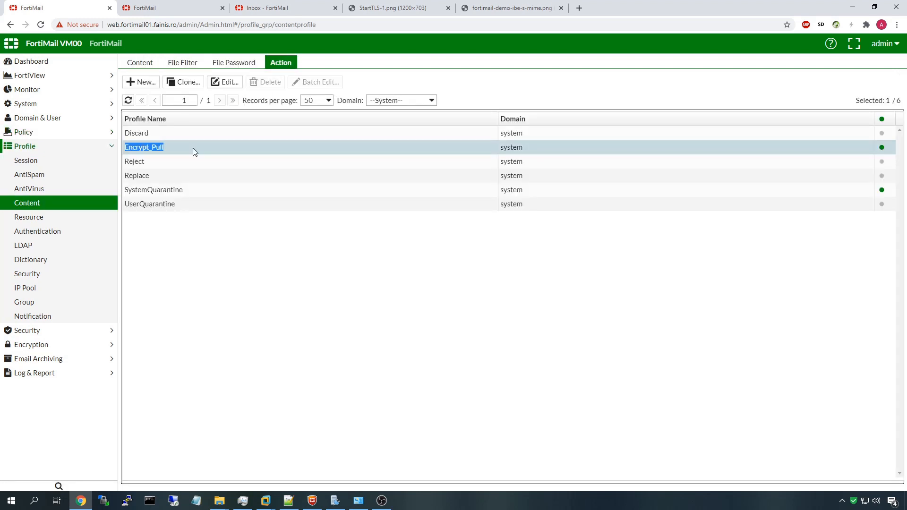
click(140, 82)
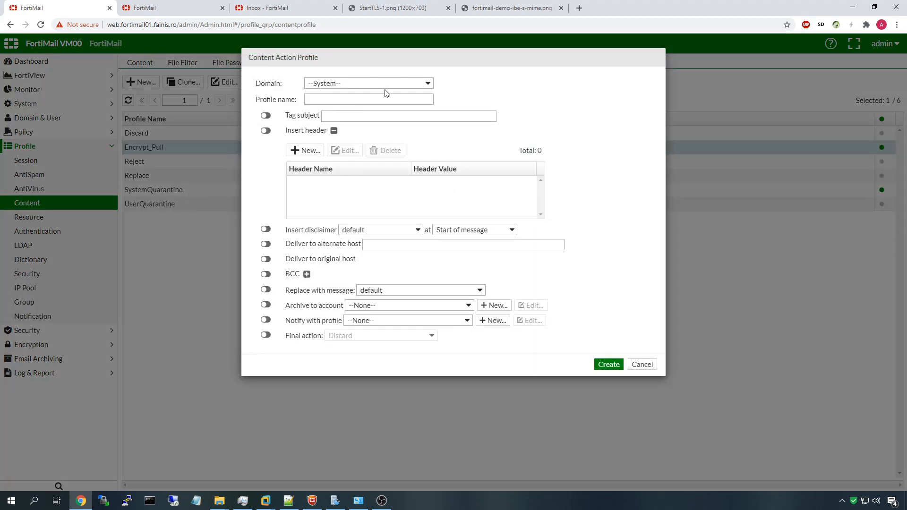
drag(333, 64, 370, 95)
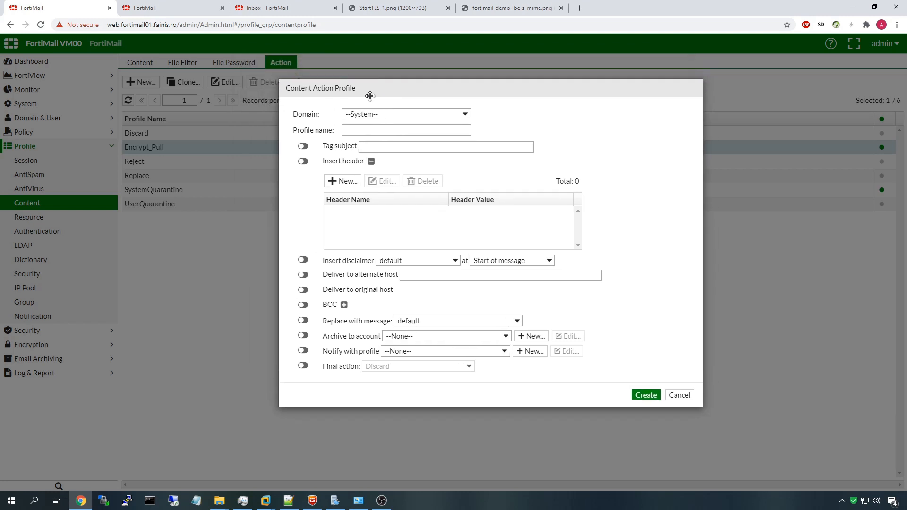
click(366, 126)
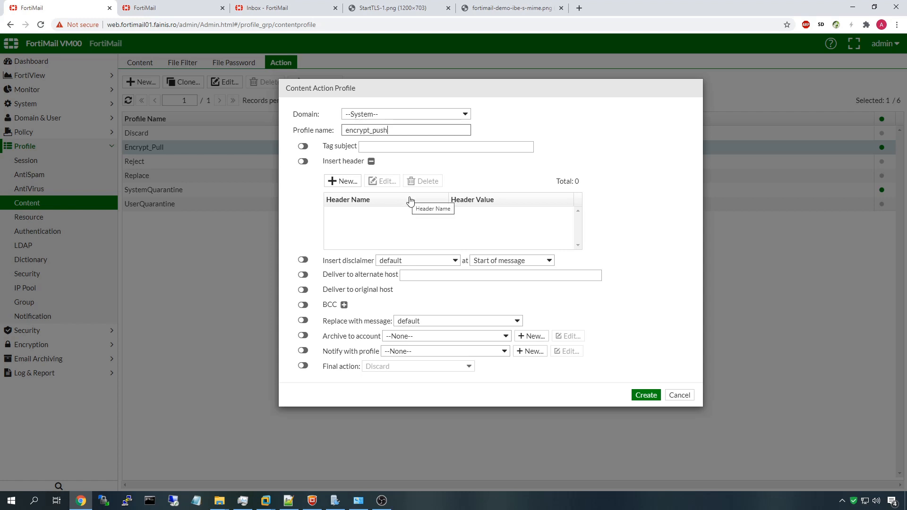
Enable the final action 'Encrypt with profile' using IBE_Push and create the profile
click(338, 368)
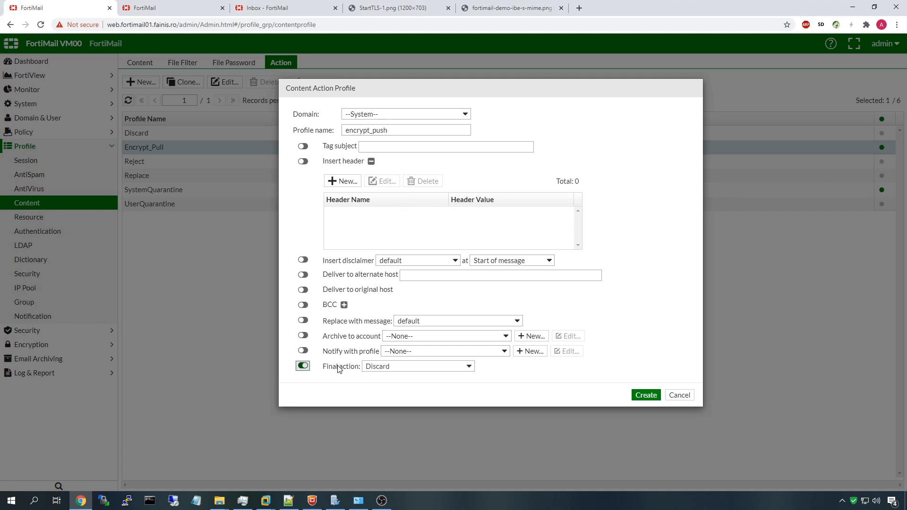
click(390, 367)
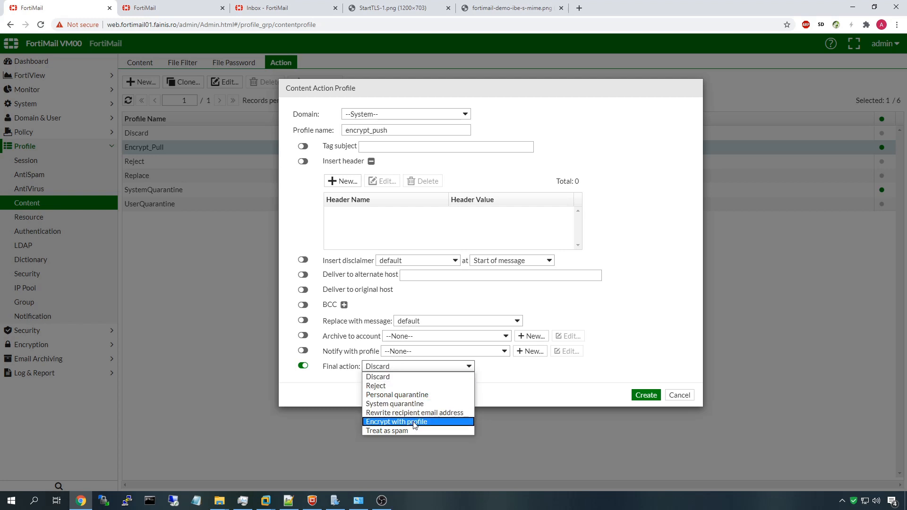
click(414, 422)
click(387, 387)
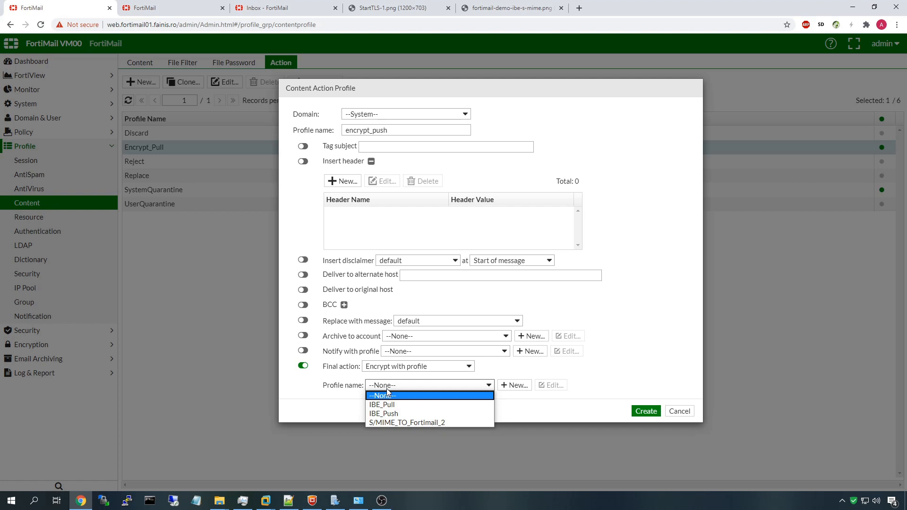
click(396, 415)
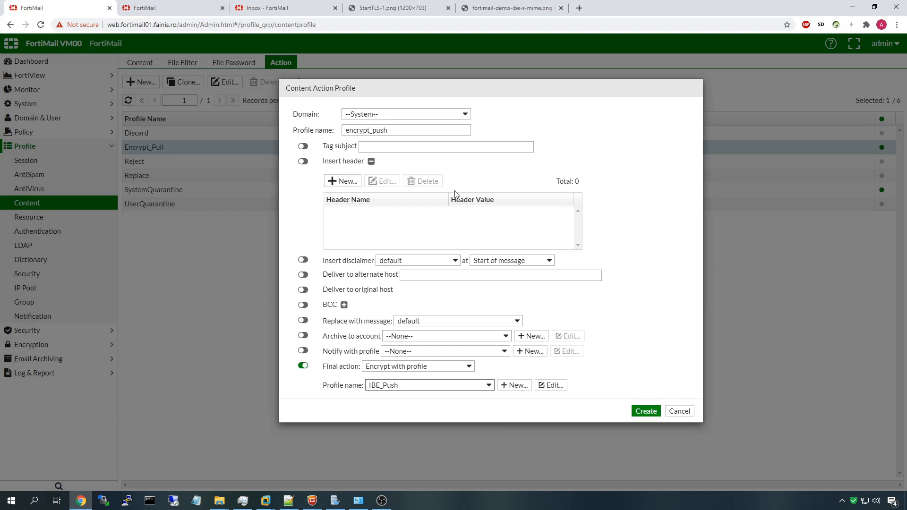
click(641, 414)
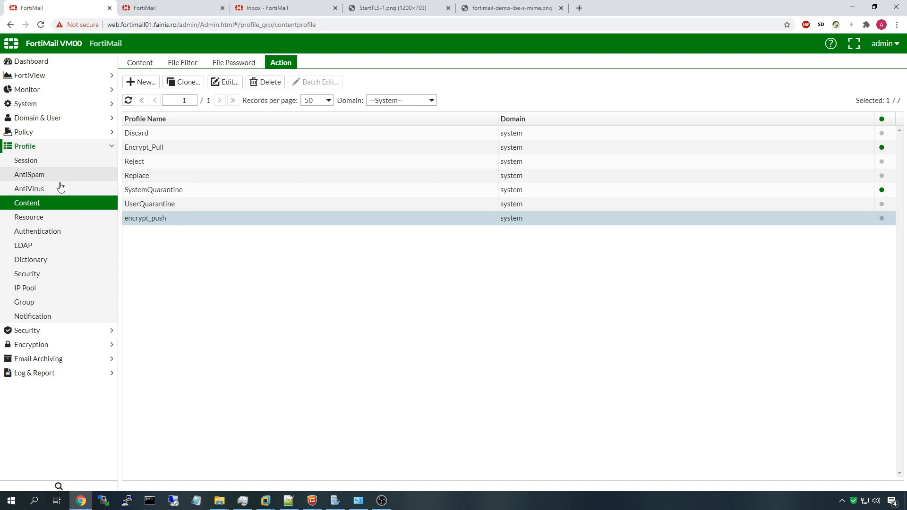
click(130, 60)
Set the Strict-Secret rule in content-strict-secret-ibe to the encrypt_push action and save
click(196, 163)
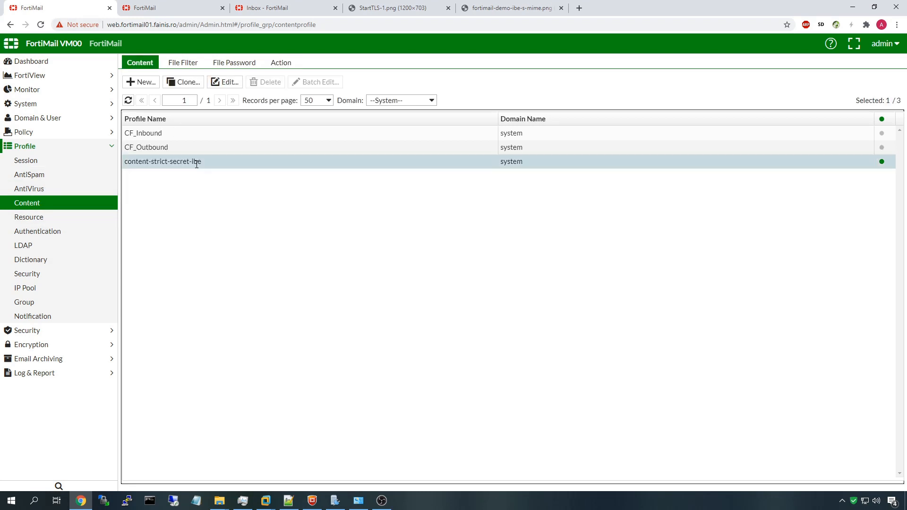
click(229, 83)
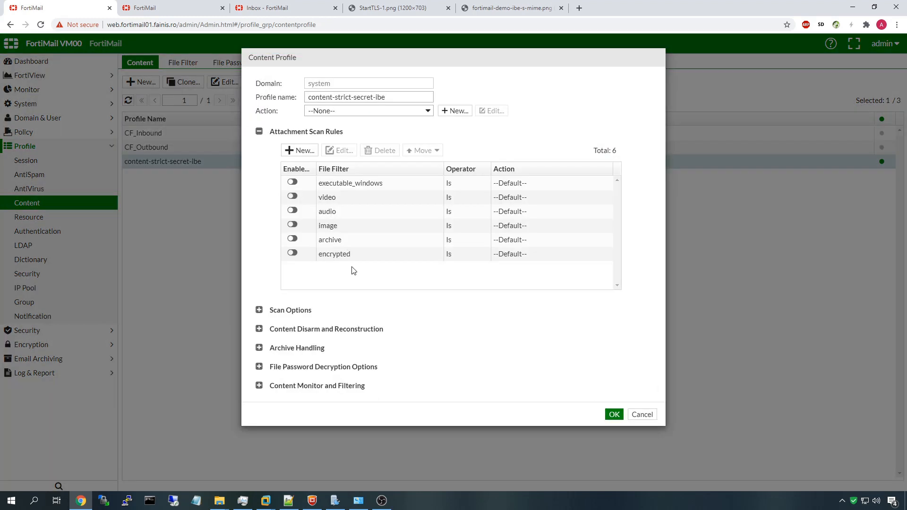
click(336, 386)
scroll(373, 373, down, 2)
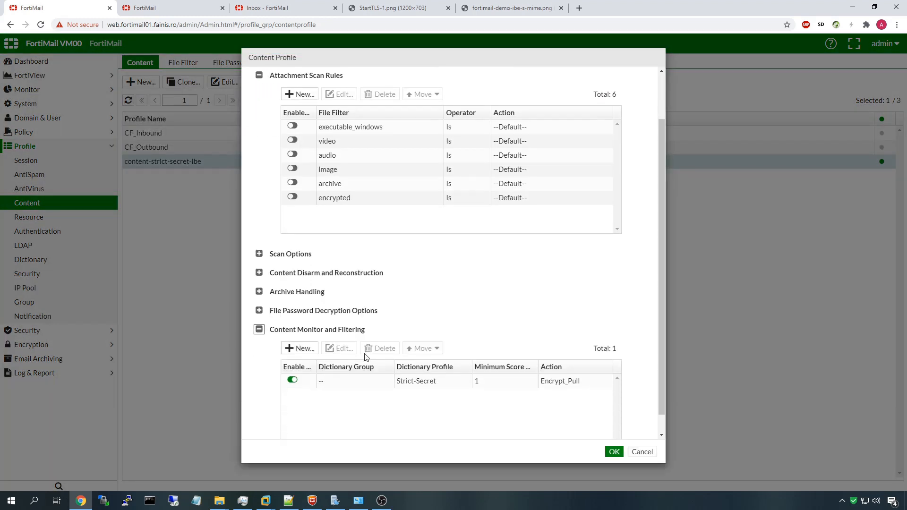
click(386, 364)
click(340, 327)
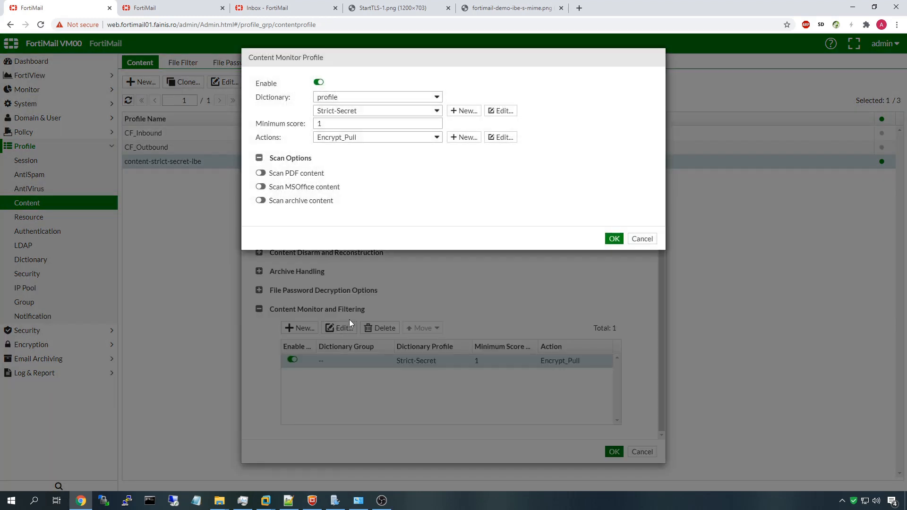
click(338, 137)
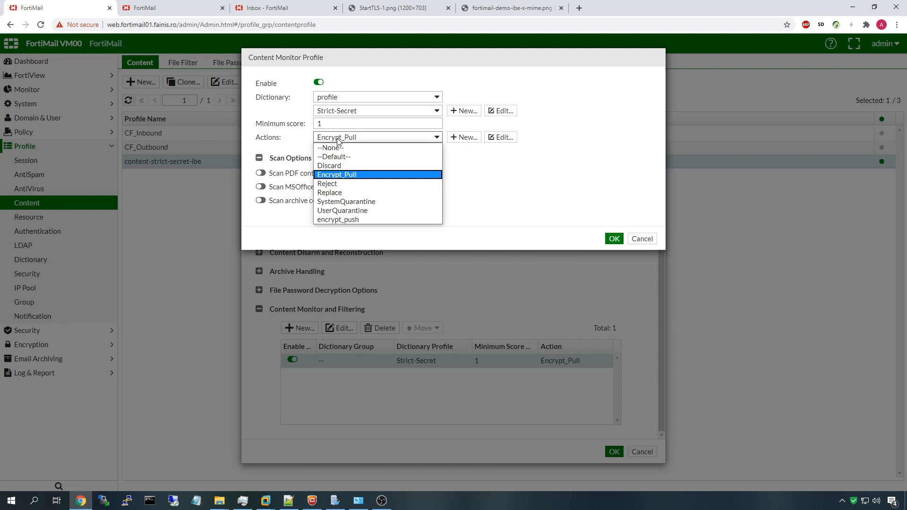
click(379, 220)
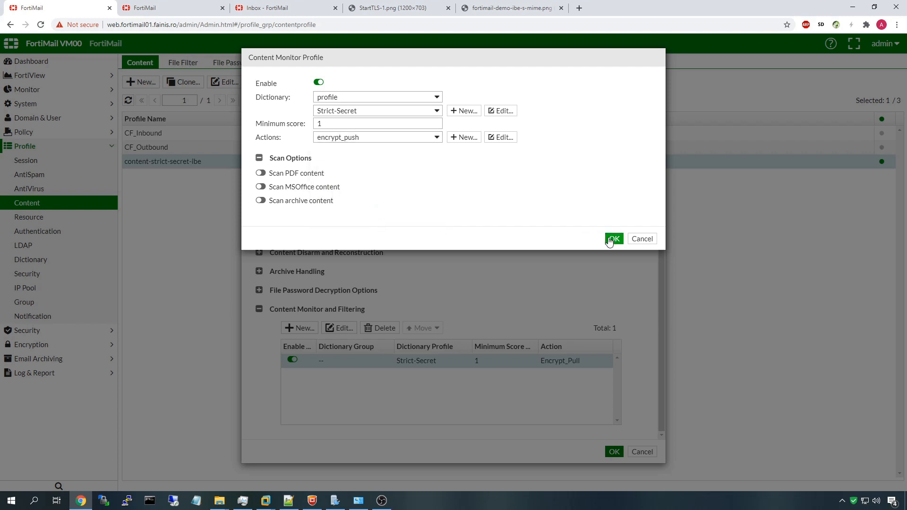
click(609, 240)
click(613, 452)
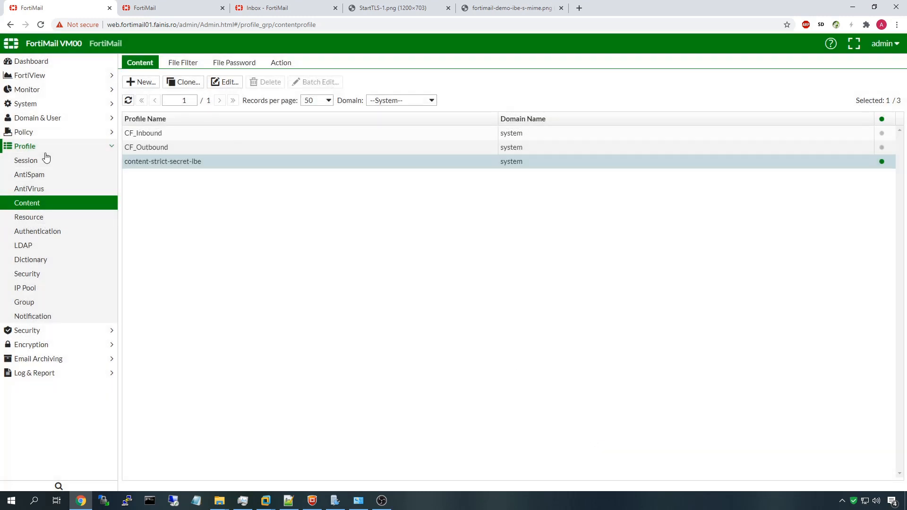
Open the outbound recipient policies and confirm its content profile rule now uses encrypt_push
click(66, 133)
click(65, 177)
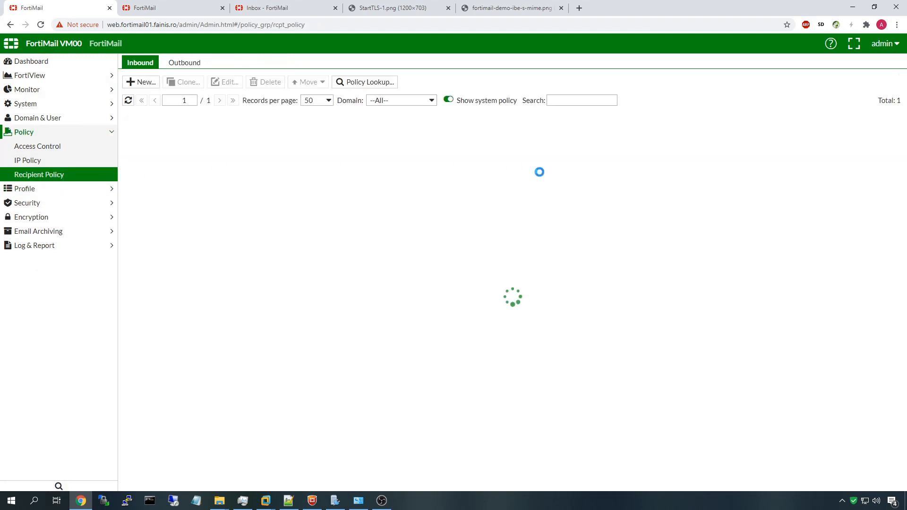
click(190, 61)
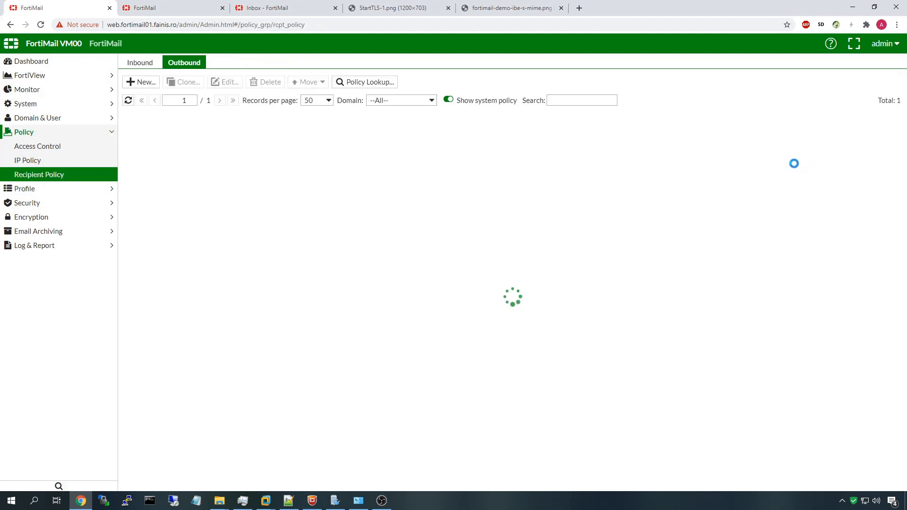
click(801, 134)
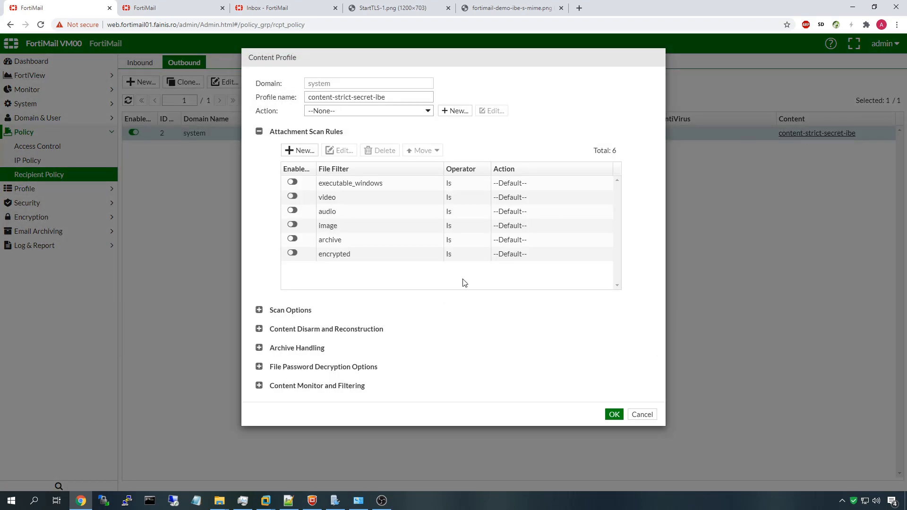
click(336, 387)
scroll(593, 401, down, 2)
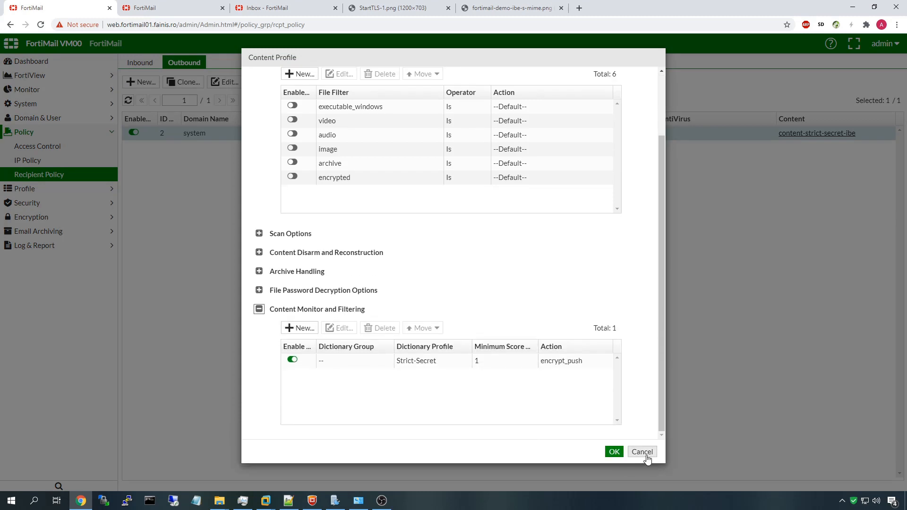
click(645, 456)
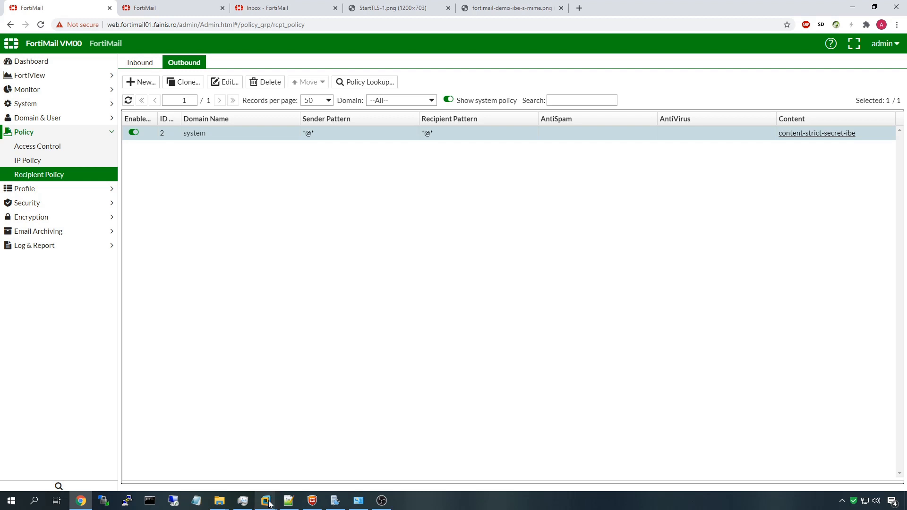
In the Windows Server VM, read the message read-receipt notification and its recipient address
mouse_move(271, 503)
click(215, 413)
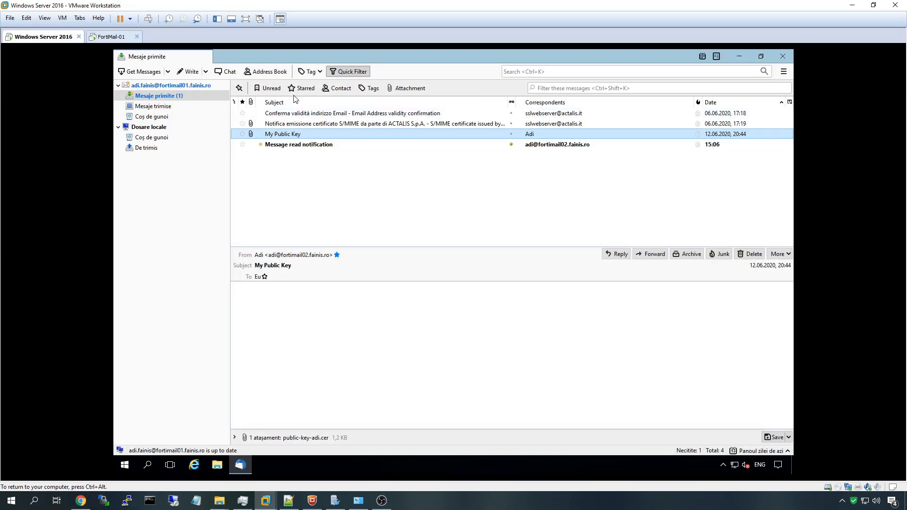
click(303, 147)
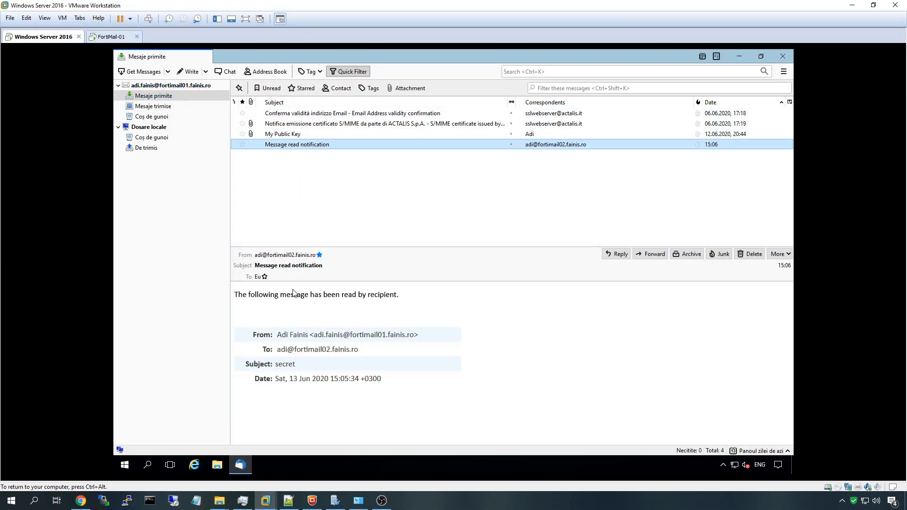
drag(243, 293, 411, 395)
drag(277, 349, 381, 357)
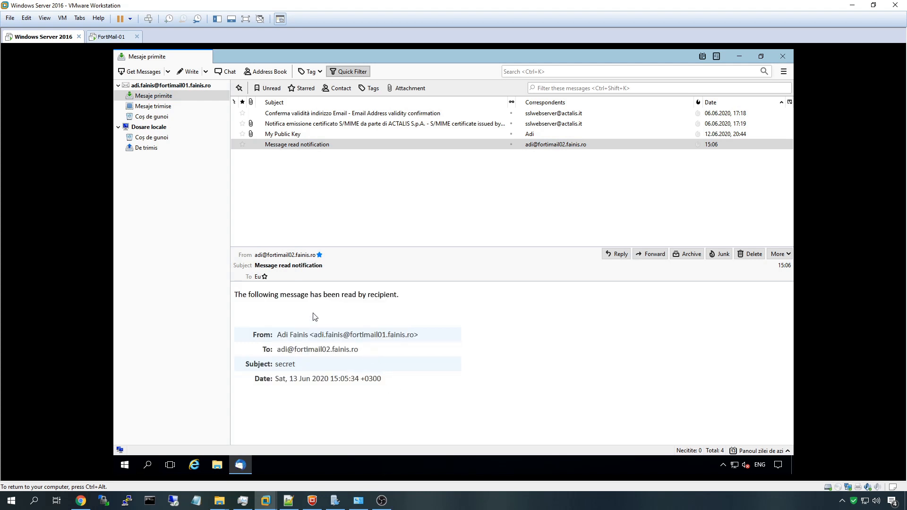
Send a new message 'secret 2' with body 'salutare 2' to the second FortiMail domain's user
click(191, 72)
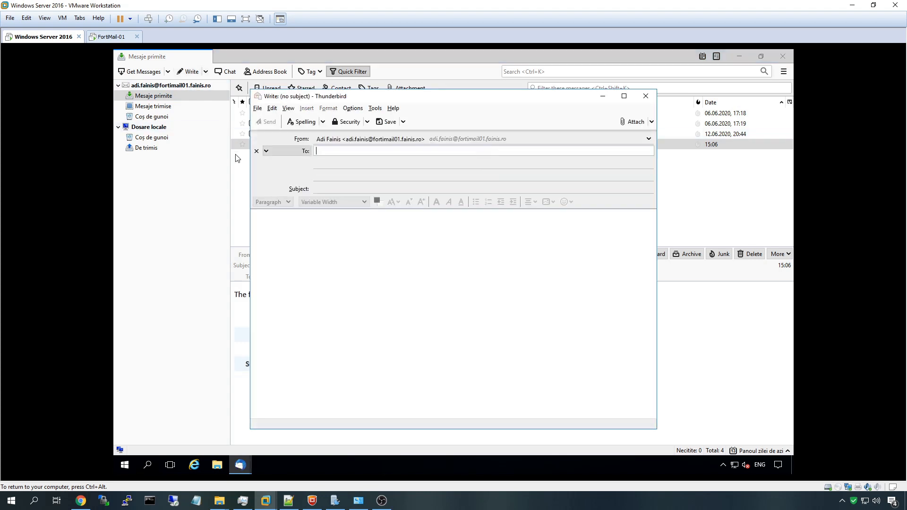
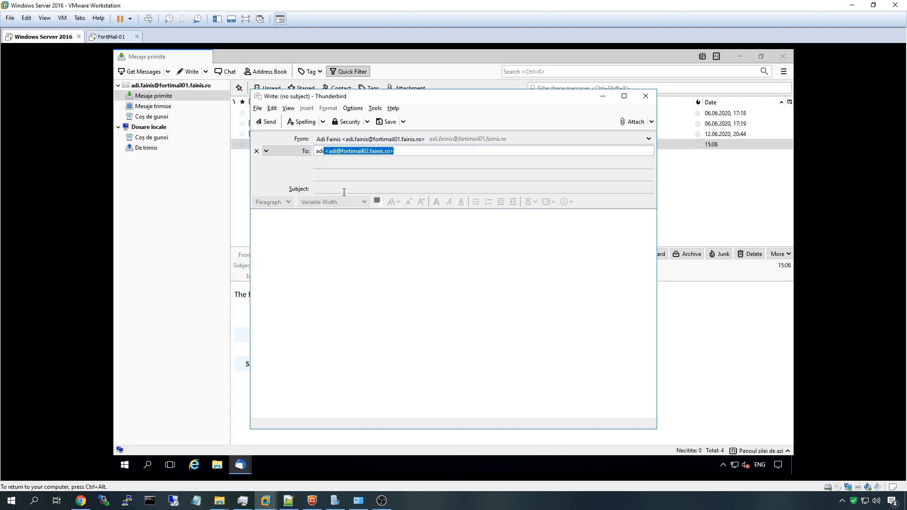
key(Tab)
text(secret 2)
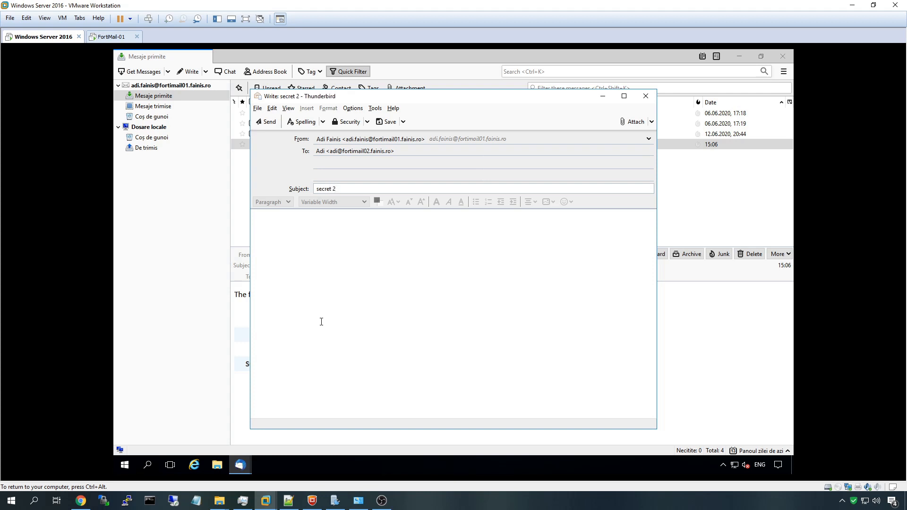
click(321, 322)
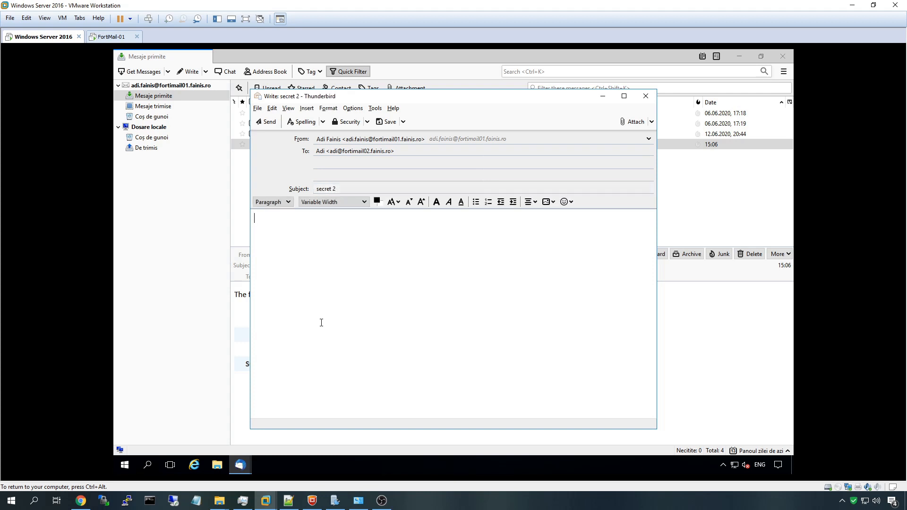
text(salutare 2)
click(264, 123)
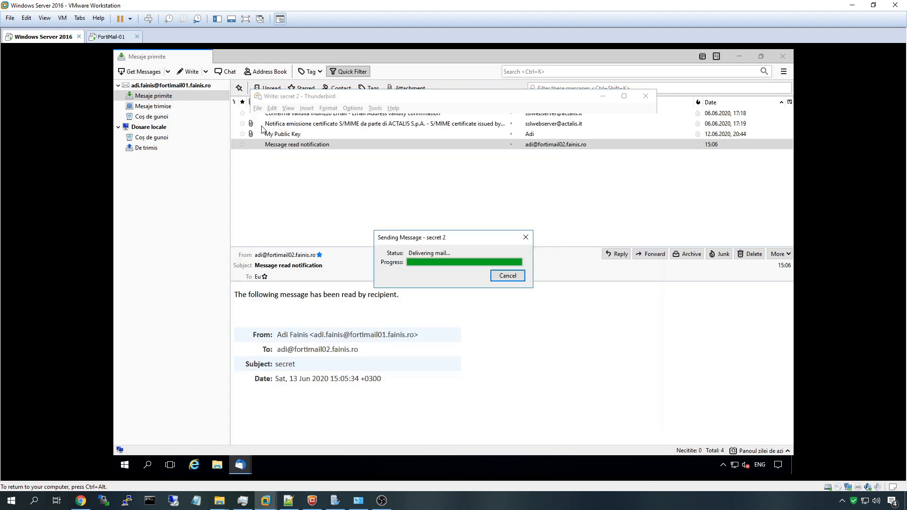
click(851, 6)
Refresh the webmail inbox and glance at the User account registered message
click(267, 8)
click(29, 92)
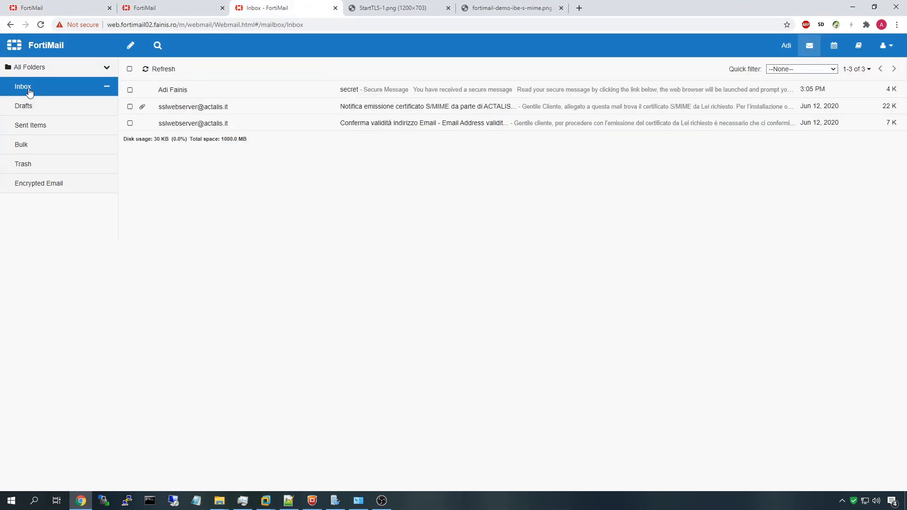
click(163, 69)
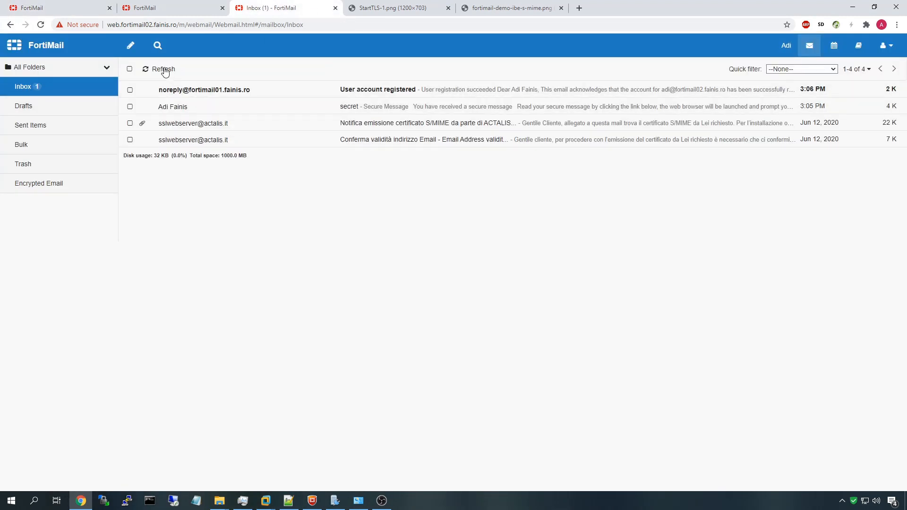
click(215, 91)
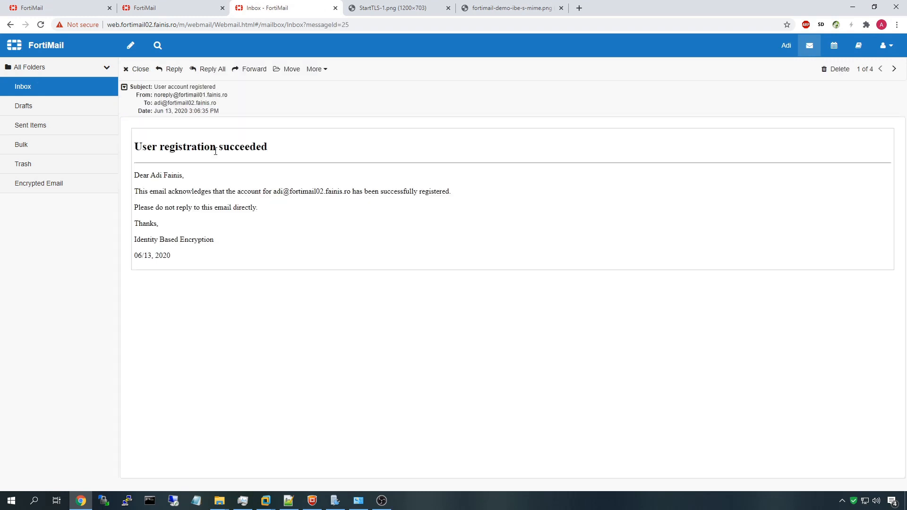
click(133, 71)
double_click(152, 71)
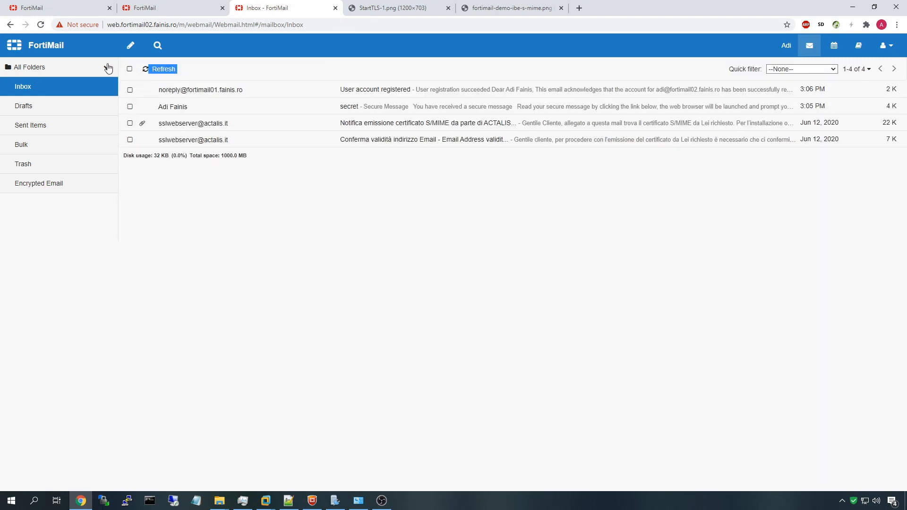
Reload the webmail page until 'secret 2' arrives, then open it
click(40, 29)
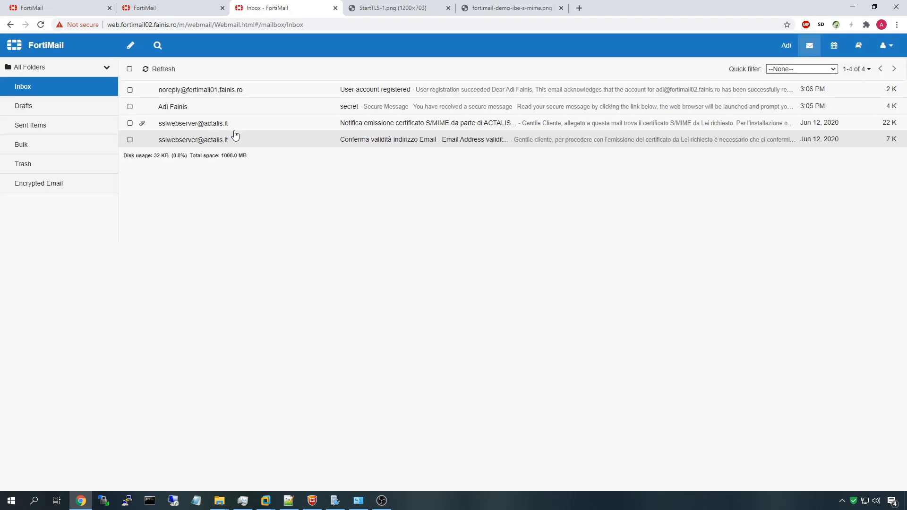
click(38, 27)
click(39, 26)
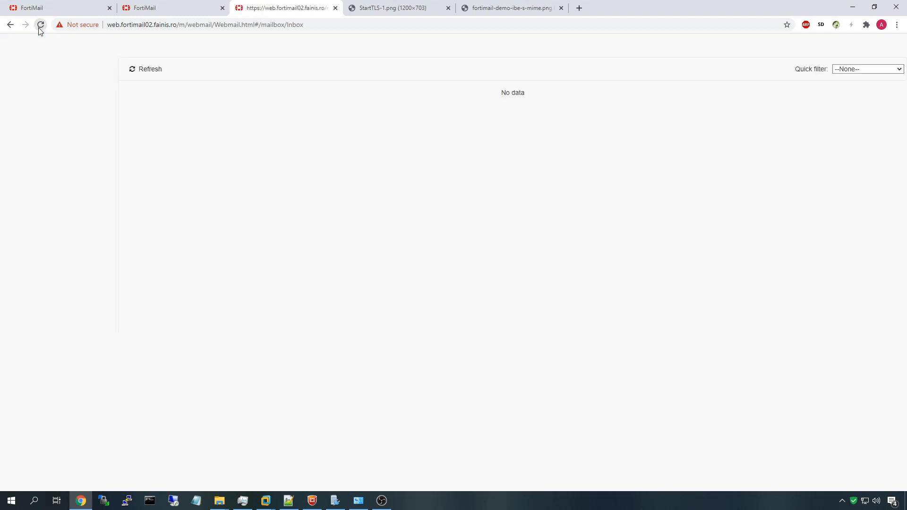
click(41, 26)
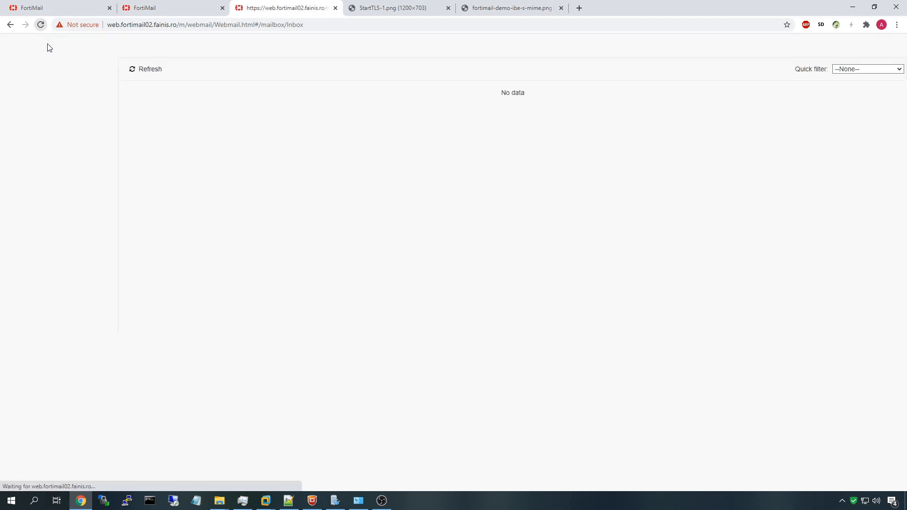
click(177, 94)
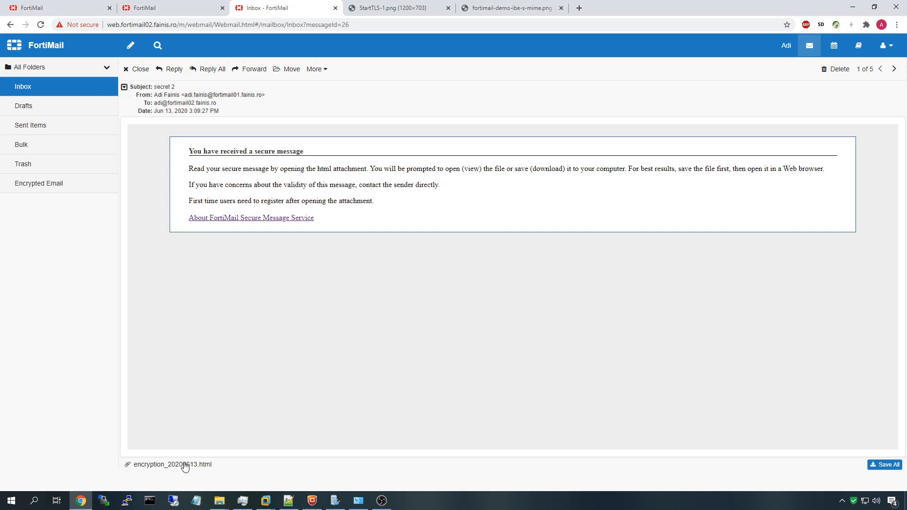
drag(364, 225, 180, 152)
click(183, 154)
Save the encryption_20200613.html attachment to Downloads
click(427, 244)
click(178, 154)
click(180, 466)
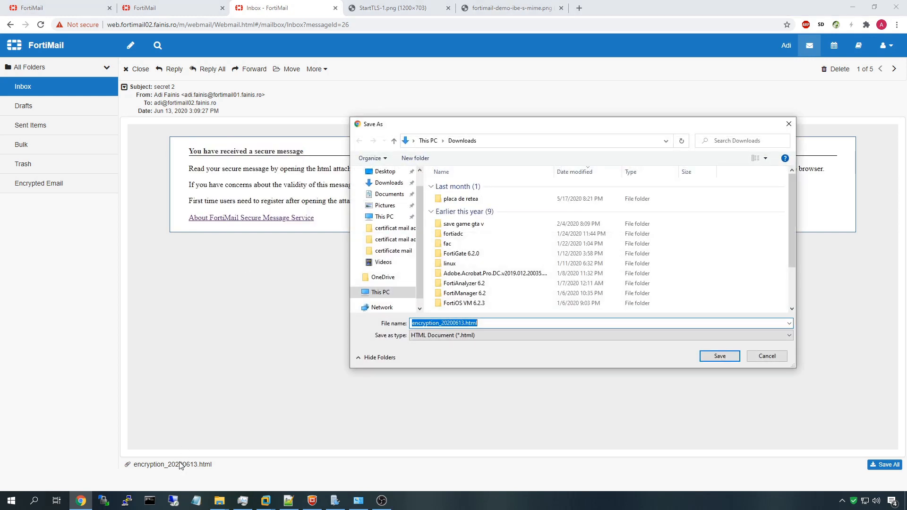
click(727, 359)
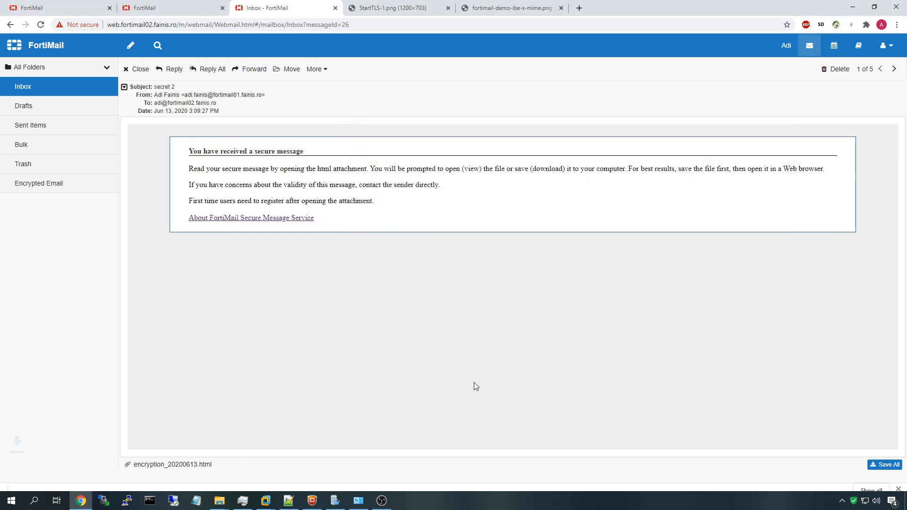
Decrypt the downloaded file with the account password to read 'salutare 2', then close it
click(35, 476)
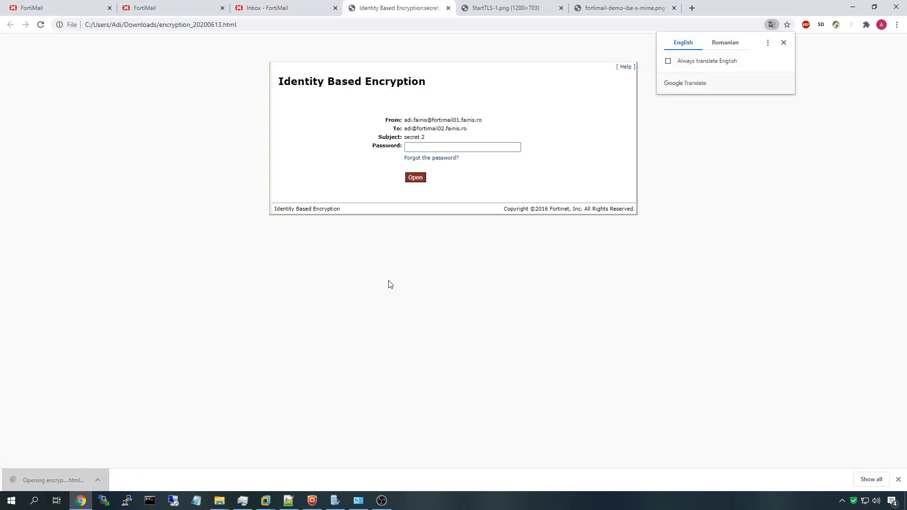
click(412, 148)
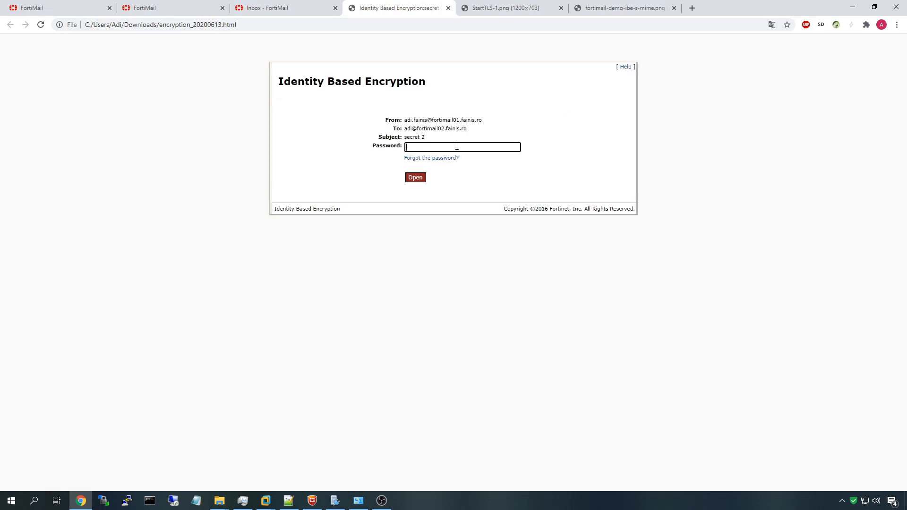
text(••••••)
key(Return)
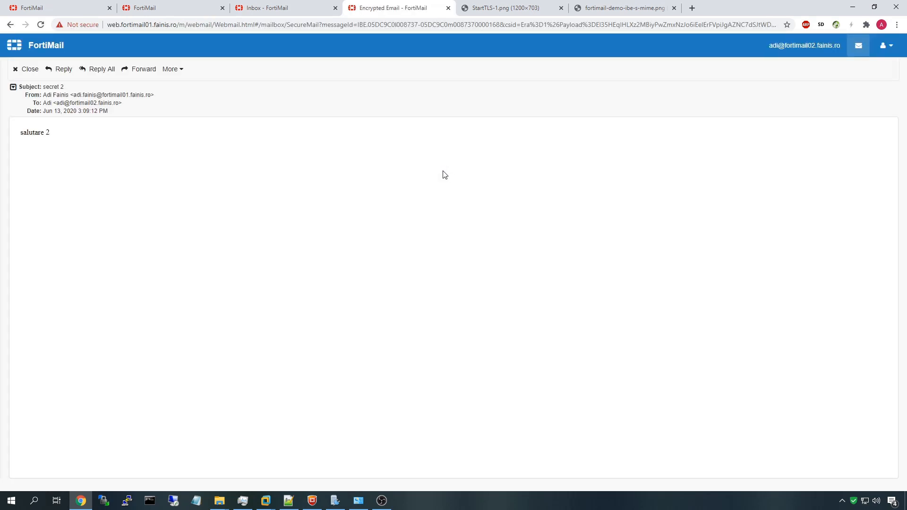
click(448, 8)
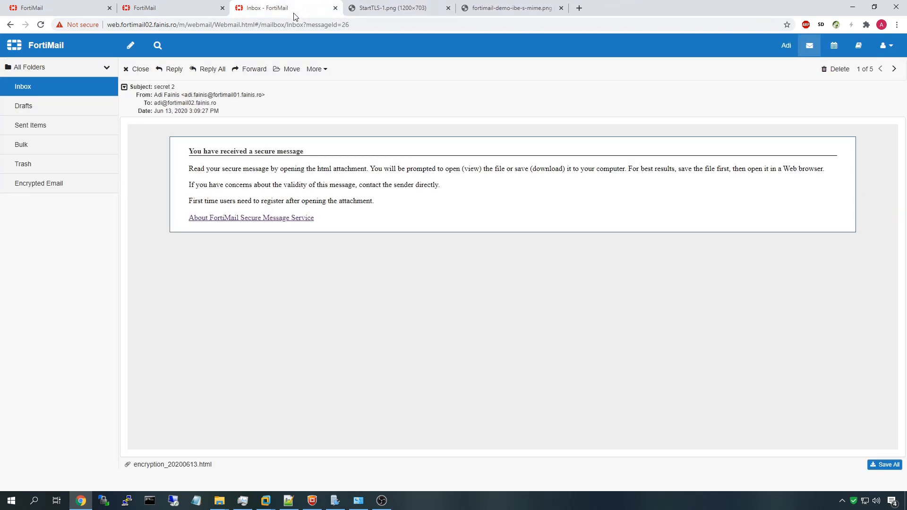
Check the FortiMail admin dashboard and the outbound recipient policy list
click(184, 7)
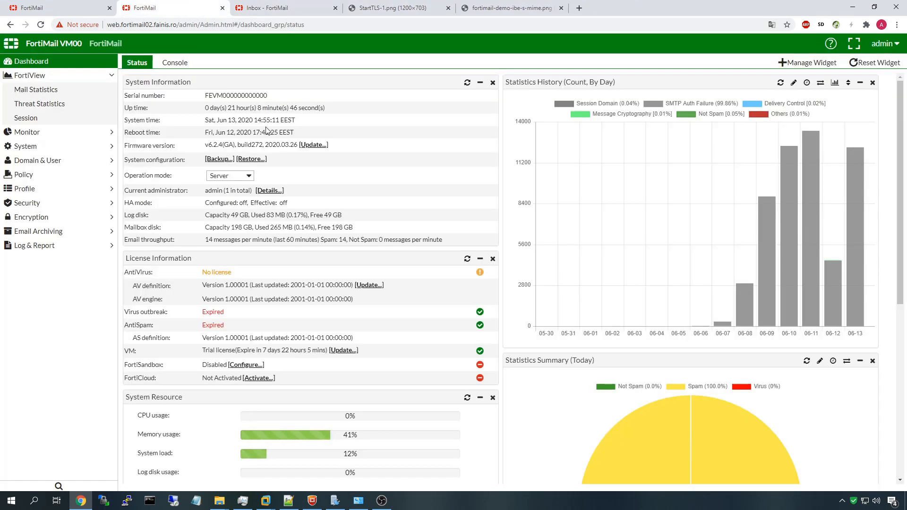
click(102, 5)
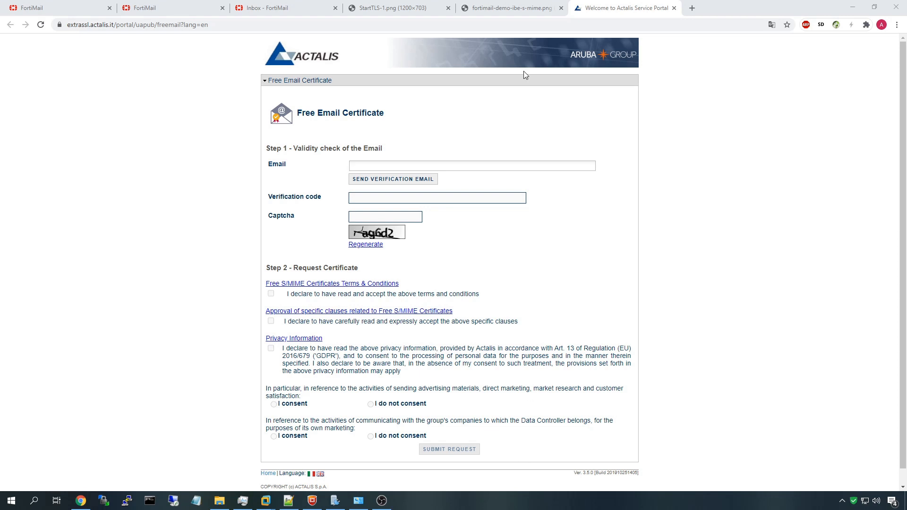
View the network diagram, then open the certificate folder and select the PKCS12 .pfx file
click(502, 6)
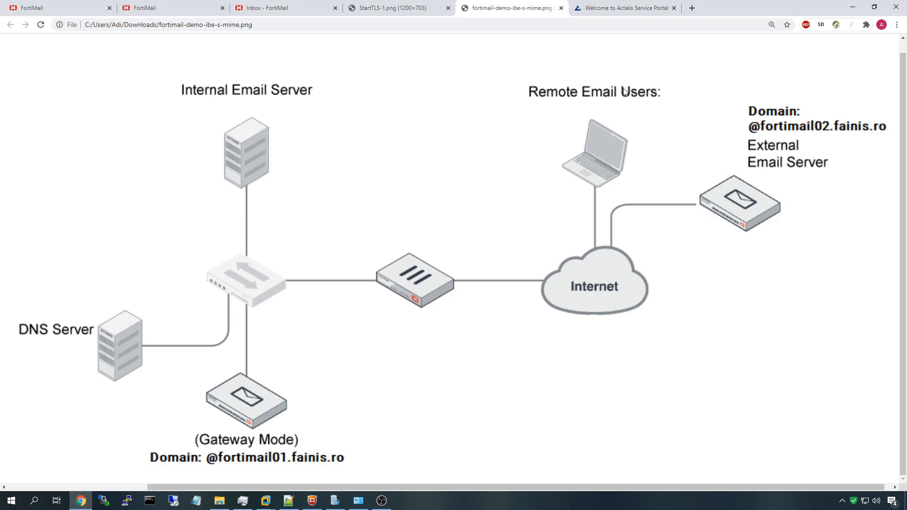
click(621, 8)
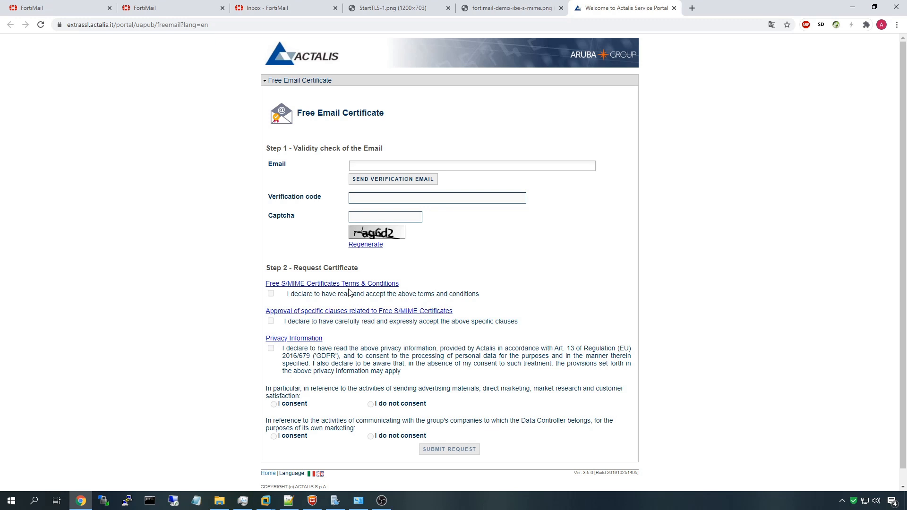
click(219, 501)
click(441, 203)
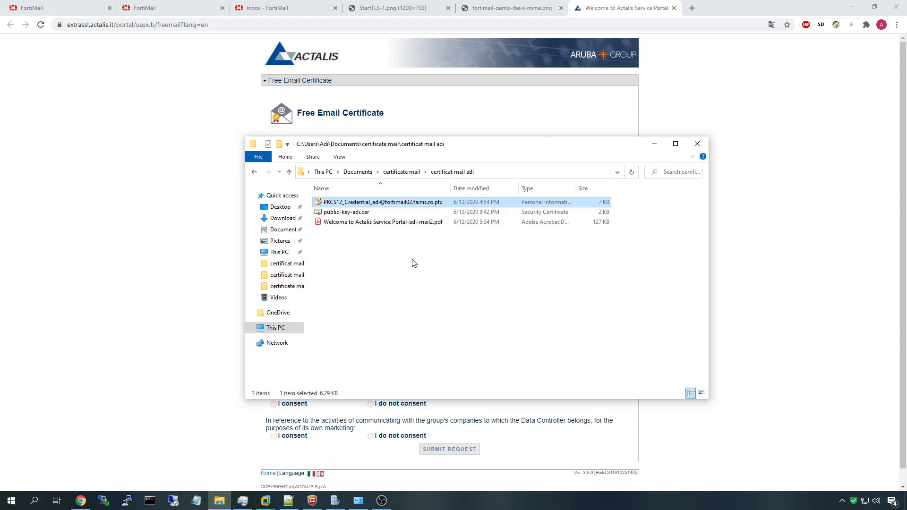
Launch mmc and add the Certificates snap-in for the current user
key(super)
text(mmc)
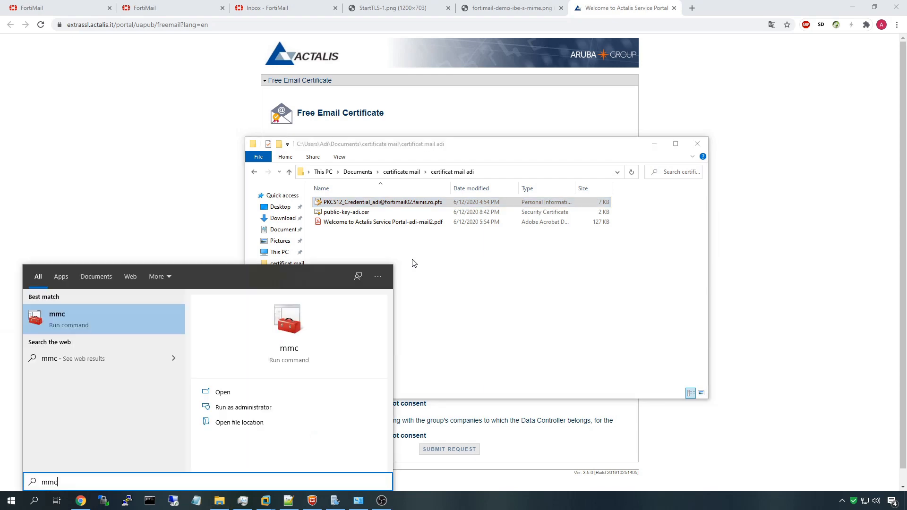
key(Return)
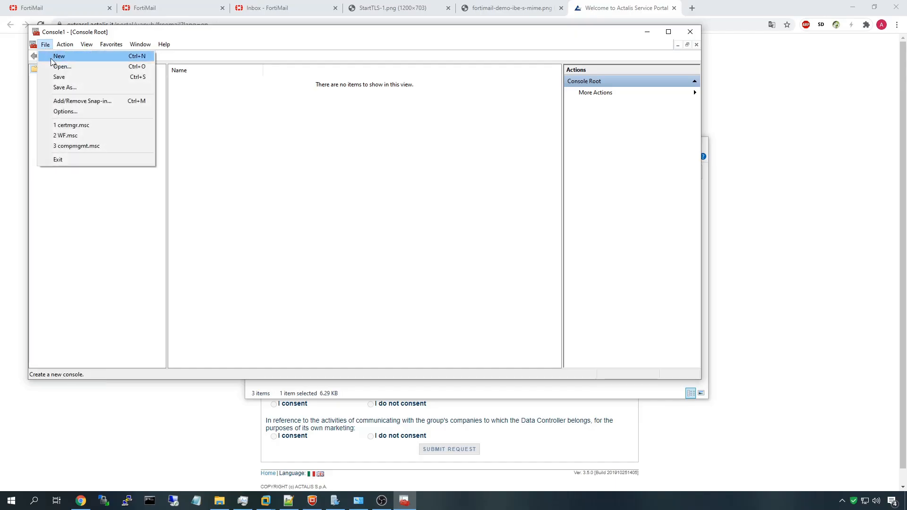
click(69, 99)
click(242, 168)
click(350, 197)
click(392, 266)
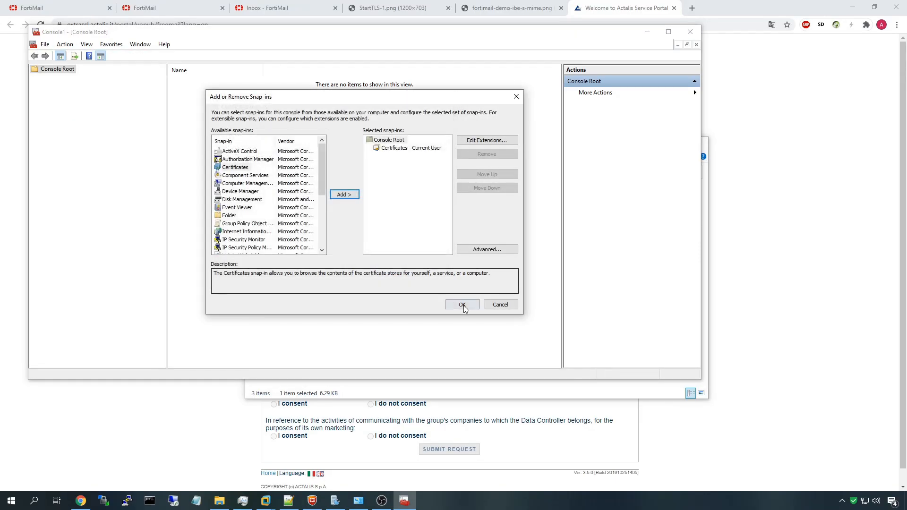
click(462, 305)
Browse to the current user's Personal certificates store
double_click(194, 82)
double_click(197, 82)
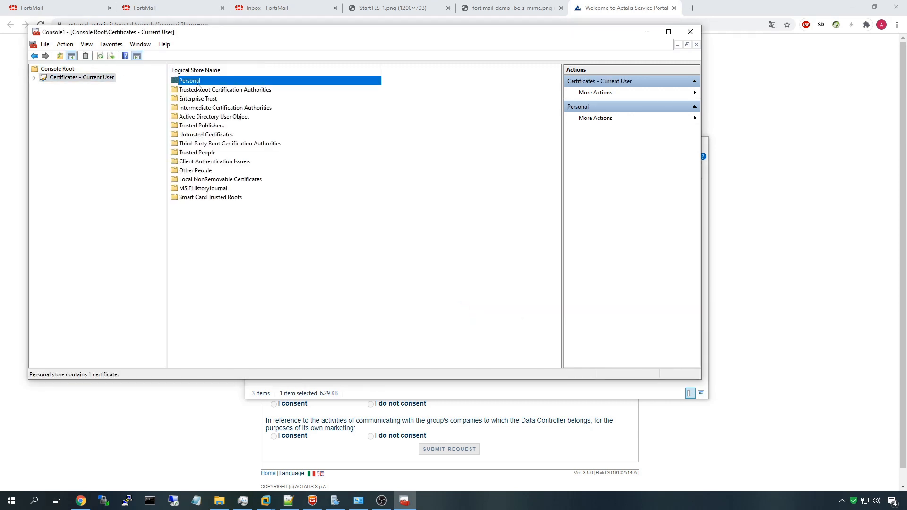
double_click(182, 82)
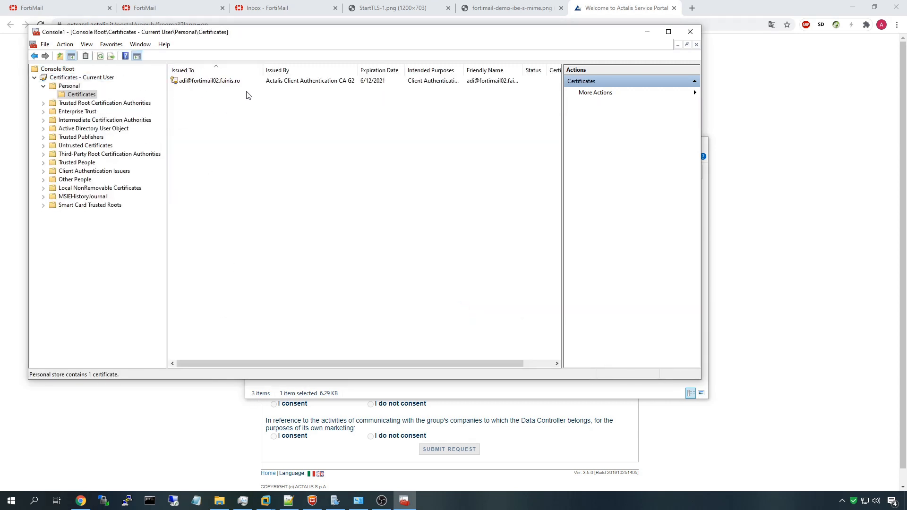
click(219, 501)
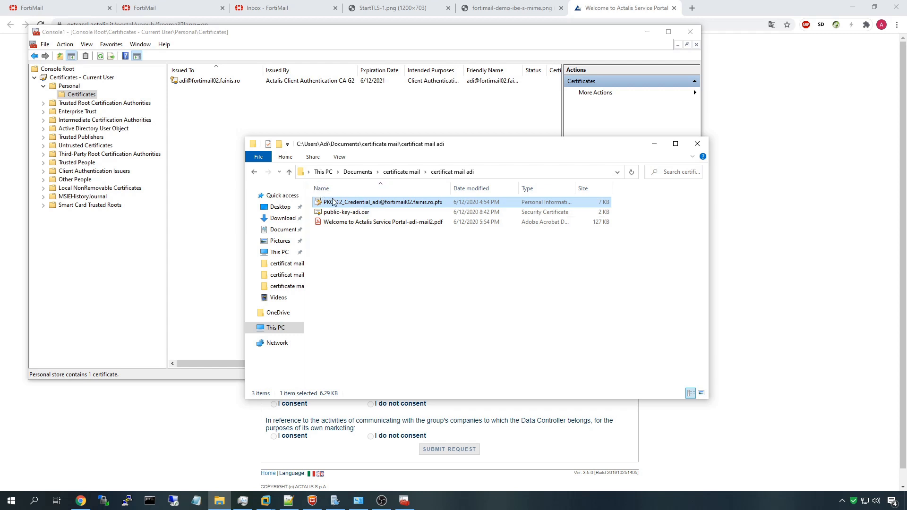
click(227, 88)
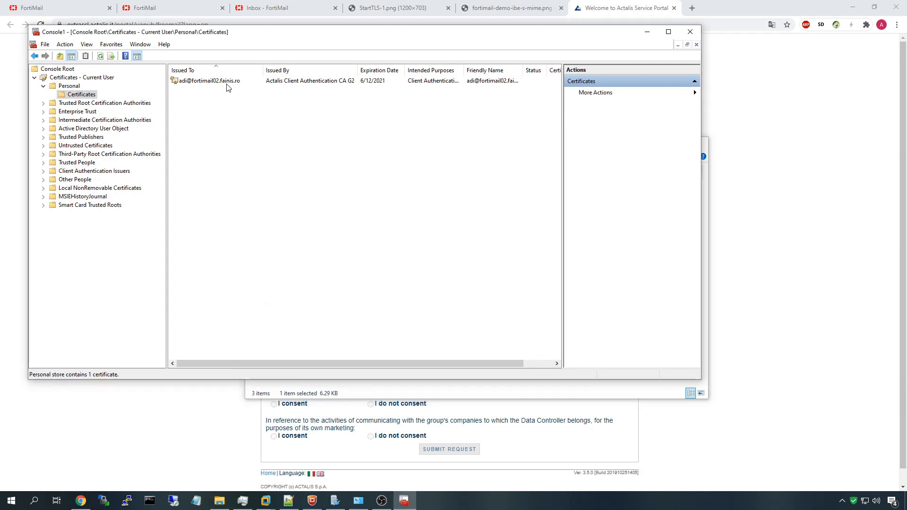
click(174, 83)
click(249, 122)
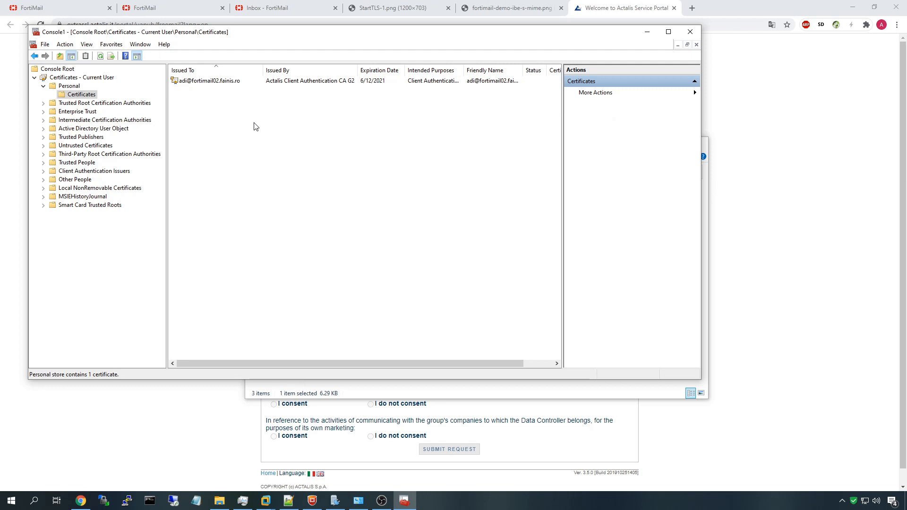
Start exporting the certificate as DER without private key, cancel, and select public-key-adi.cer
right_click(215, 85)
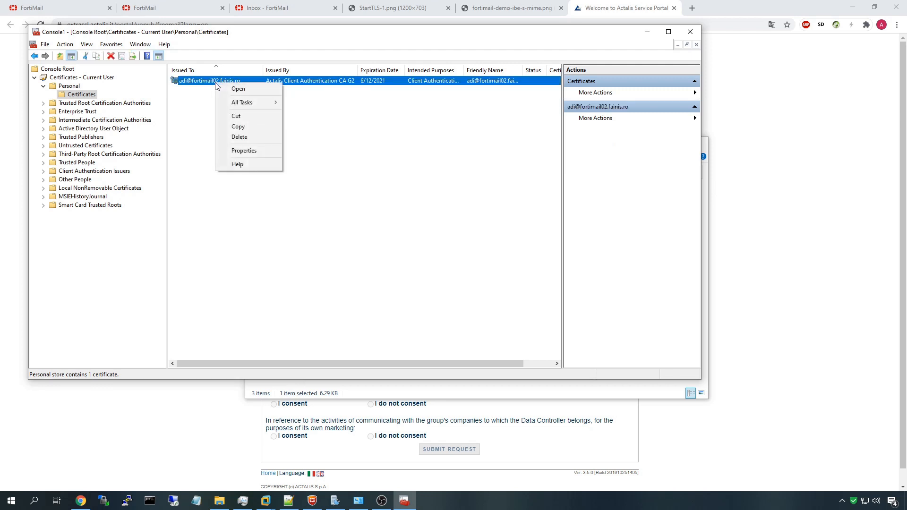
mouse_move(276, 105)
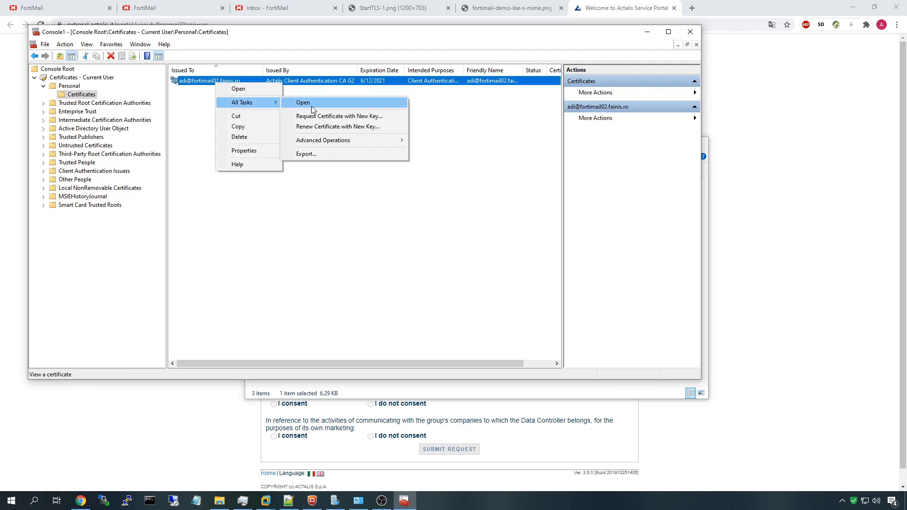
click(313, 153)
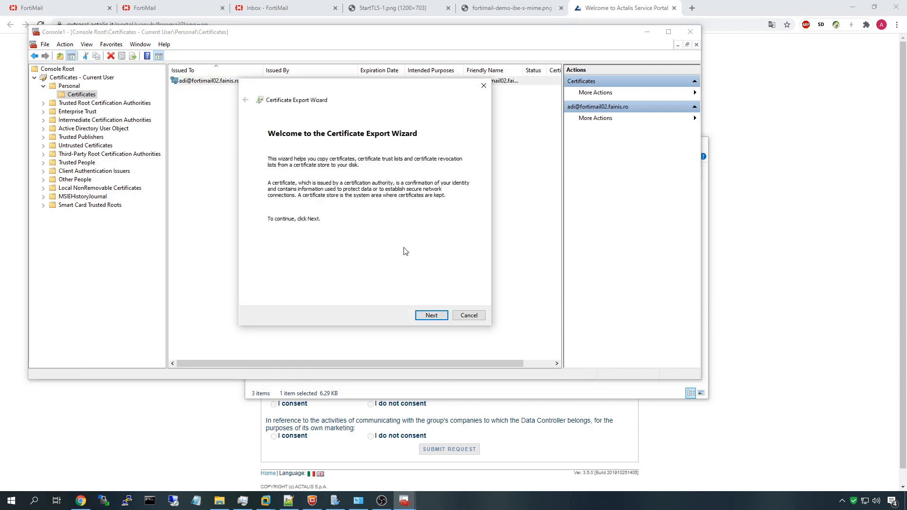
click(430, 315)
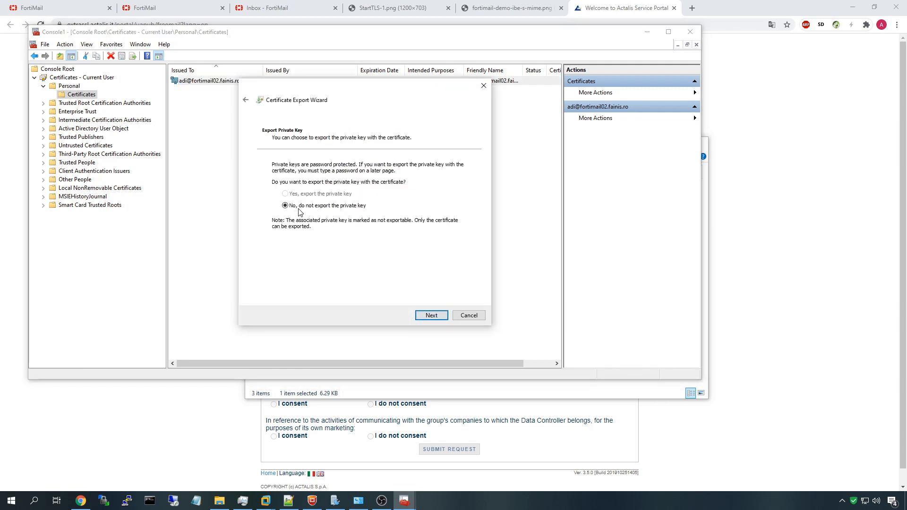
click(431, 315)
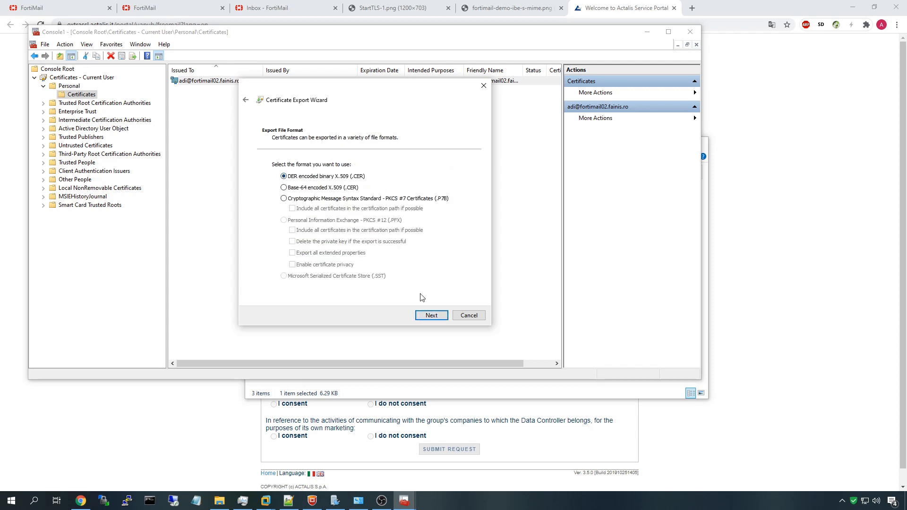
click(427, 316)
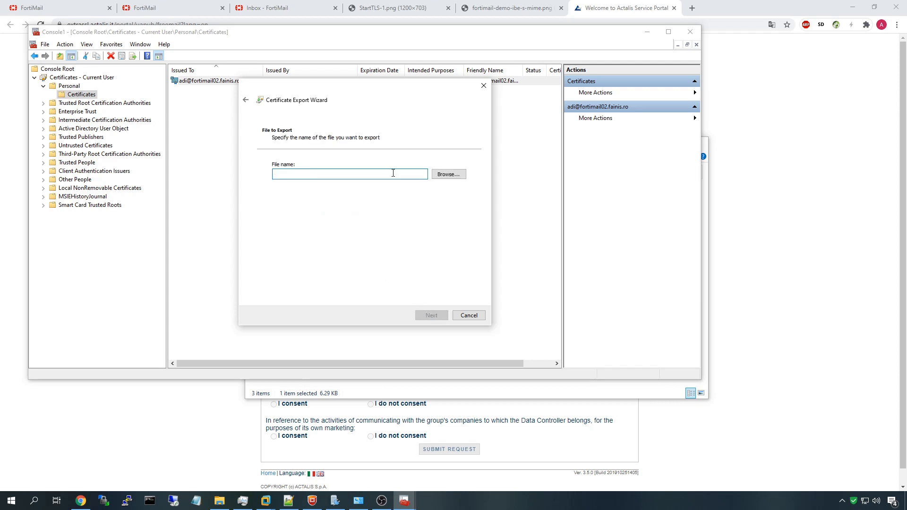
click(469, 315)
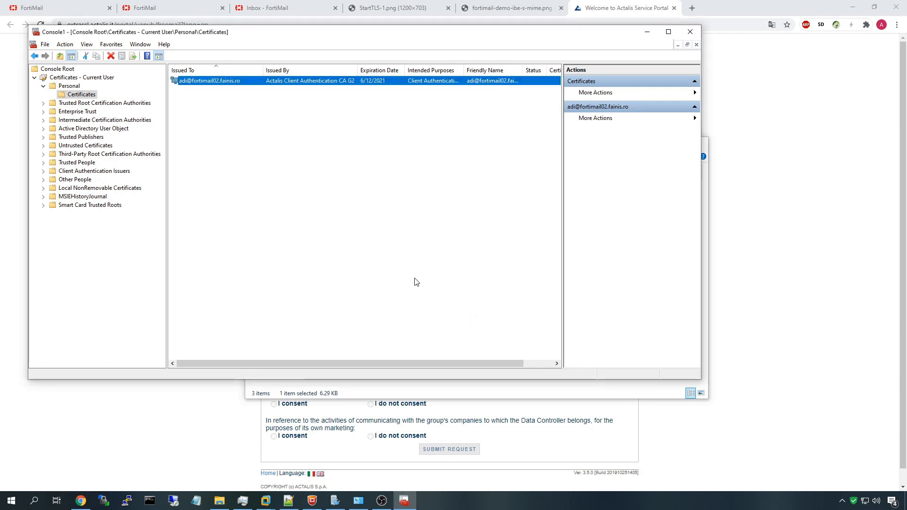
click(646, 31)
click(379, 211)
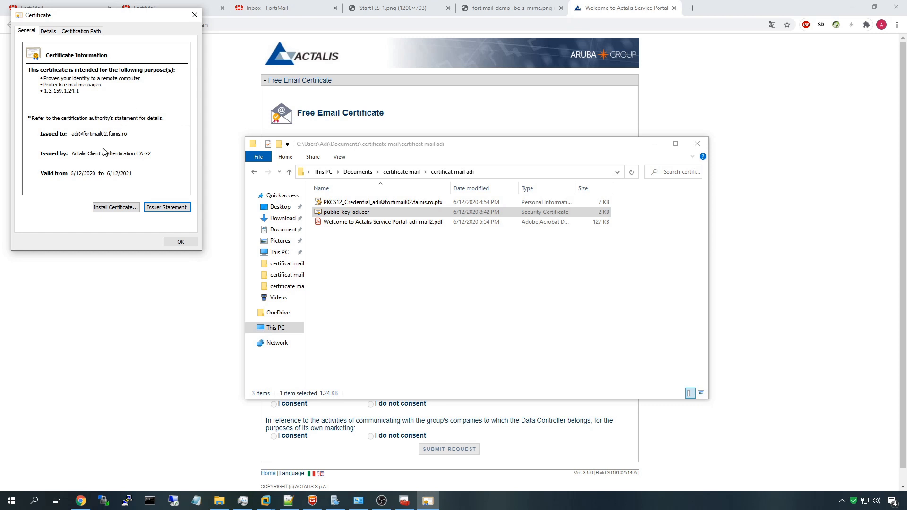
Review public-key-adi.cer's certificate details, issued by Actalis Client Authentication CA G2
drag(118, 13, 460, 160)
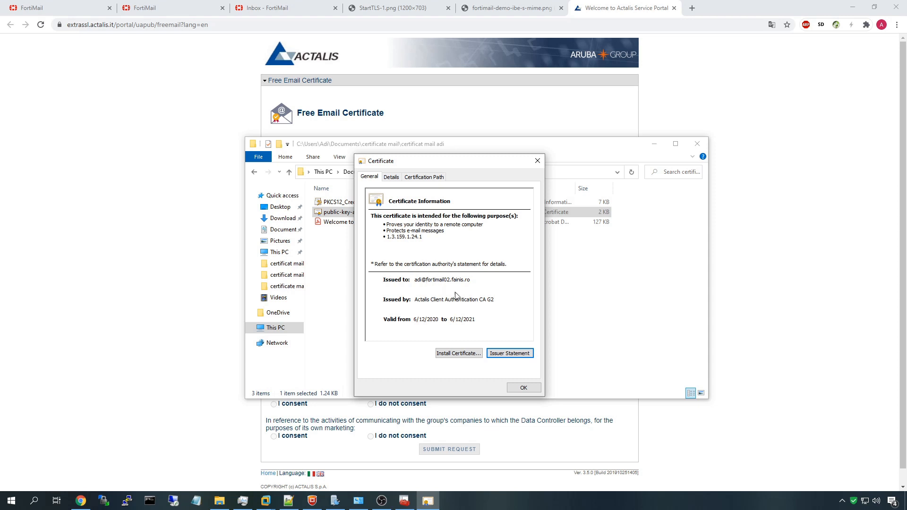
click(524, 387)
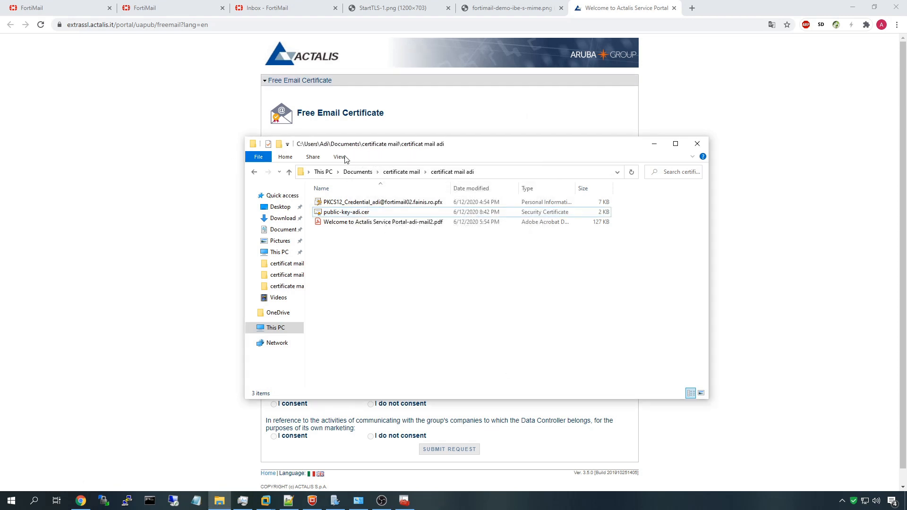
double_click(355, 214)
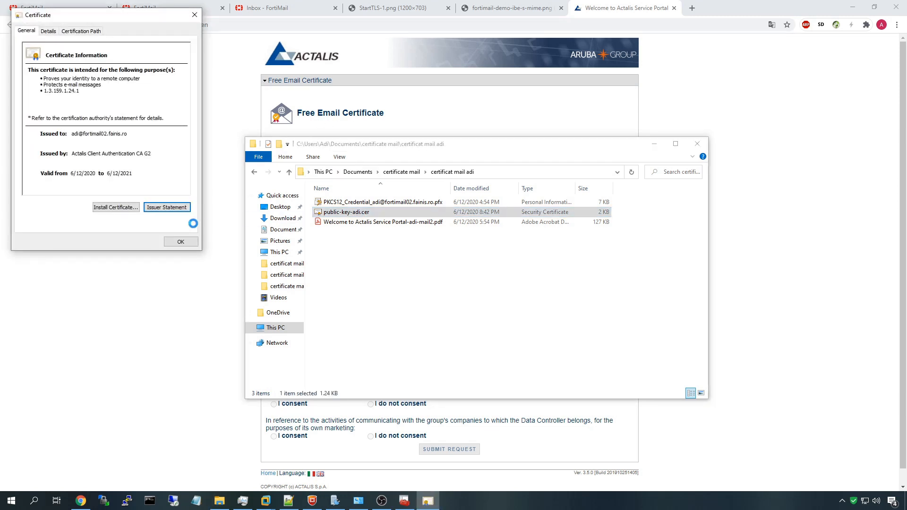
click(179, 241)
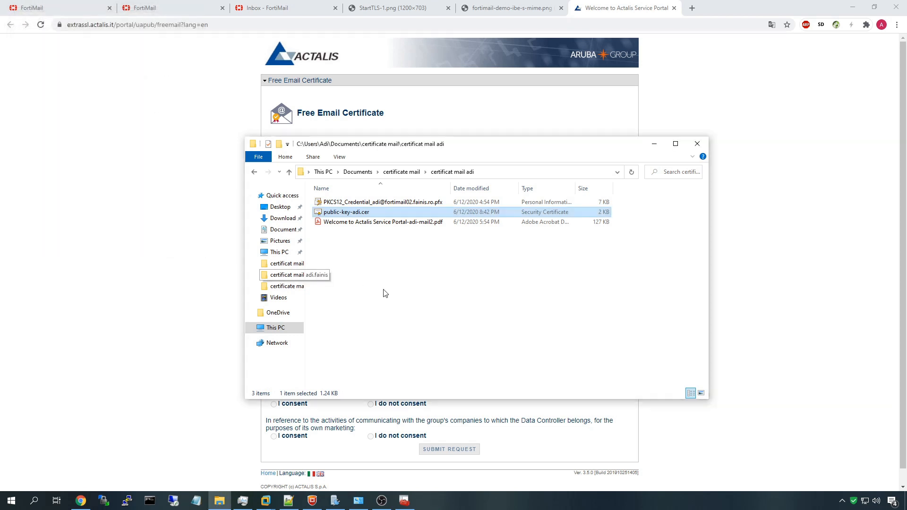
click(378, 291)
click(198, 4)
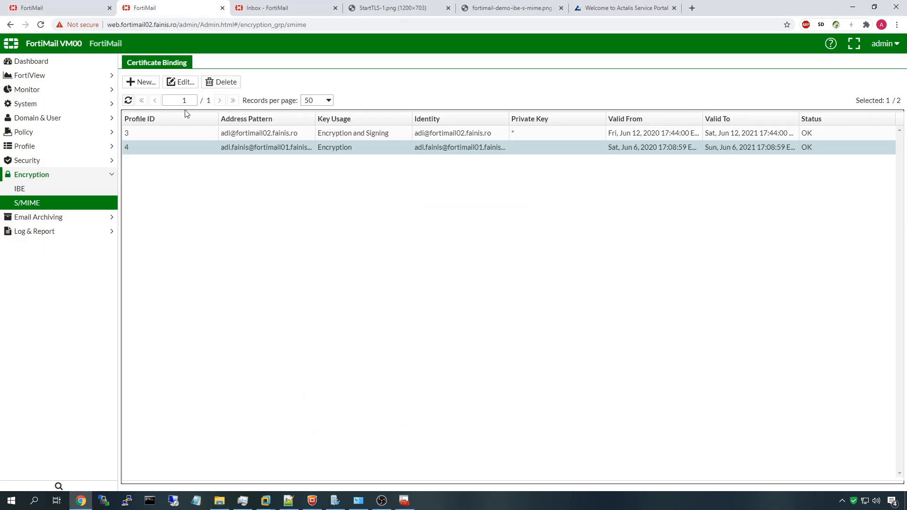
click(132, 100)
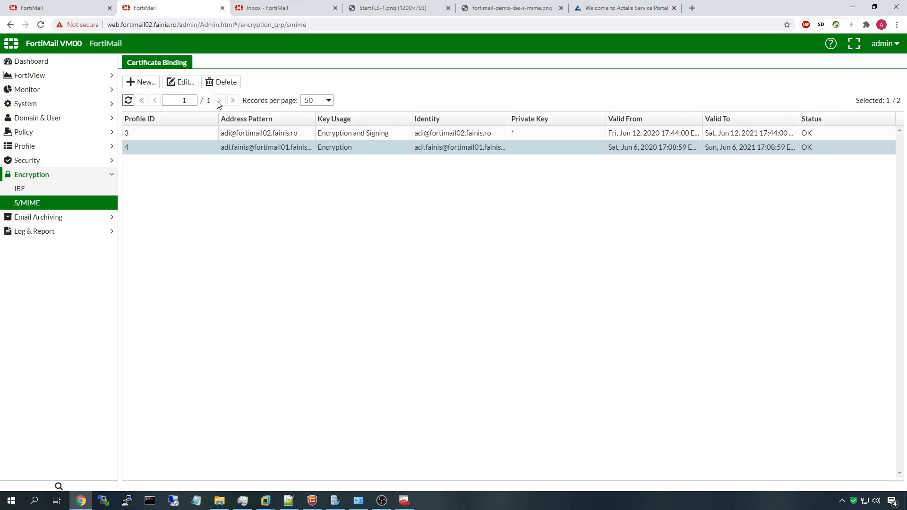
click(404, 201)
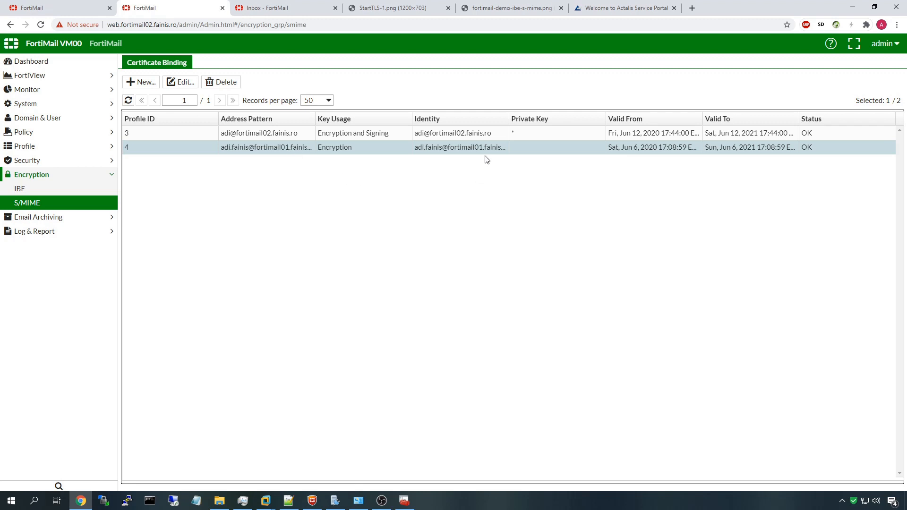
drag(815, 146, 186, 146)
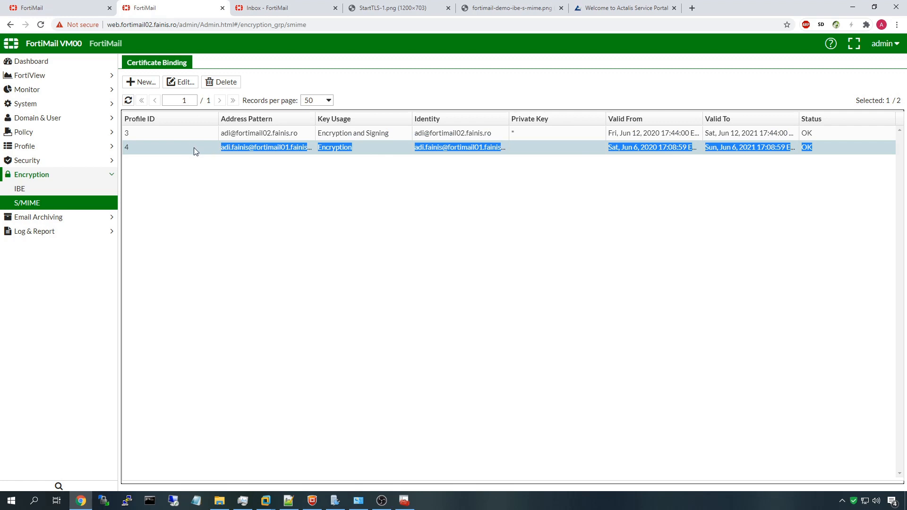
double_click(268, 148)
click(571, 270)
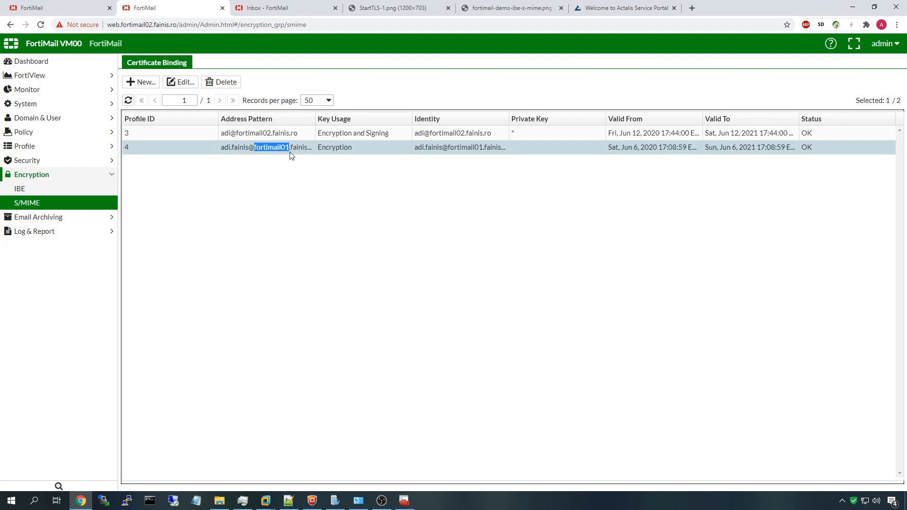
click(358, 98)
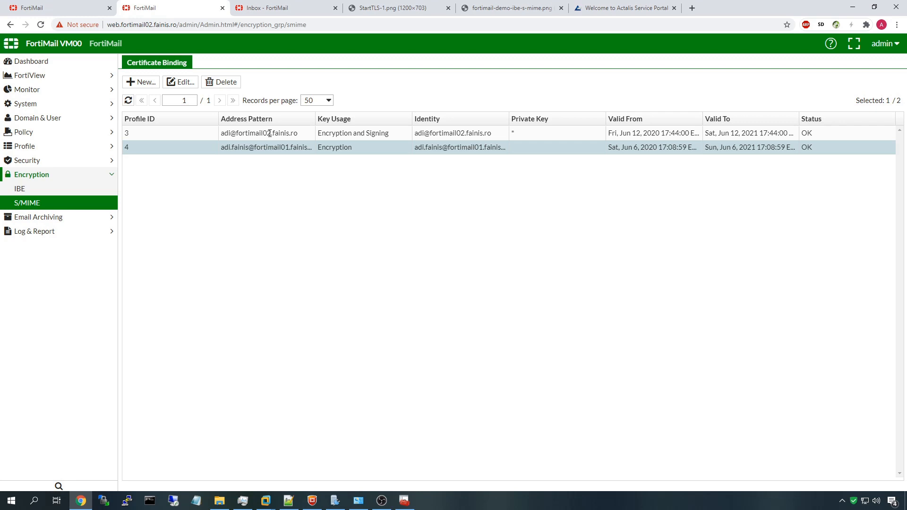
click(269, 134)
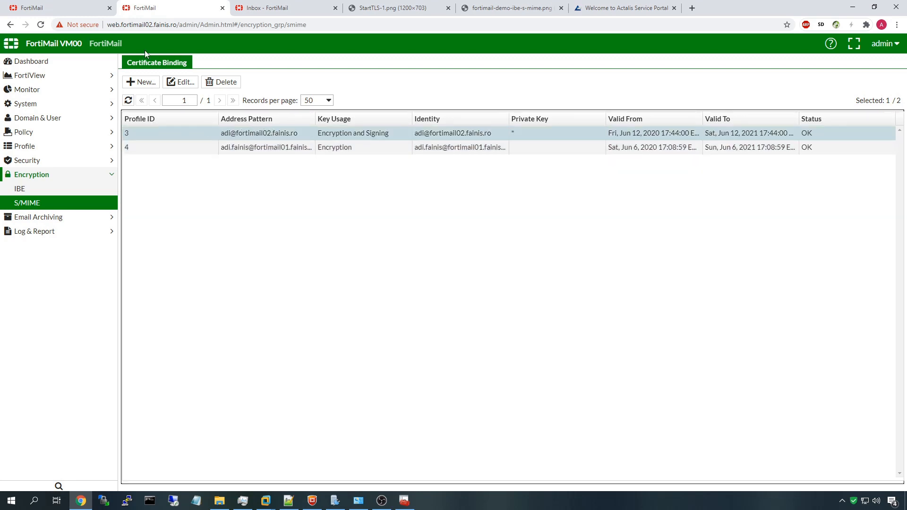
drag(315, 134, 517, 132)
click(518, 132)
click(492, 144)
click(431, 136)
click(135, 87)
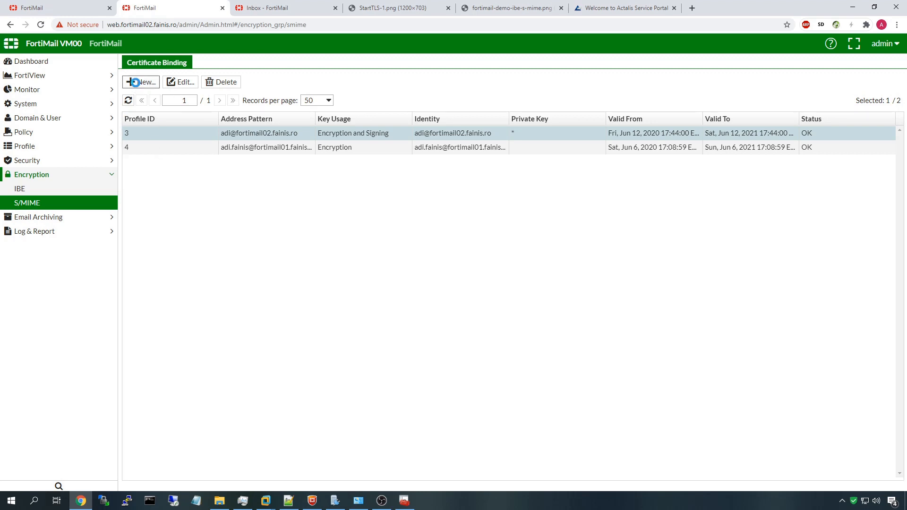
click(441, 99)
click(444, 99)
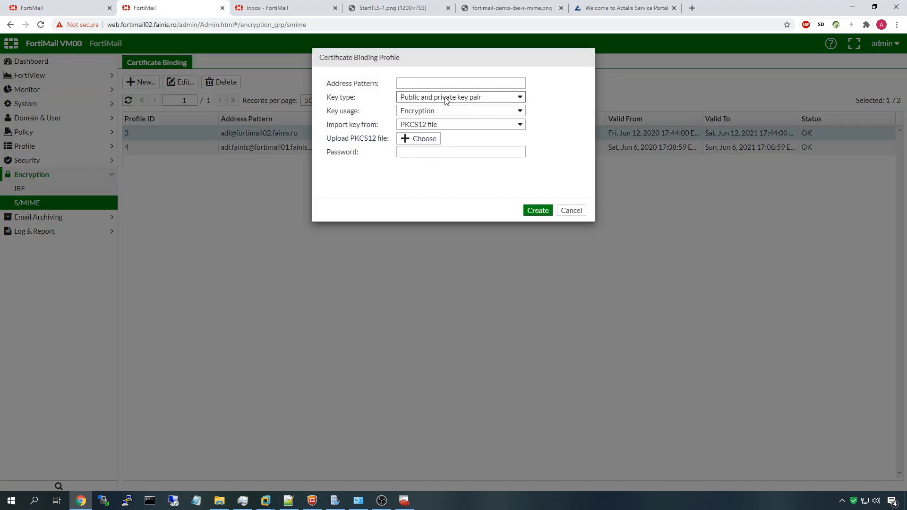
click(457, 98)
click(456, 115)
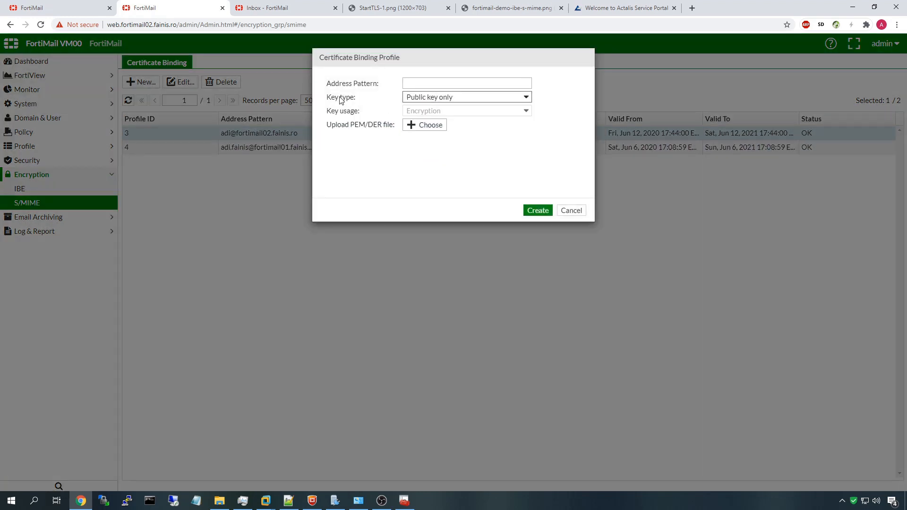
click(449, 98)
click(470, 96)
click(469, 98)
click(469, 98)
click(471, 100)
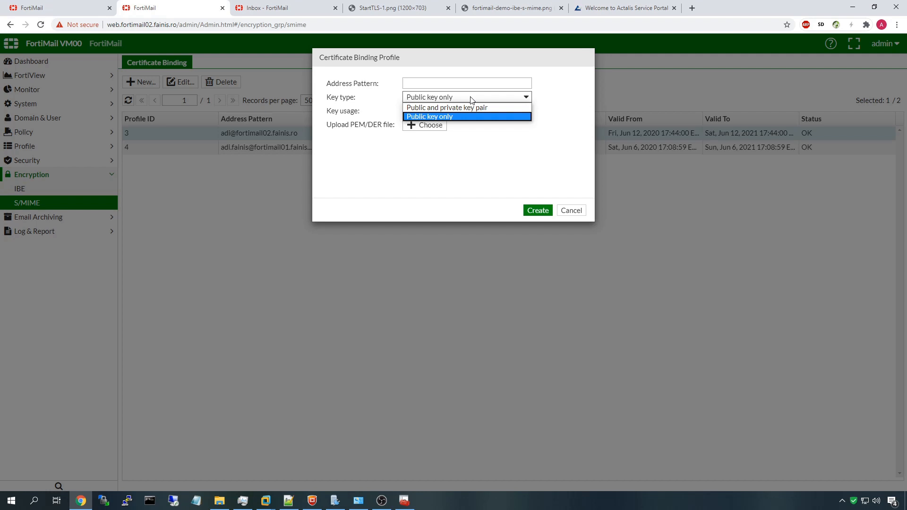
click(448, 107)
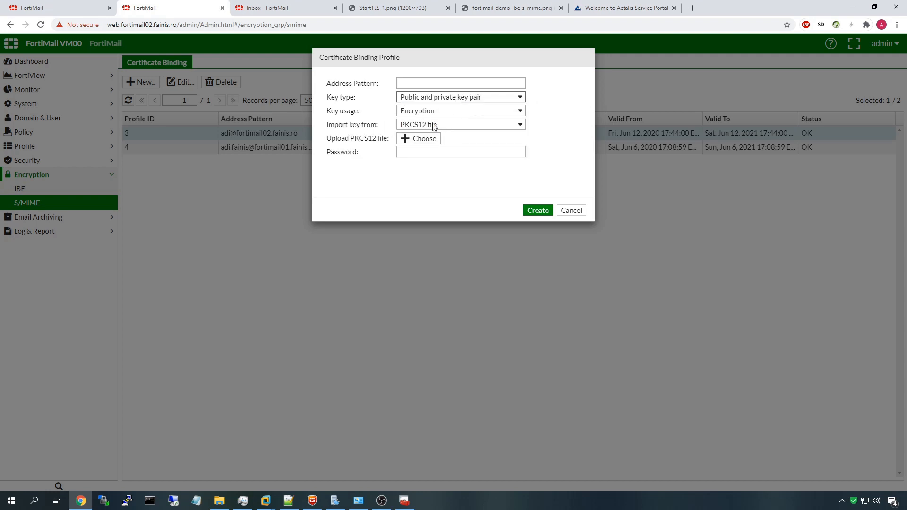
click(455, 110)
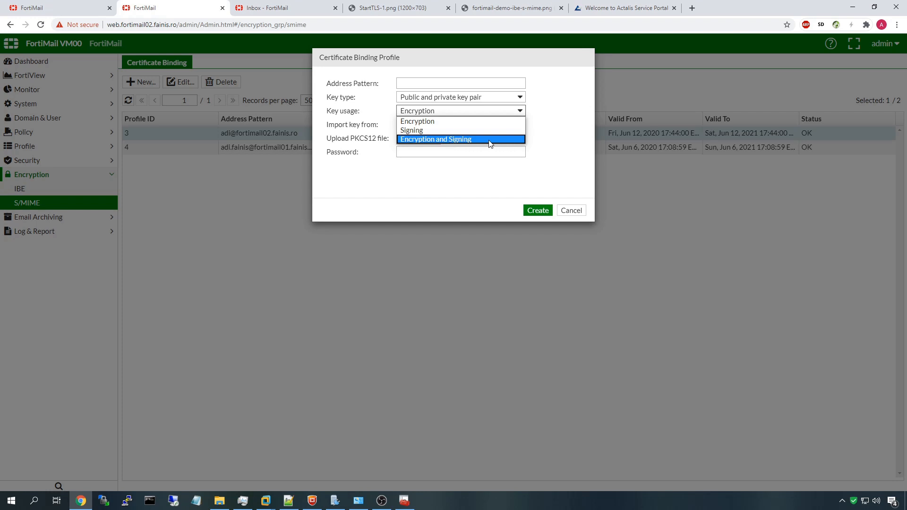
click(464, 140)
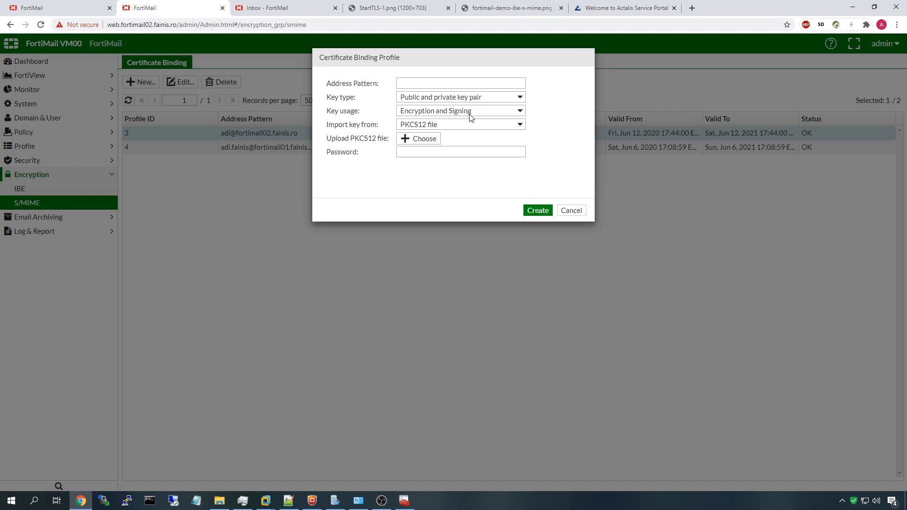
drag(497, 62, 478, 197)
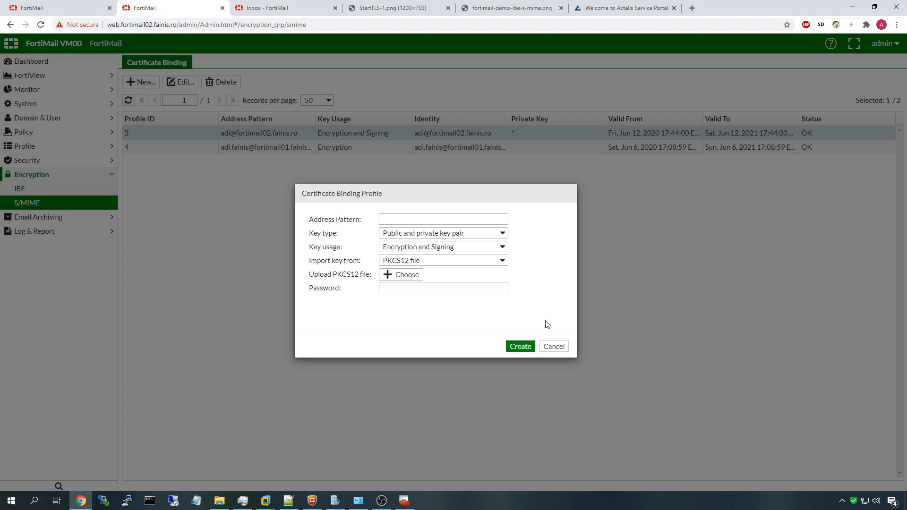
click(554, 347)
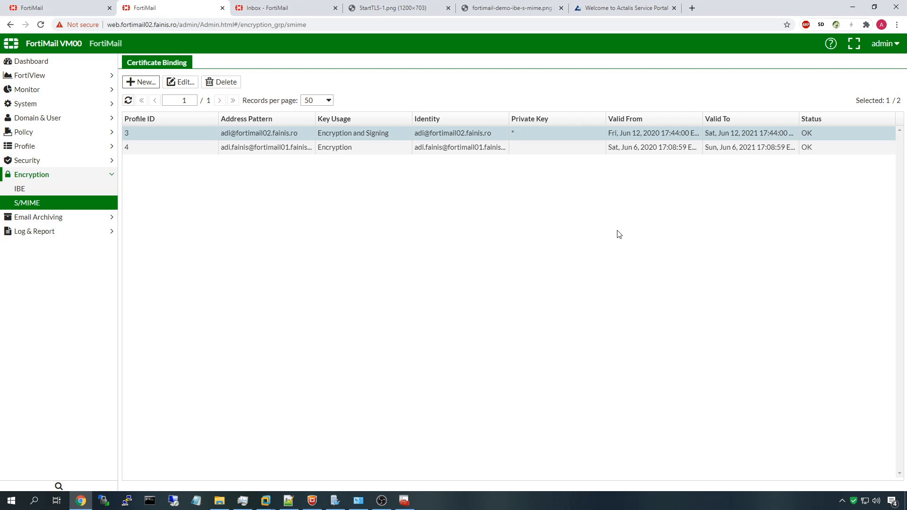
Expand Policy on the fortimail01 dashboard, then bring up the Windows Server 2016 virtual machine
click(36, 6)
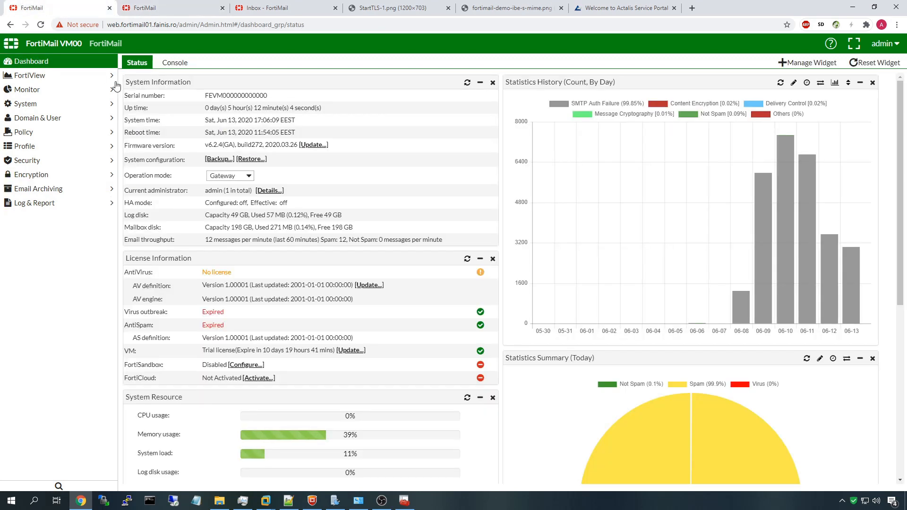
click(57, 138)
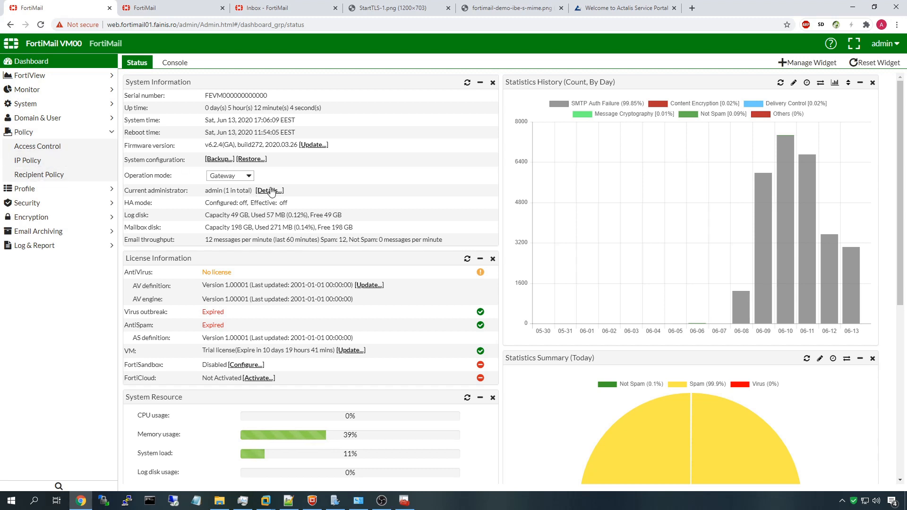
click(258, 501)
click(257, 465)
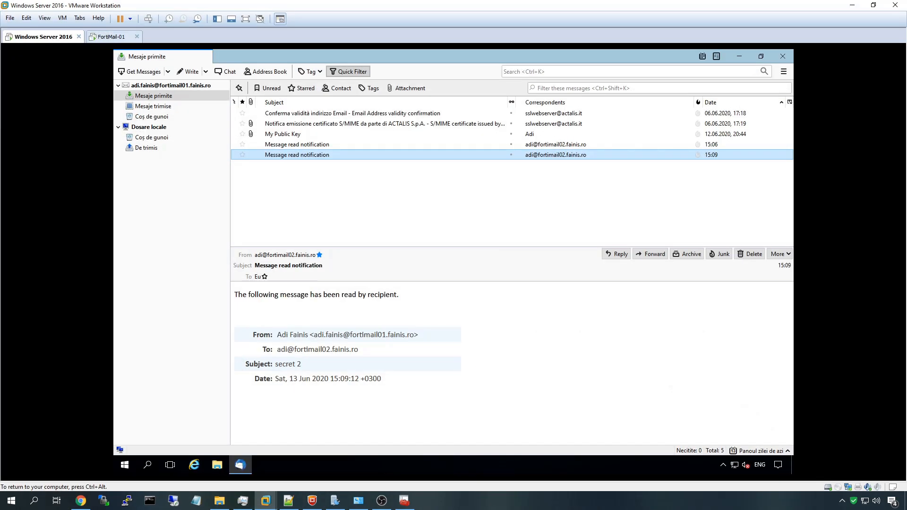
Check the recipient's Actalis certificate under People in Thunderbird's certificate manager, then close Options
click(783, 71)
click(730, 220)
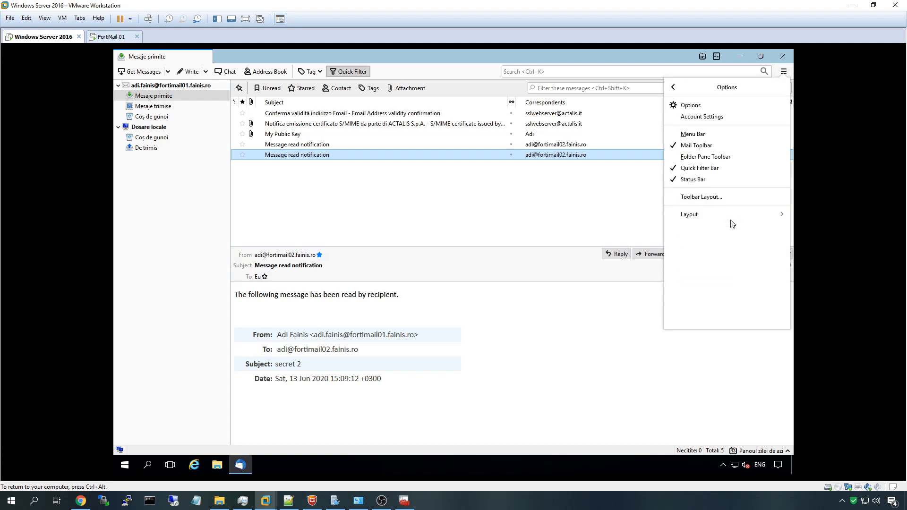
click(706, 105)
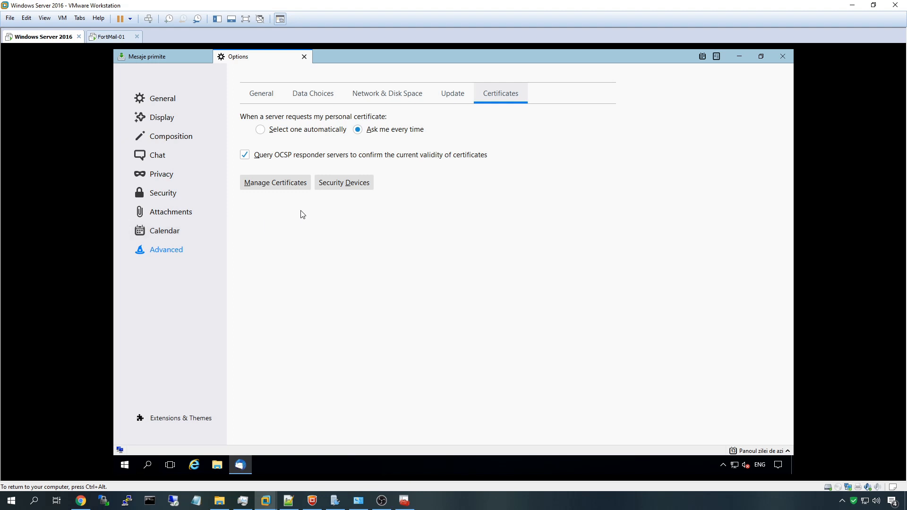
click(274, 183)
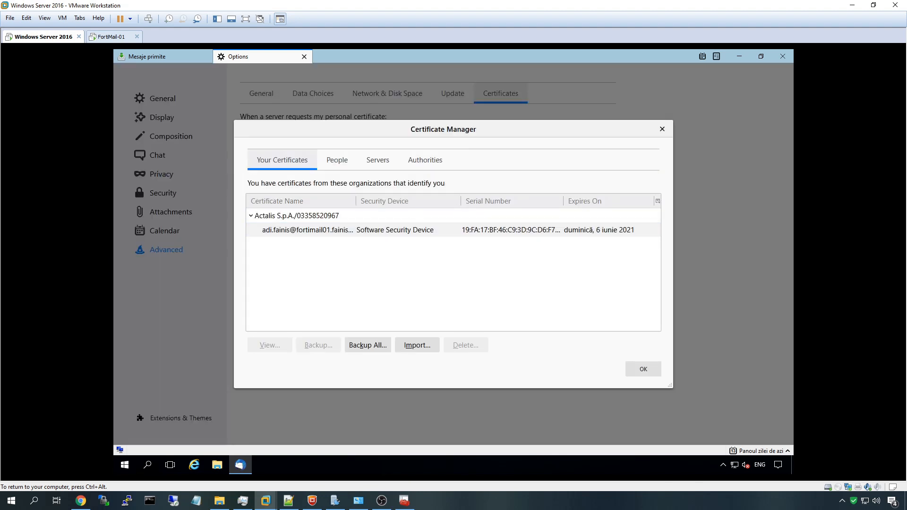
click(313, 228)
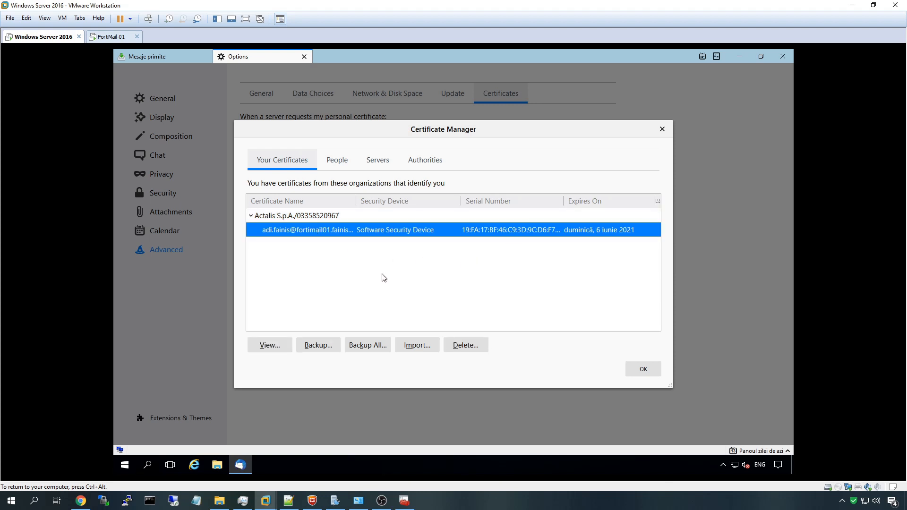
click(336, 165)
click(291, 229)
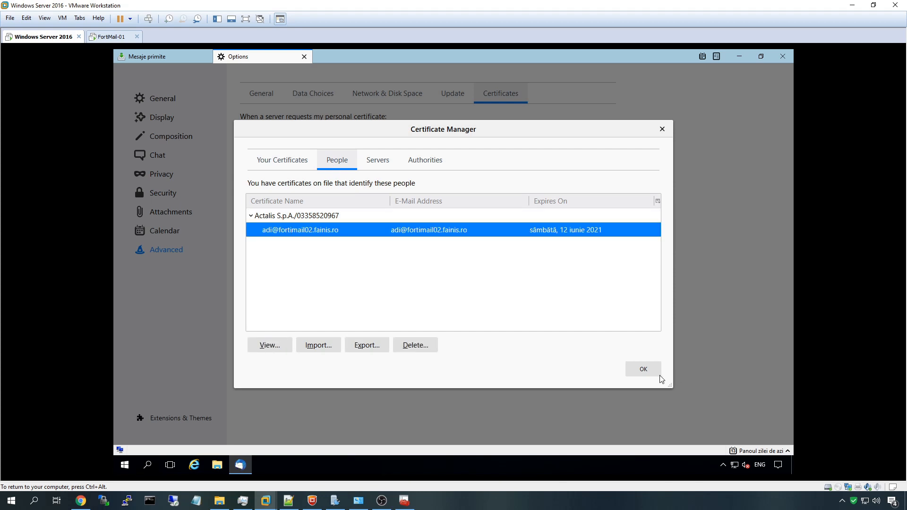
click(641, 369)
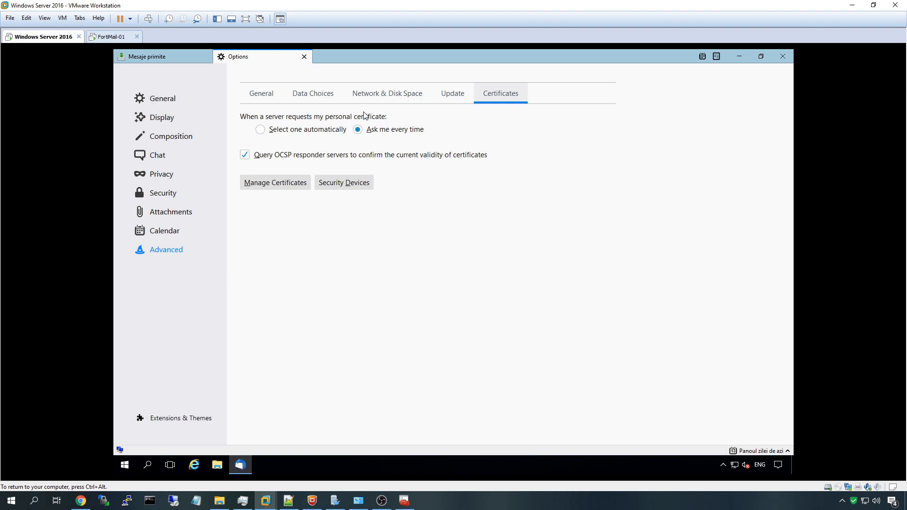
click(304, 56)
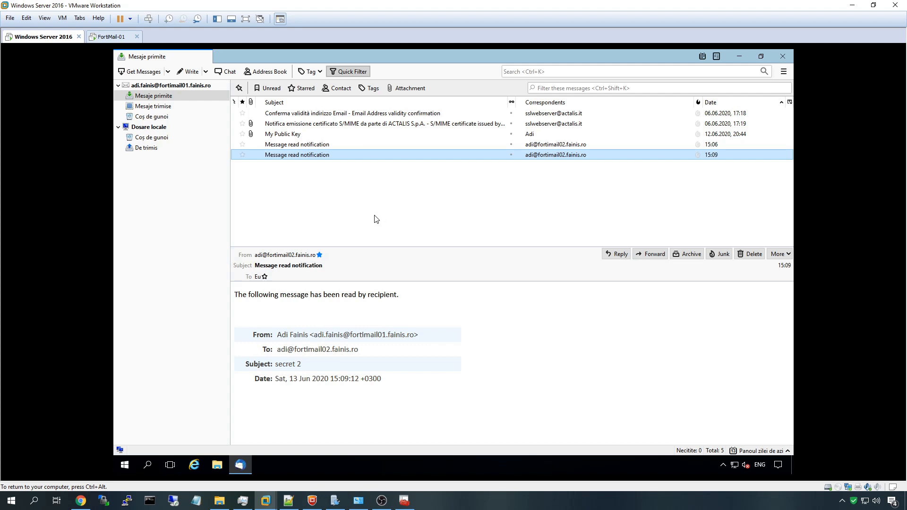
Open the CA Certificate list on the second FortiMail appliance
click(844, 8)
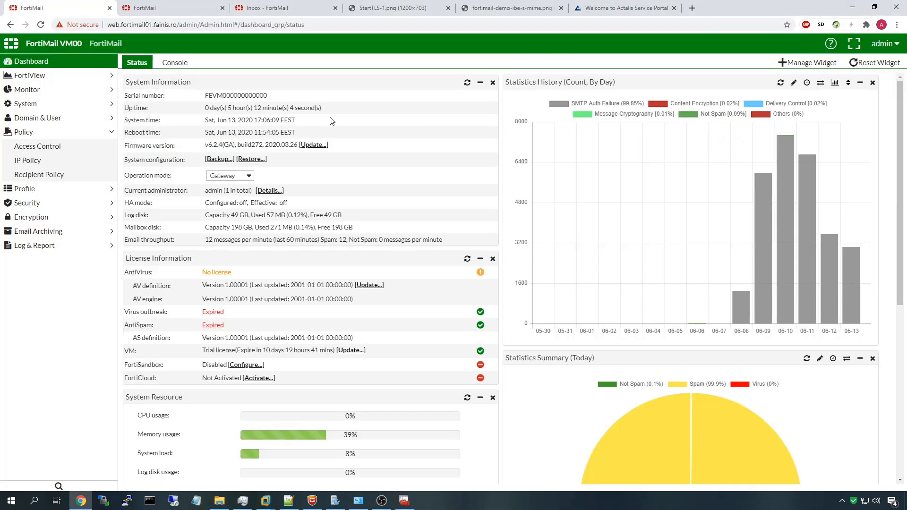
click(142, 8)
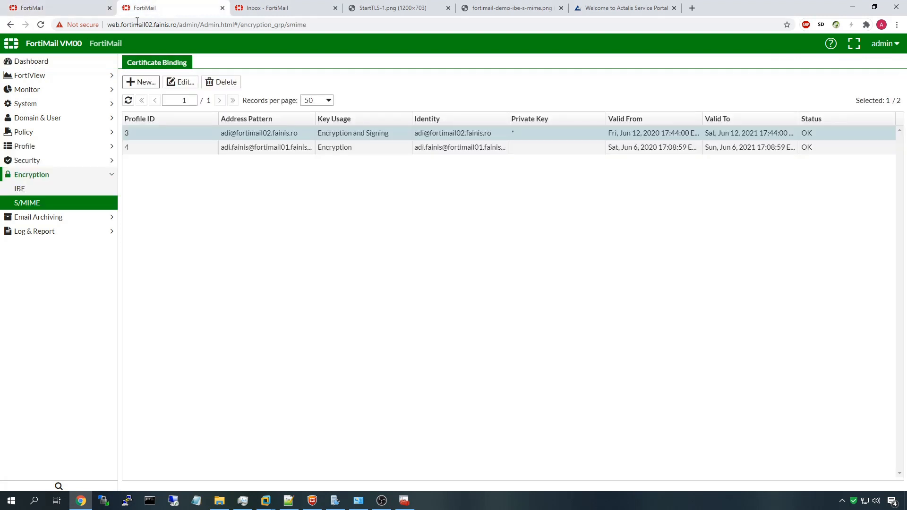
click(66, 105)
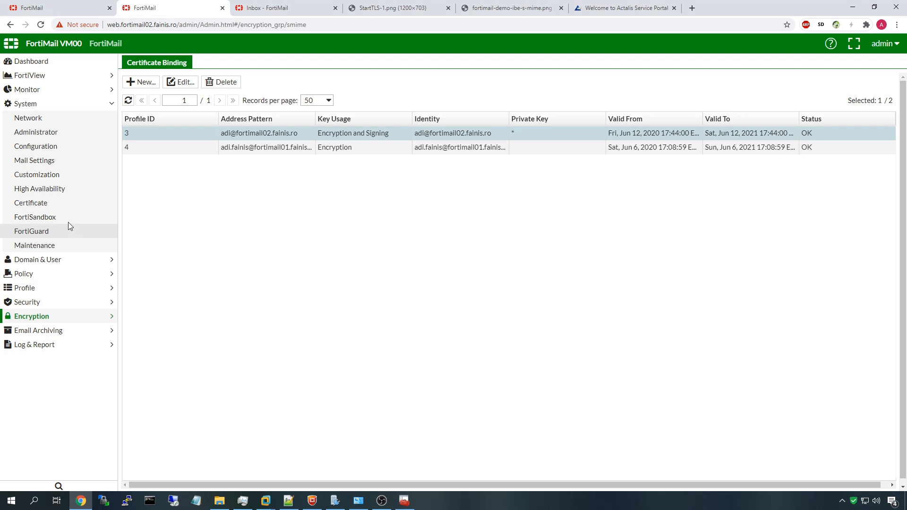
click(72, 203)
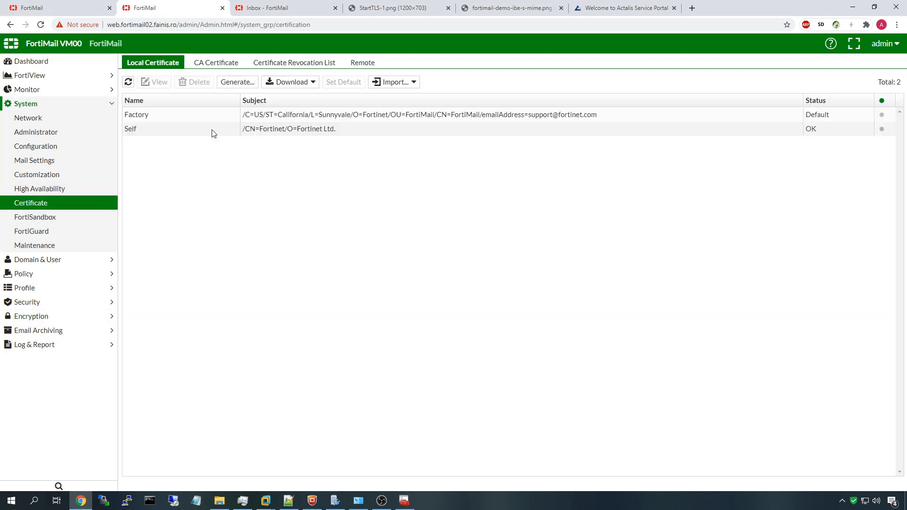
click(203, 66)
Inspect the ActalisCA certificate's details without changes, then switch to the Windows certificates console
click(155, 115)
double_click(155, 114)
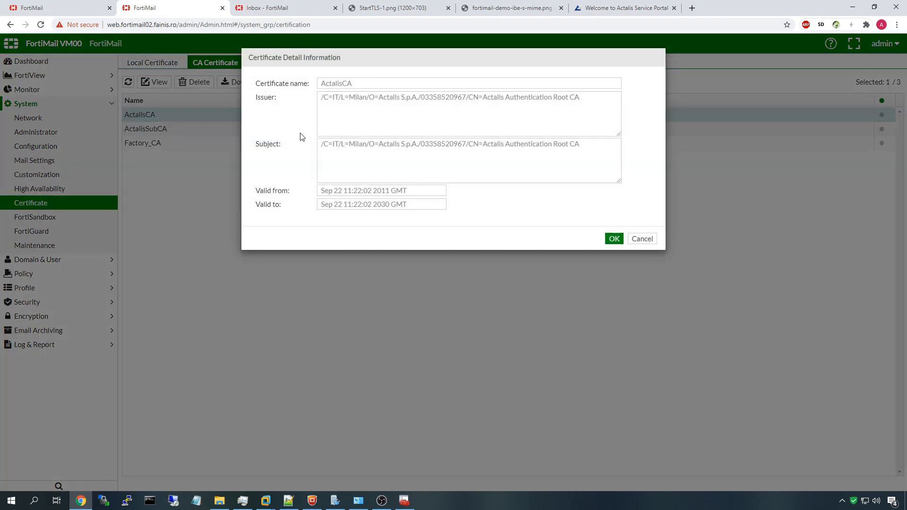
click(640, 239)
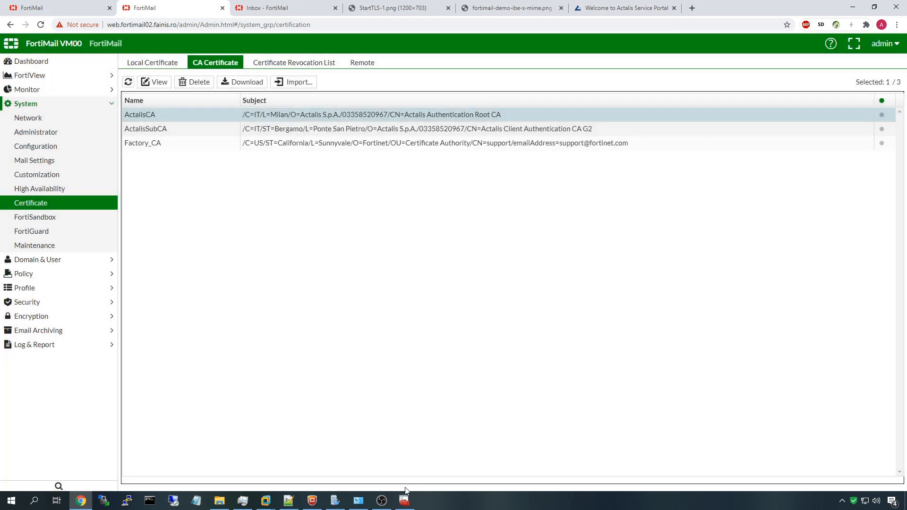
click(403, 500)
View the personal certificate's chain and the Actalis Authentication Root CA certificate's details
right_click(213, 82)
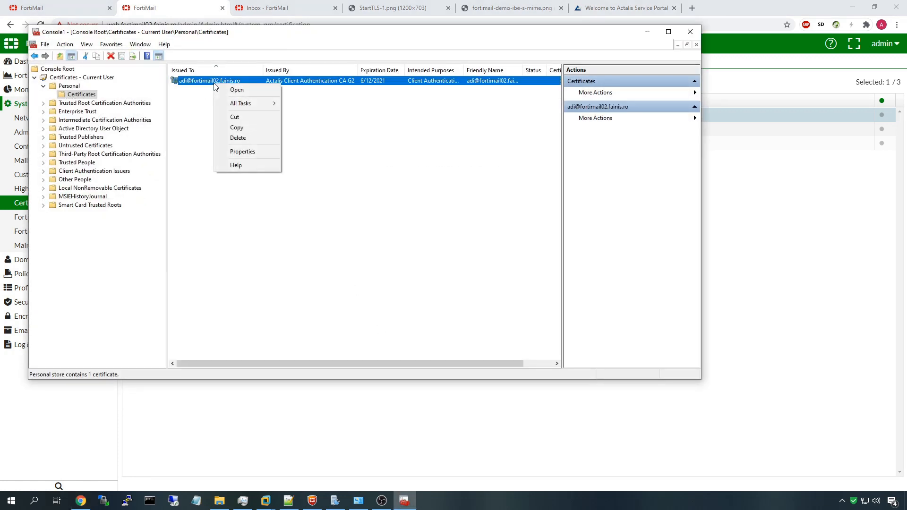
double_click(198, 80)
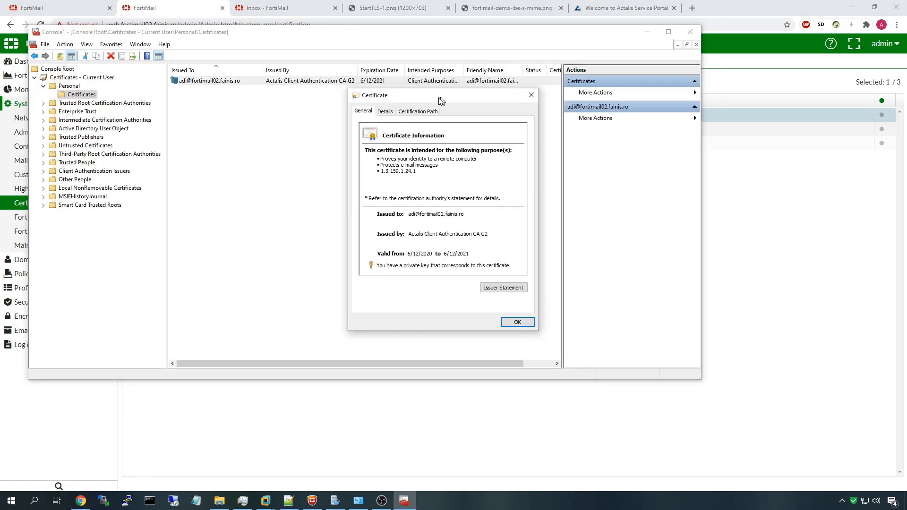
click(404, 112)
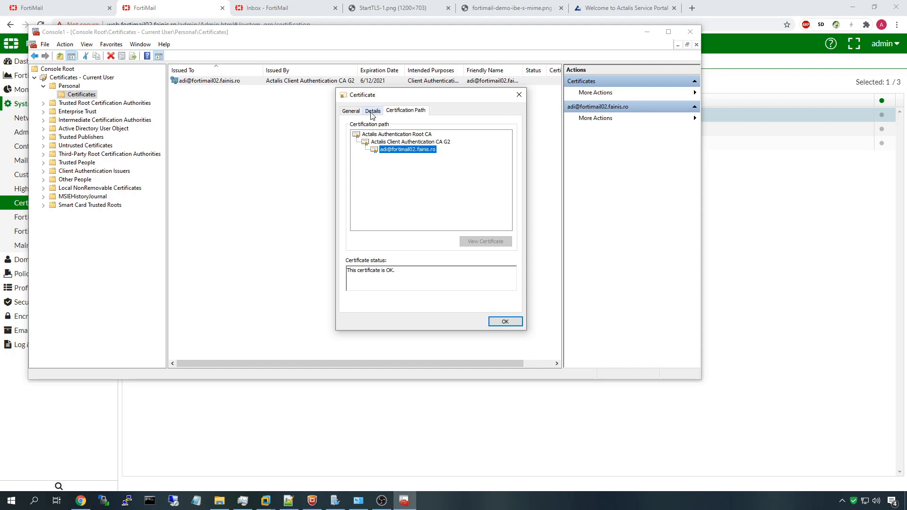
click(485, 241)
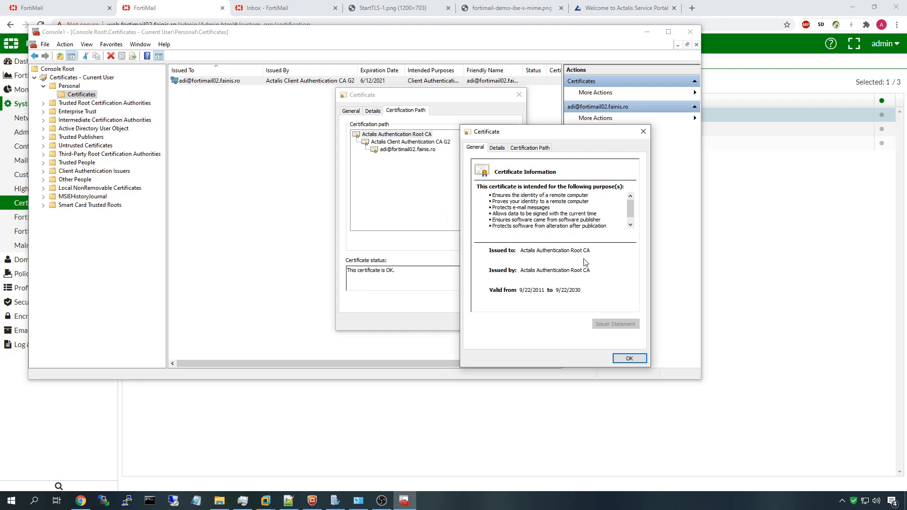
click(537, 150)
click(497, 148)
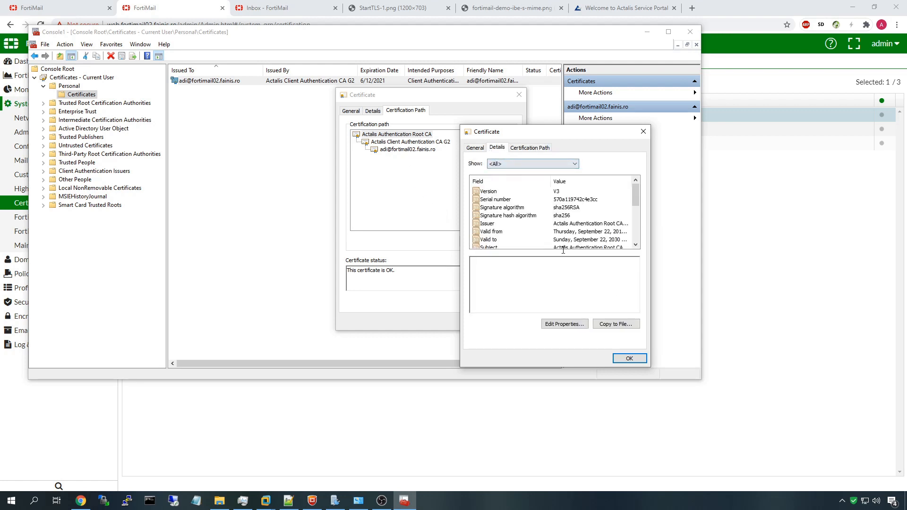
Start exporting the root certificate to a file, then cancel the export
click(614, 326)
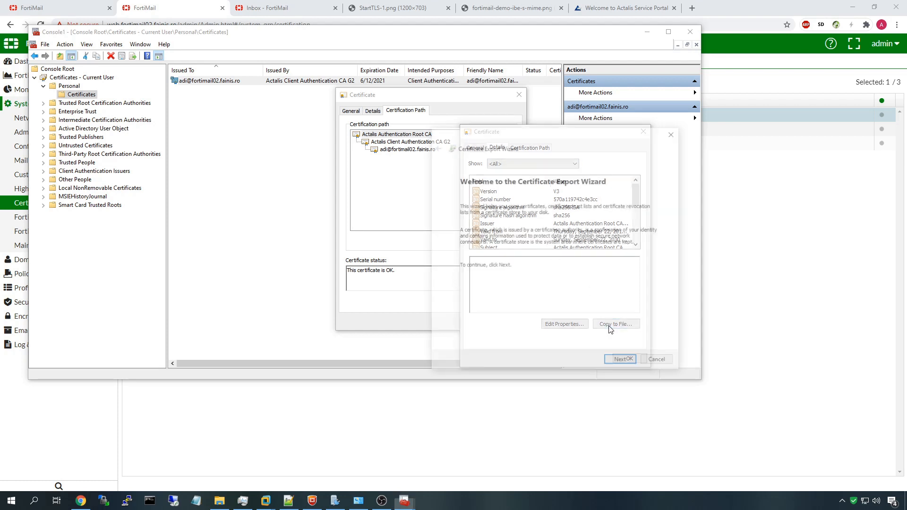
click(622, 366)
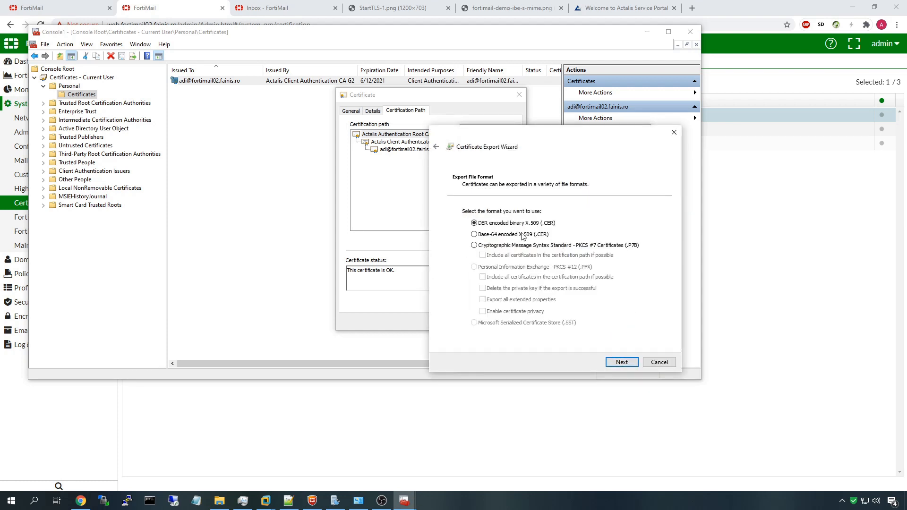
click(625, 362)
click(665, 364)
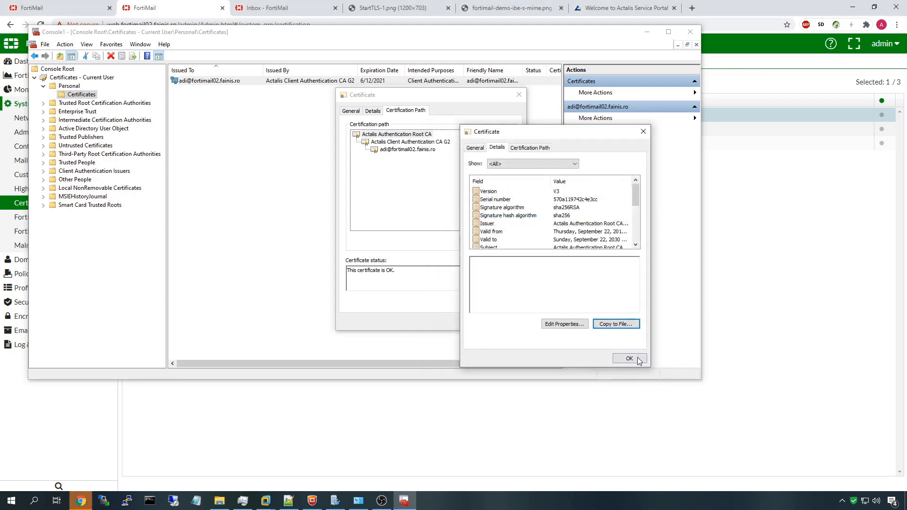
click(635, 354)
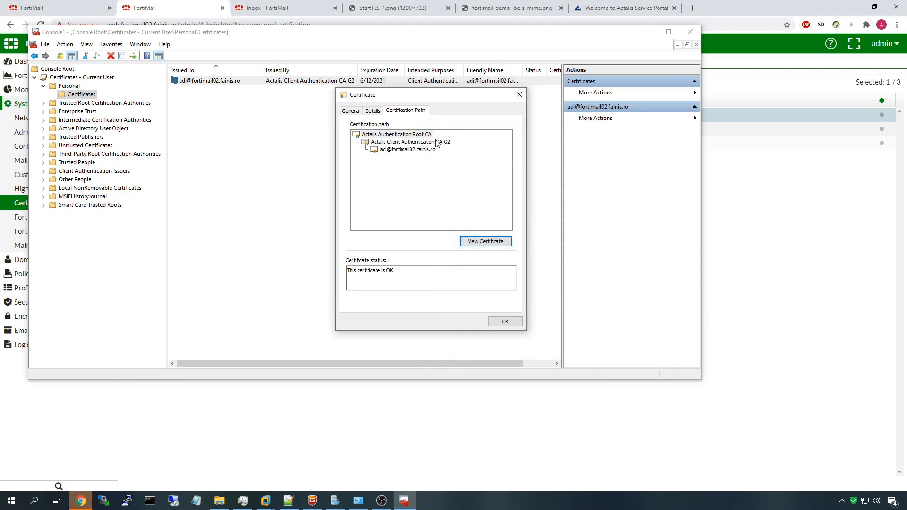
Close the certificate properties and refresh FortiMail's CA certificate list
click(401, 142)
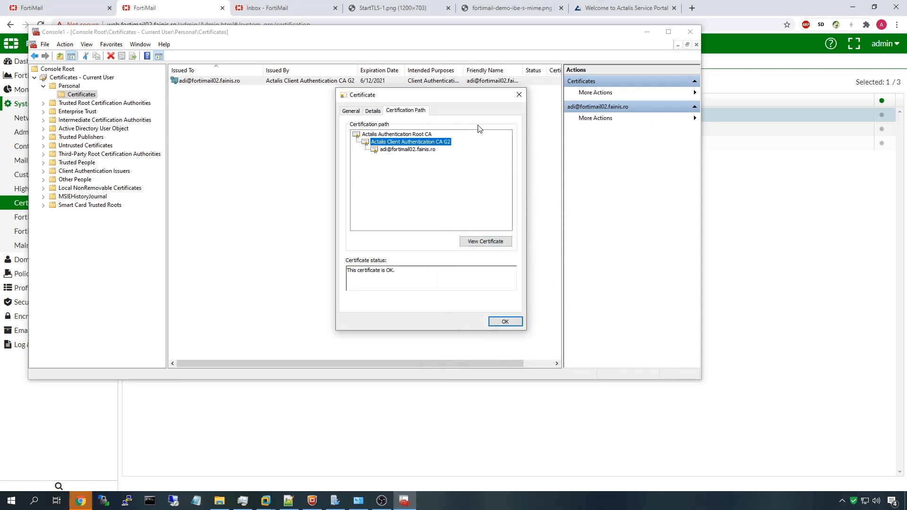
click(518, 95)
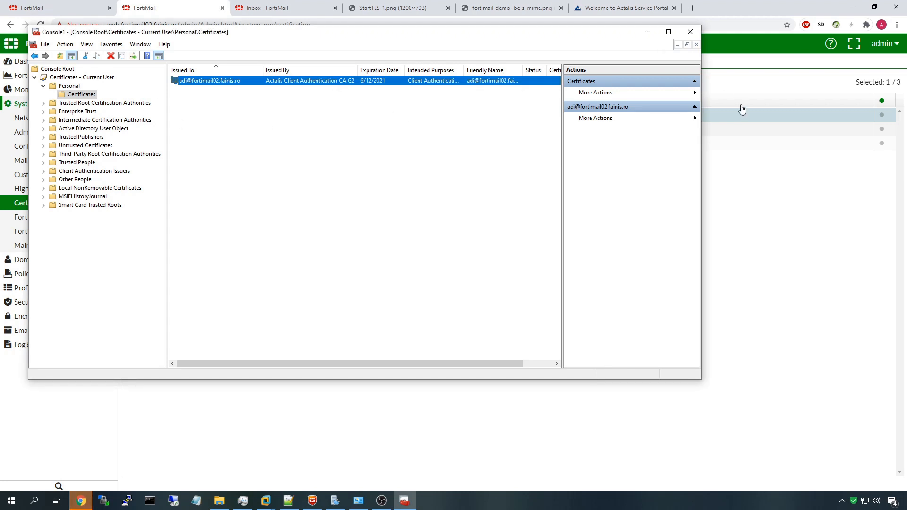
click(726, 95)
click(128, 81)
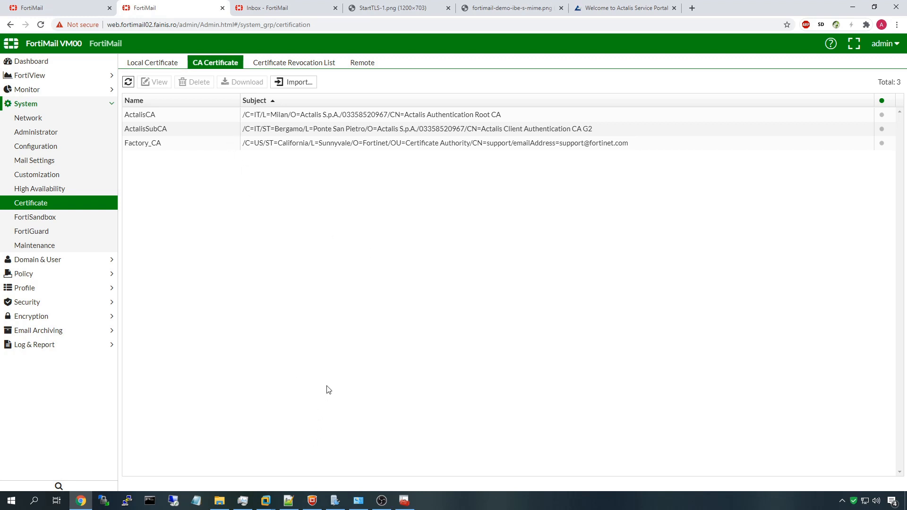
In the Windows Server VM, start a message to the second domain's user with subject 's/mime'
click(267, 500)
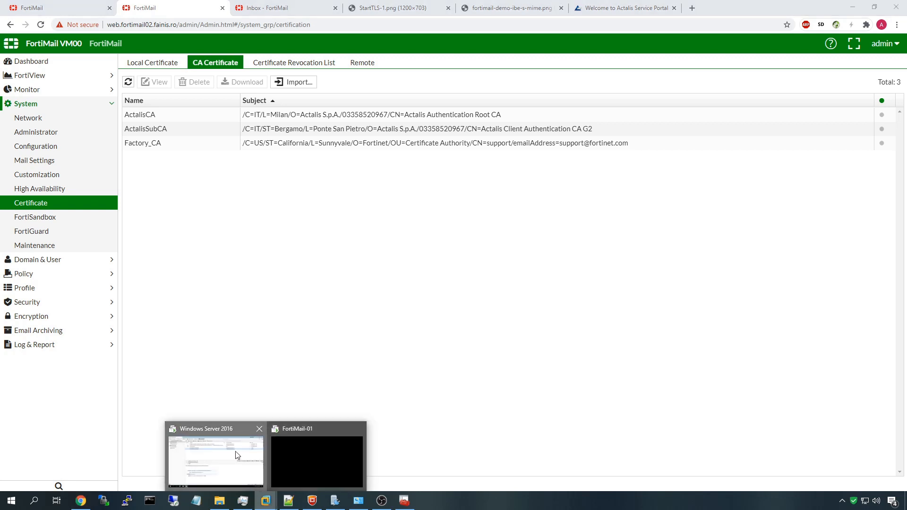
click(238, 456)
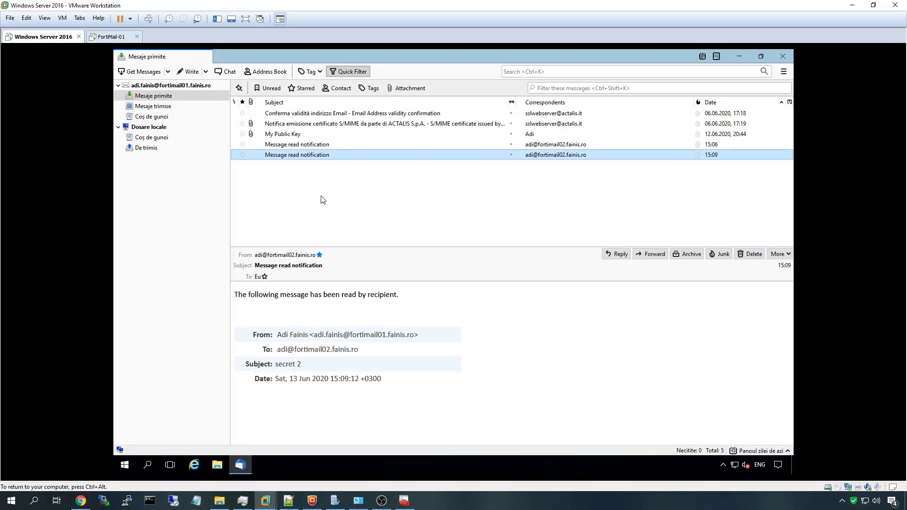
click(188, 72)
click(360, 189)
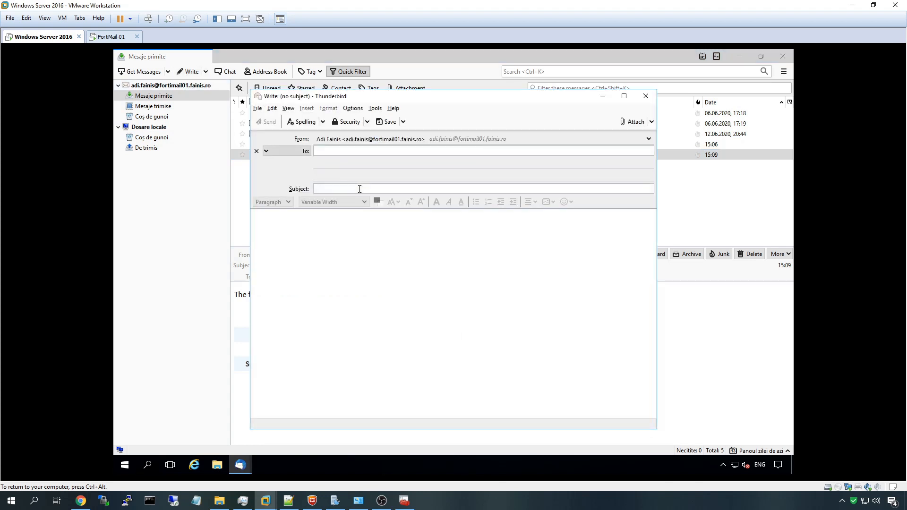
text(adi)
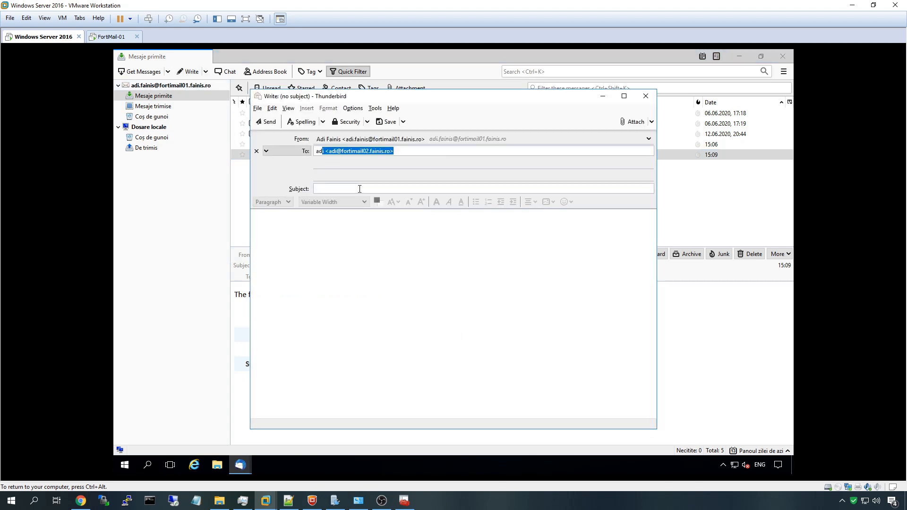
click(360, 189)
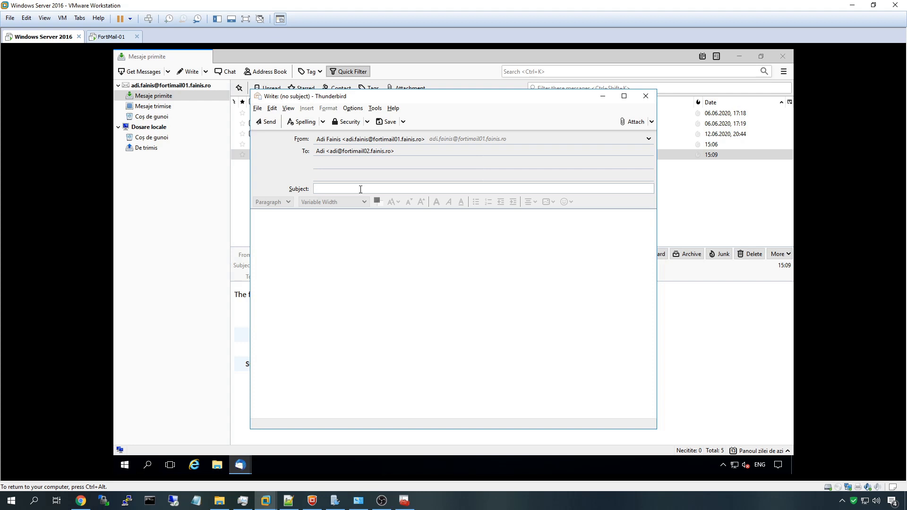
text(s/mime)
key(Tab)
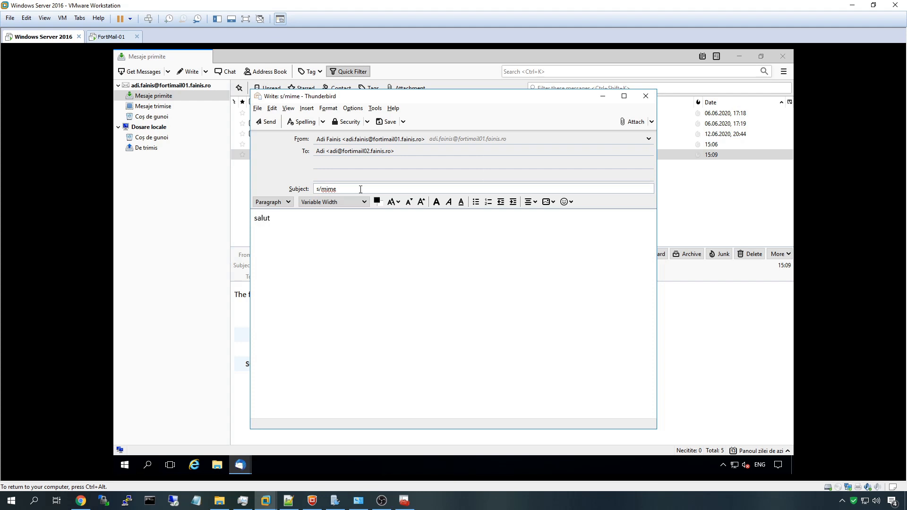
Turn on encryption and digital signing for the draft, then minimise the virtual machine
click(367, 126)
click(369, 134)
click(366, 125)
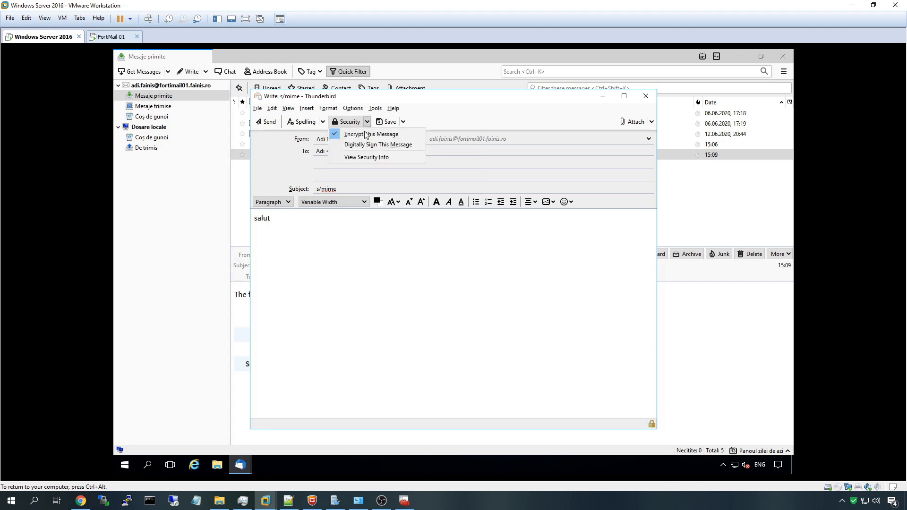
click(373, 145)
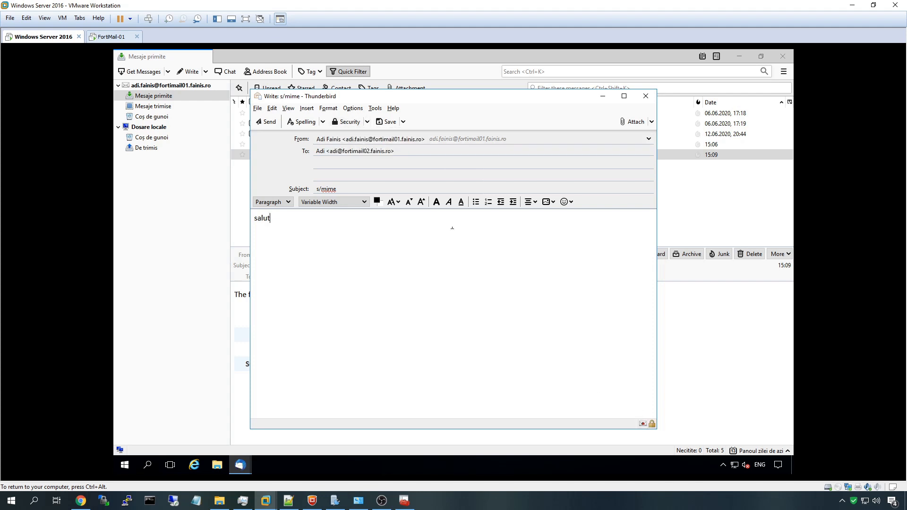
click(367, 125)
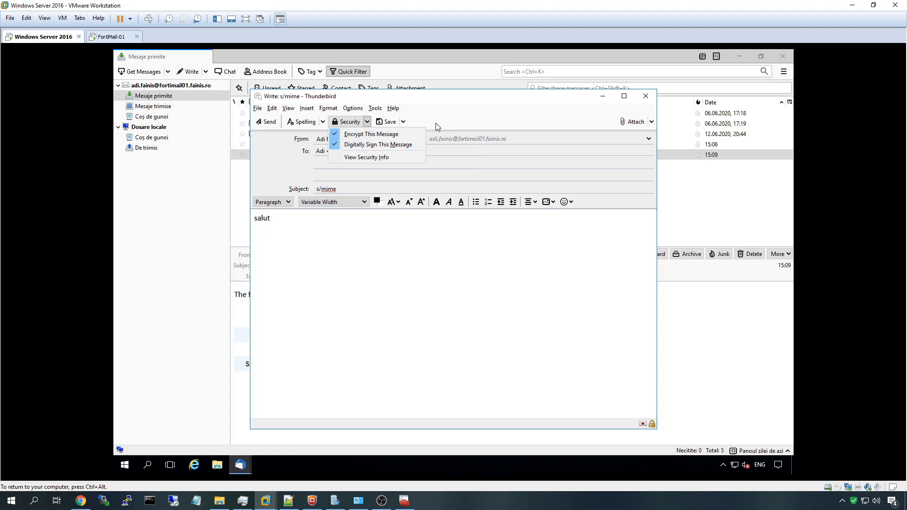
click(340, 255)
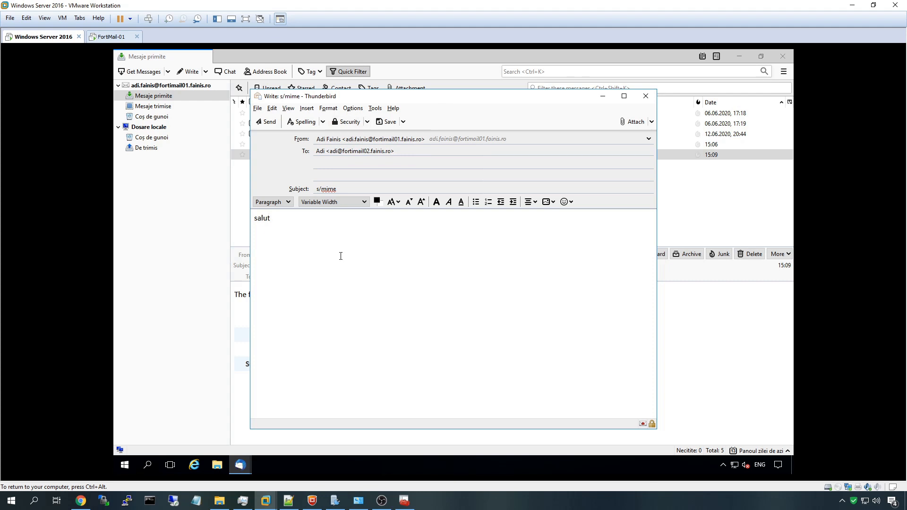
click(850, 5)
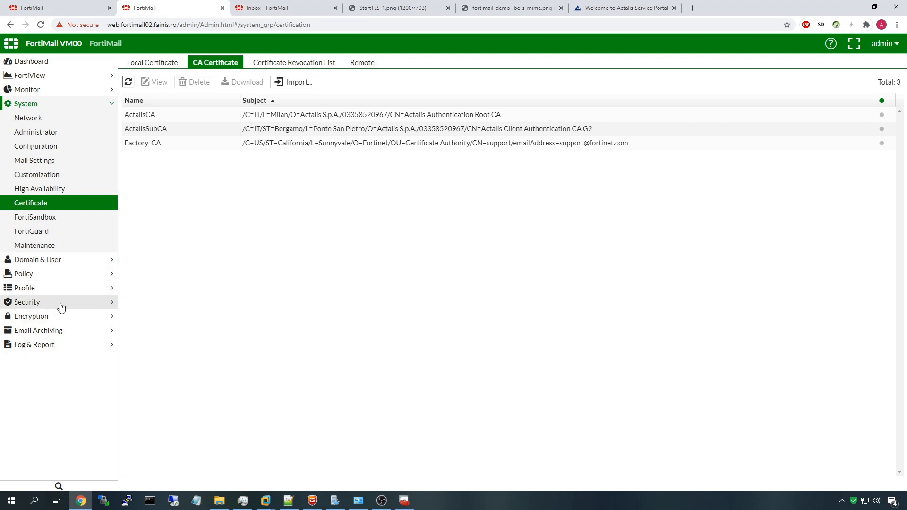
Open the S/MIME certificate bindings and examine binding 3's address pattern and details
click(61, 318)
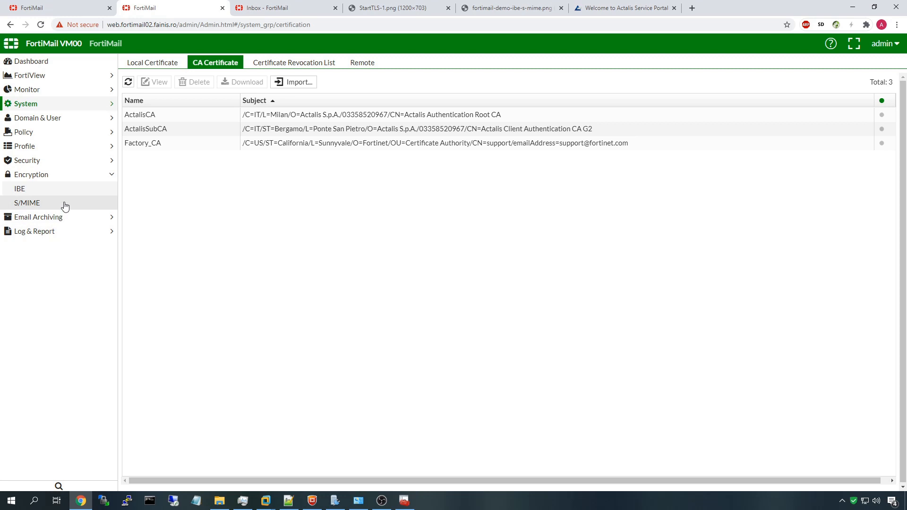
click(65, 203)
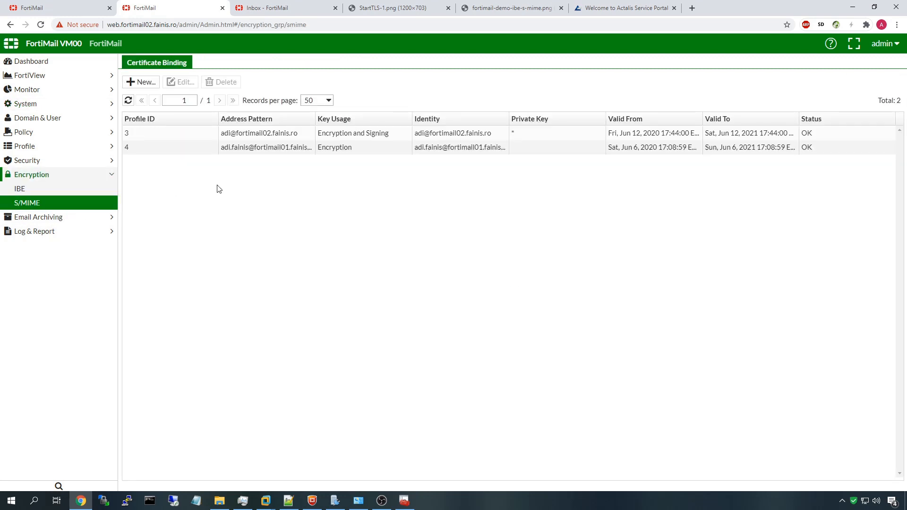
drag(219, 134, 306, 136)
click(234, 72)
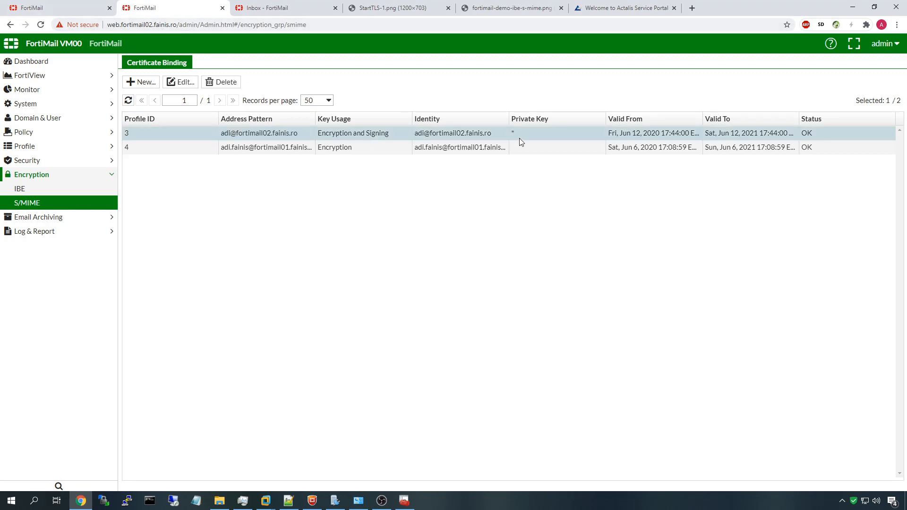
drag(811, 135, 206, 141)
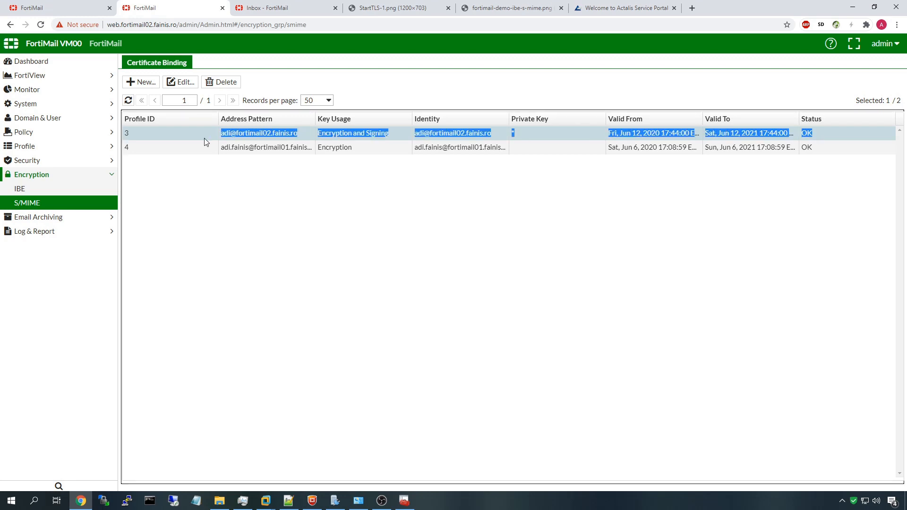
click(523, 136)
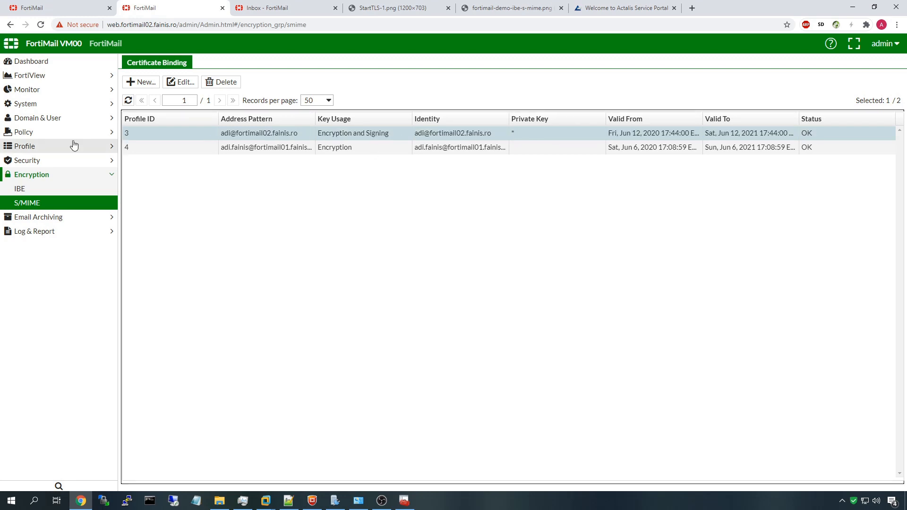
Examine binding 4's address pattern, then open the Access Control policies
click(223, 147)
drag(221, 134, 272, 134)
click(232, 149)
drag(221, 148, 303, 150)
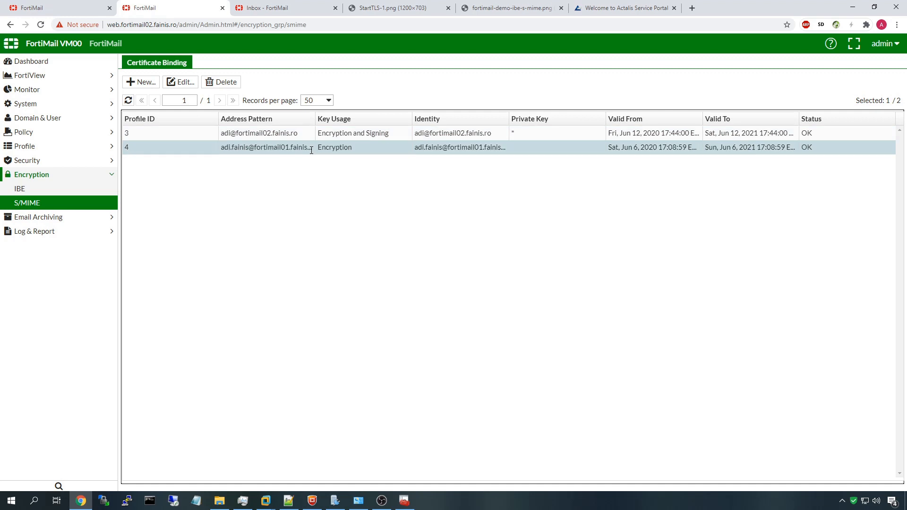
click(82, 135)
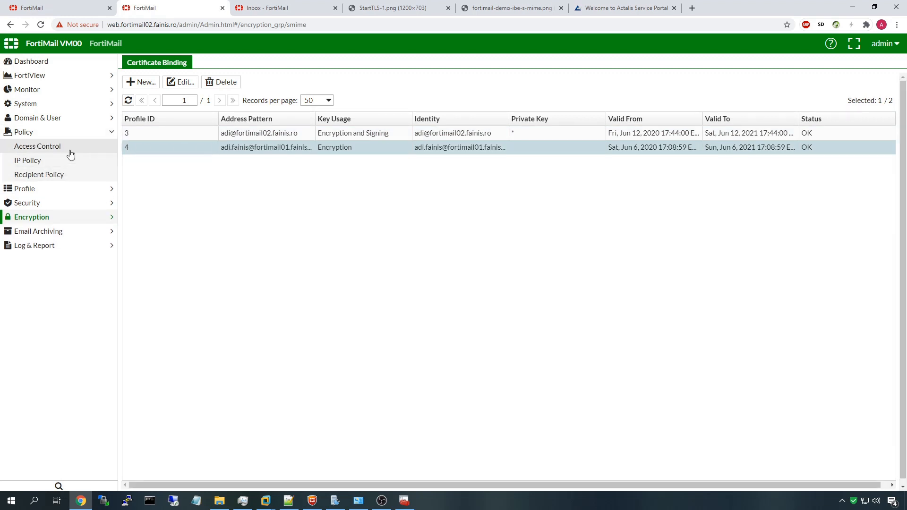
click(71, 152)
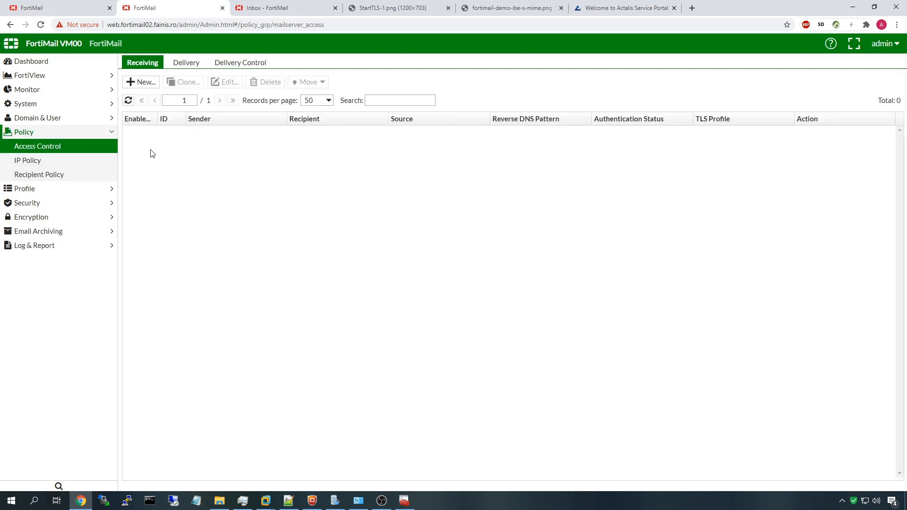
Open delivery rule 3 and check its encryption profile selection
click(189, 64)
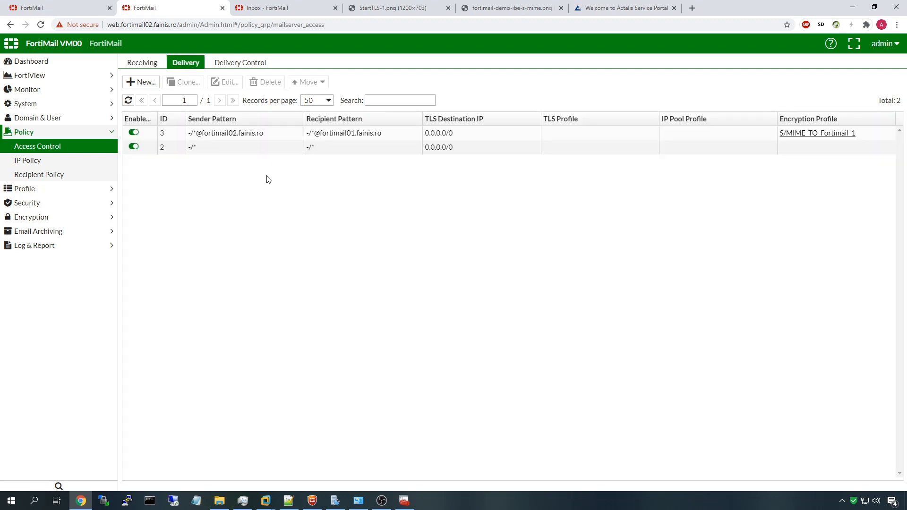
double_click(315, 136)
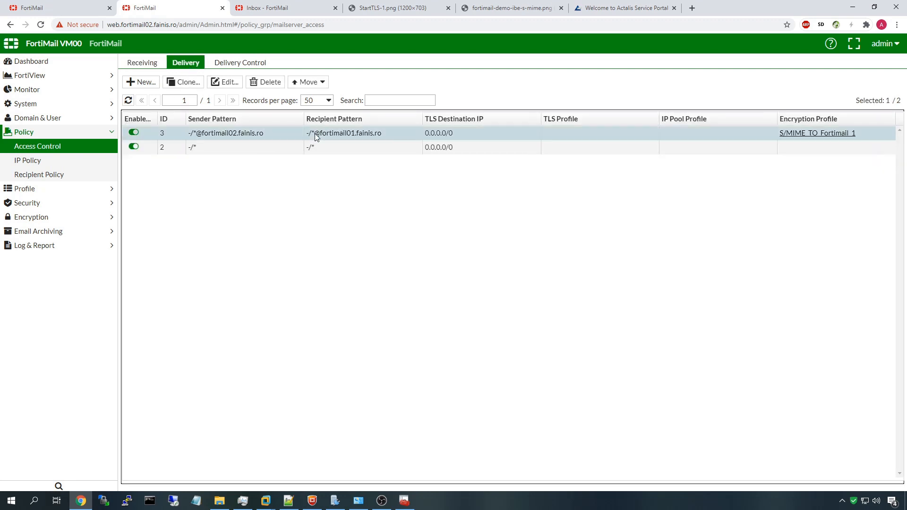
drag(257, 191, 320, 197)
click(322, 197)
click(437, 194)
click(435, 193)
Confirm the S/MIME_TO_Fortimail_1 profile keeps Encrypt and Sign, closing everything unchanged
click(525, 191)
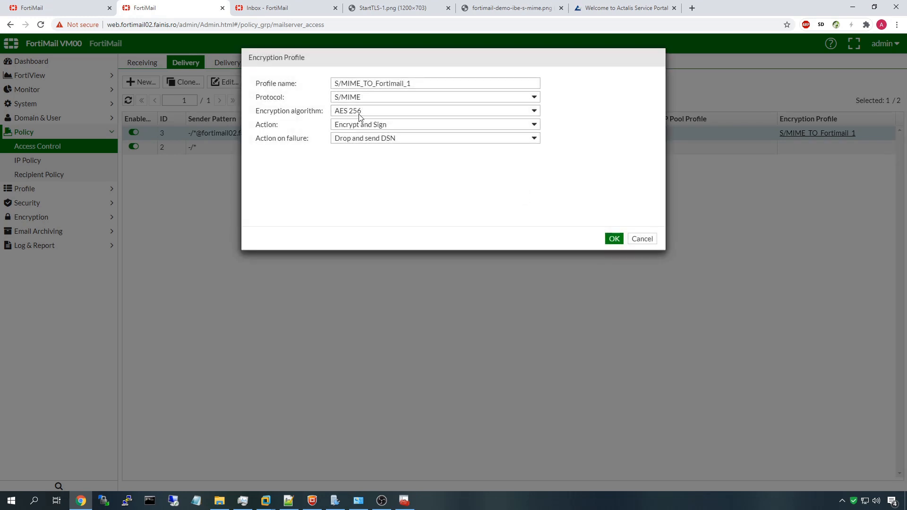
click(395, 127)
click(396, 127)
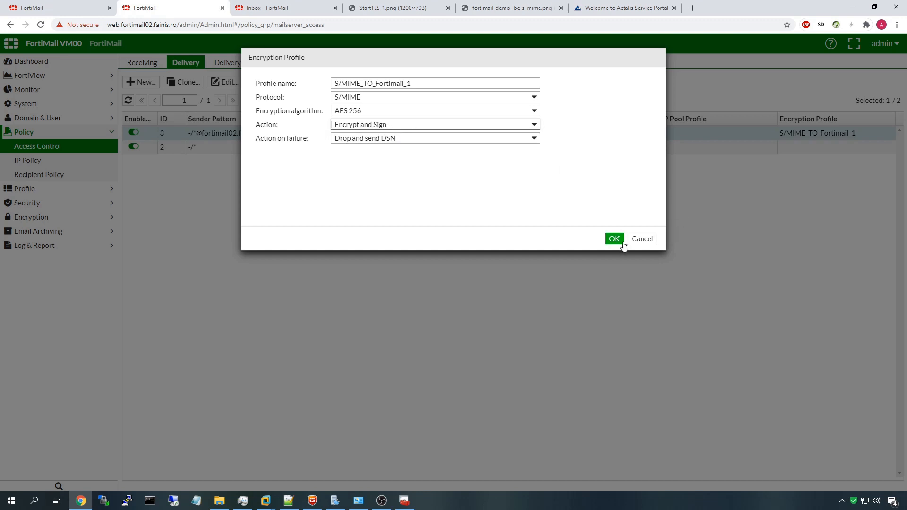
click(641, 239)
click(640, 239)
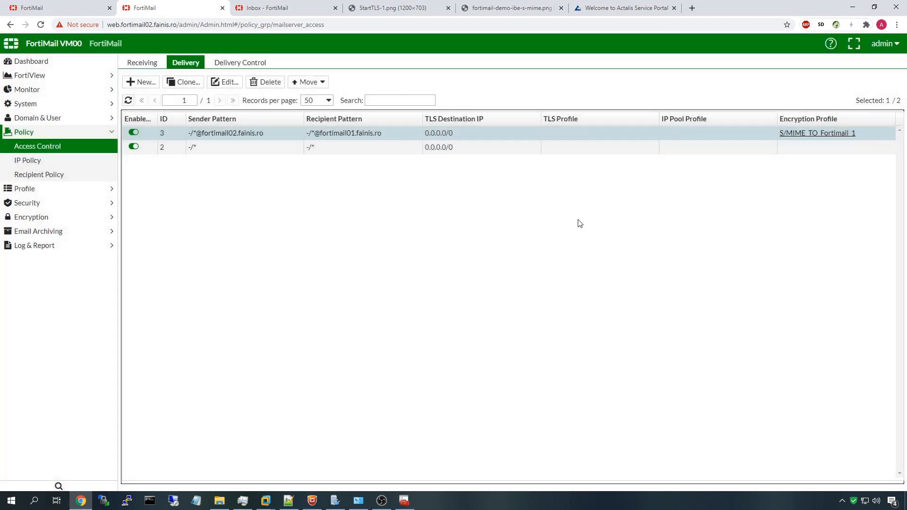
Return to the Windows Server VM and send the 's/mime' draft
mouse_move(268, 503)
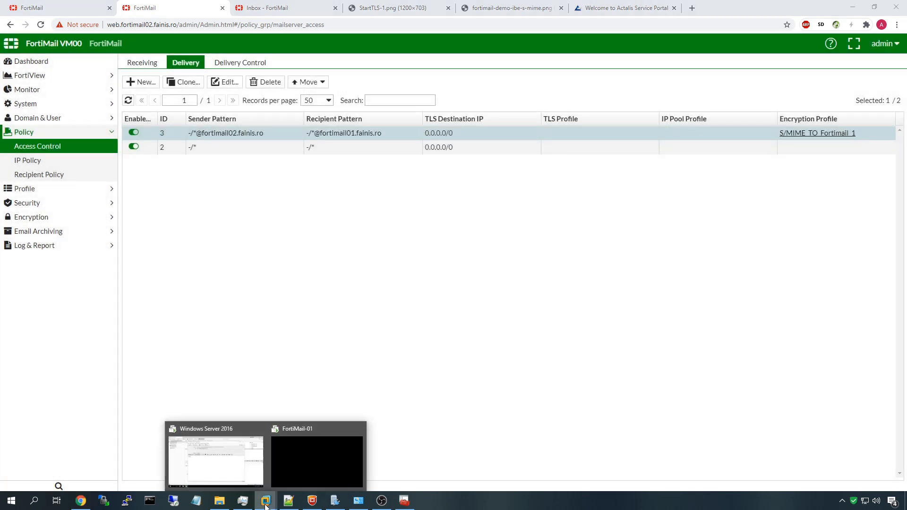
click(246, 466)
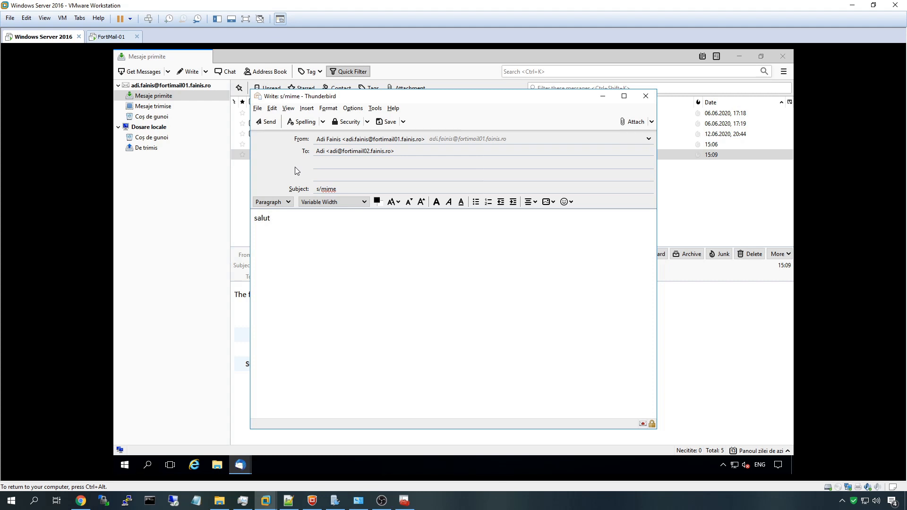
click(266, 123)
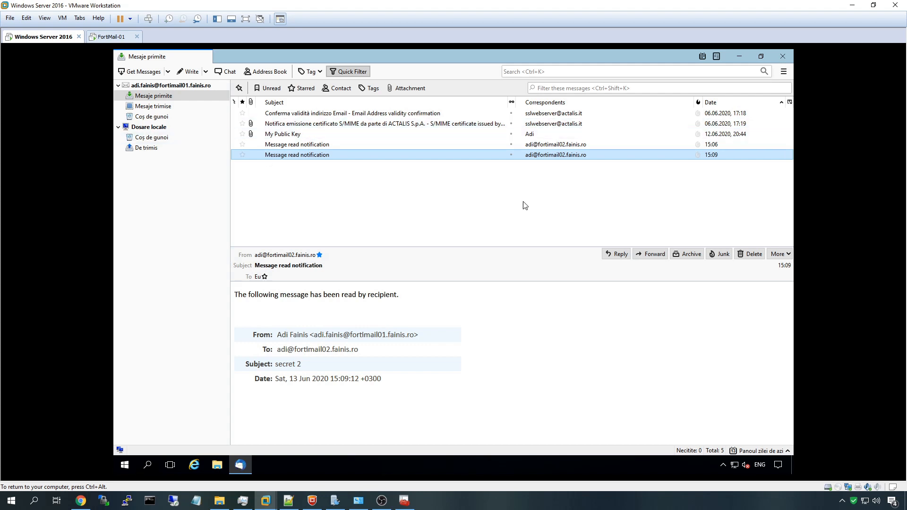
Refresh the webmail inbox and open the 's/mime' message showing its smime.p7s signature
click(852, 5)
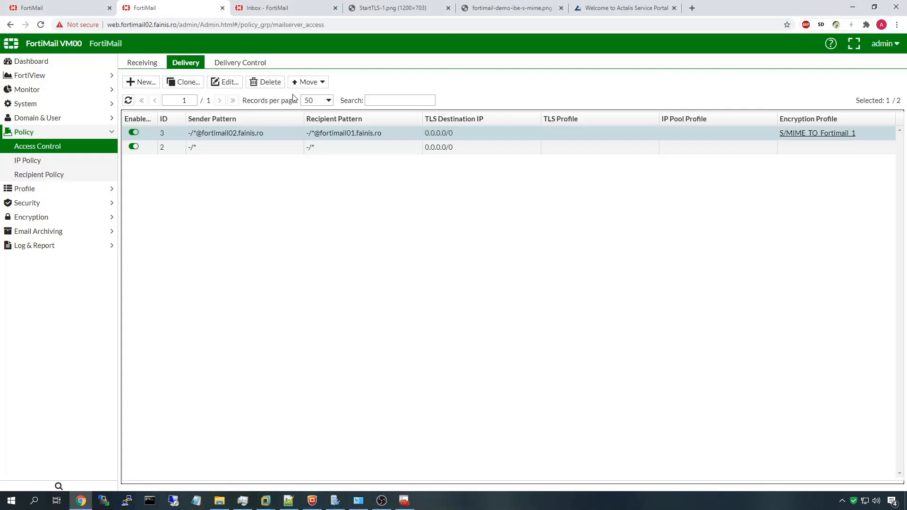
click(284, 8)
click(165, 69)
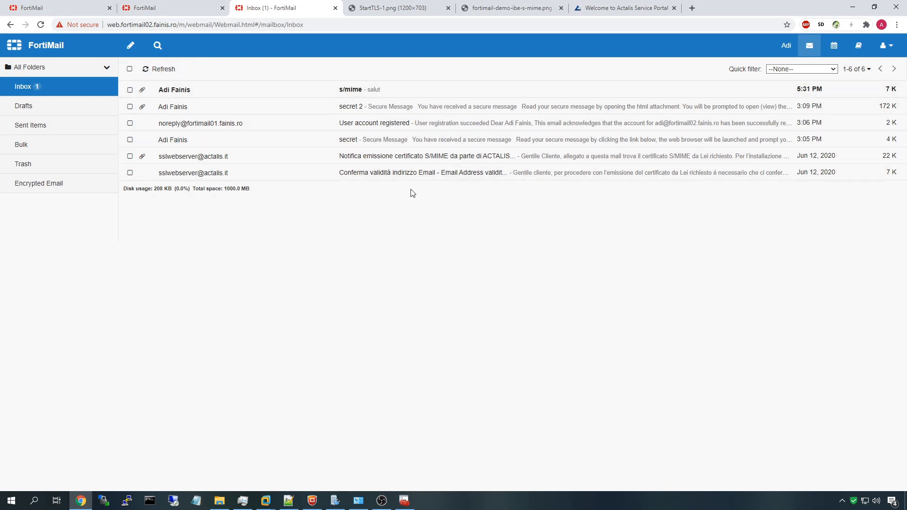
click(210, 90)
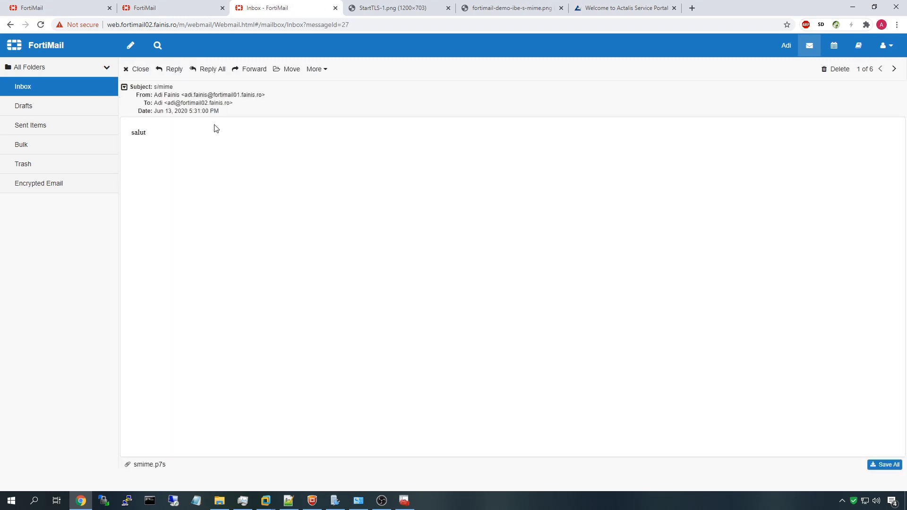
drag(174, 466, 149, 459)
click(182, 6)
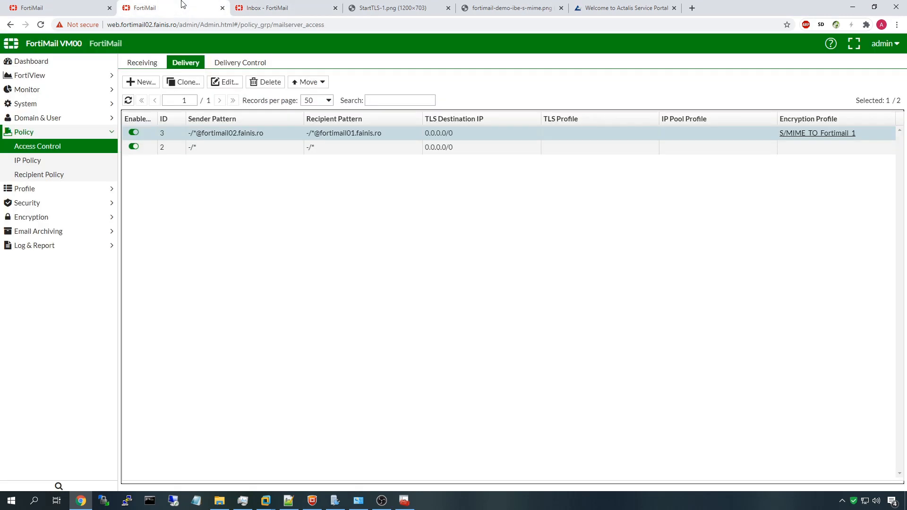
Find the Message Cryptography Decrypt log entry for the 's/mime' message
click(61, 91)
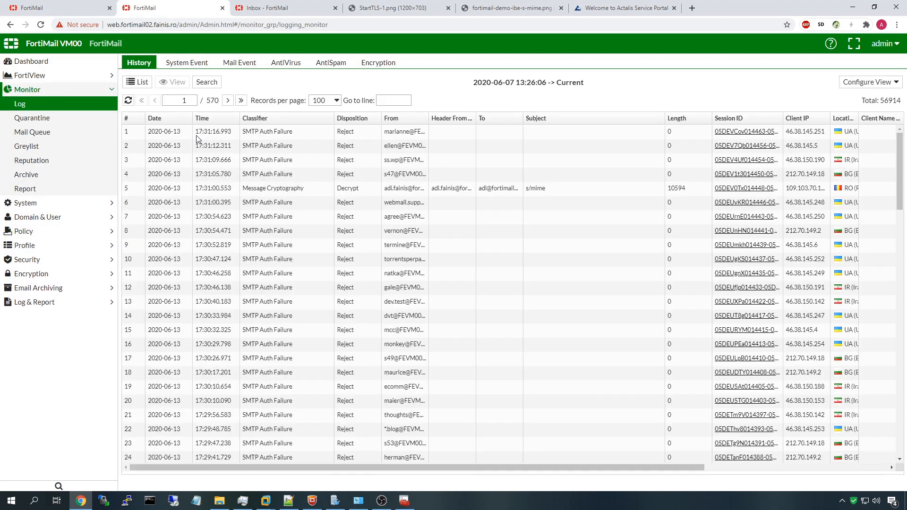
click(393, 193)
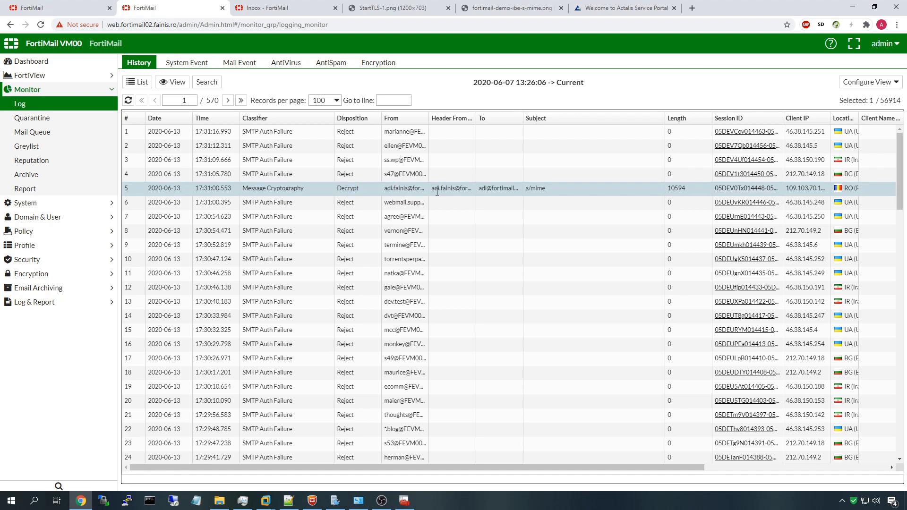
drag(479, 189, 520, 192)
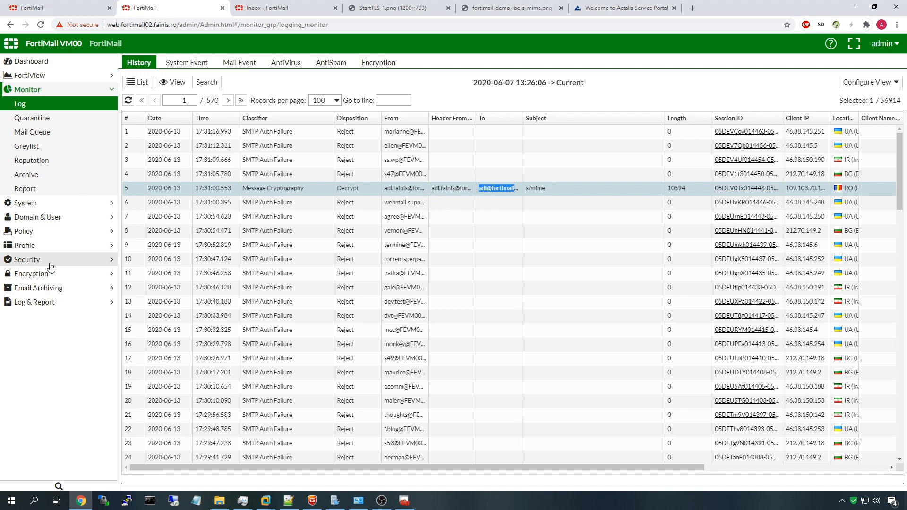
Recheck S/MIME certificate binding 3, then switch back to the webmail message
click(66, 277)
click(57, 203)
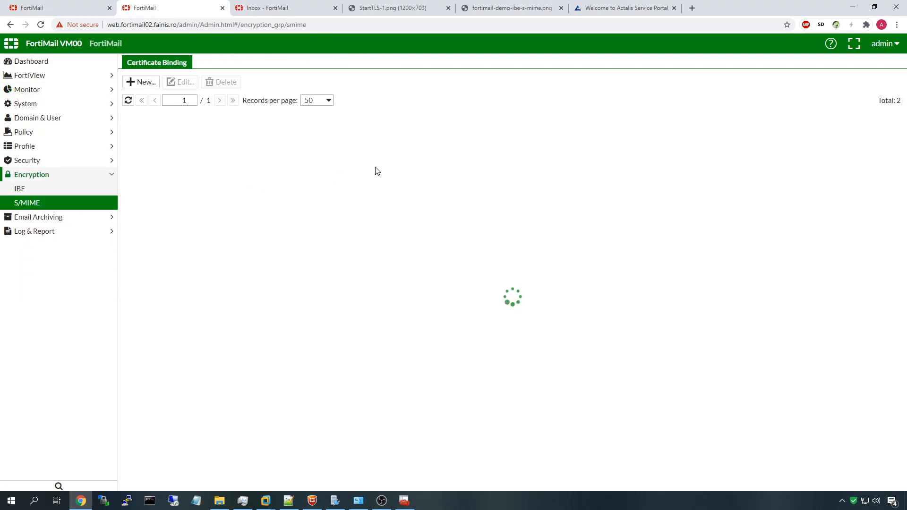
click(267, 133)
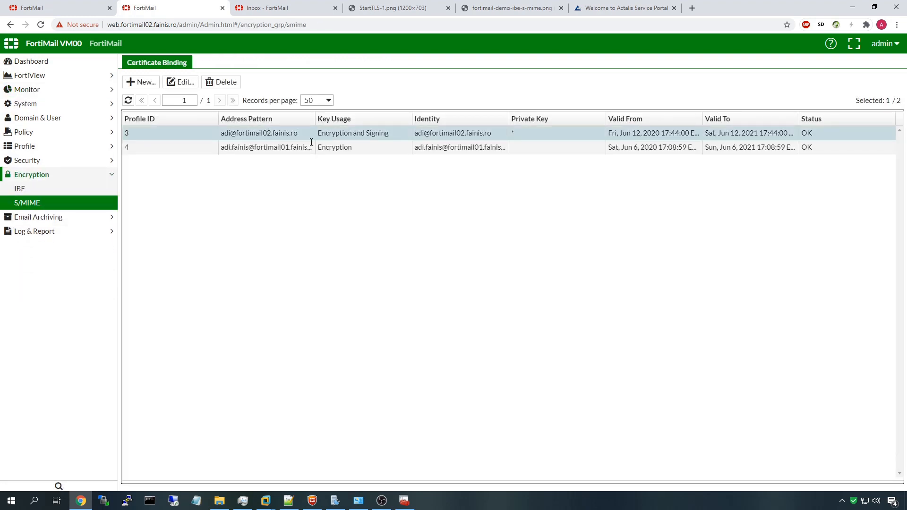
click(283, 7)
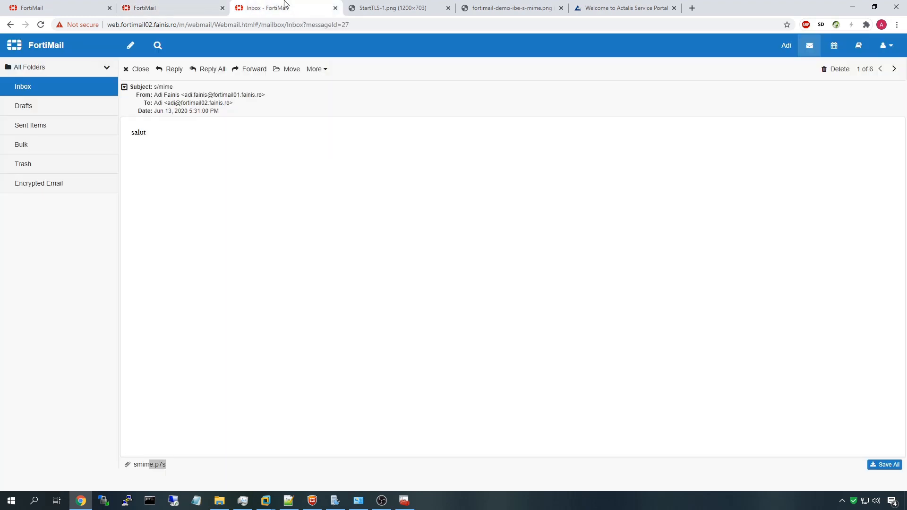
Send the 'Re: s/mime' reply from Webmail, then return to fortimail02's admin console
click(173, 69)
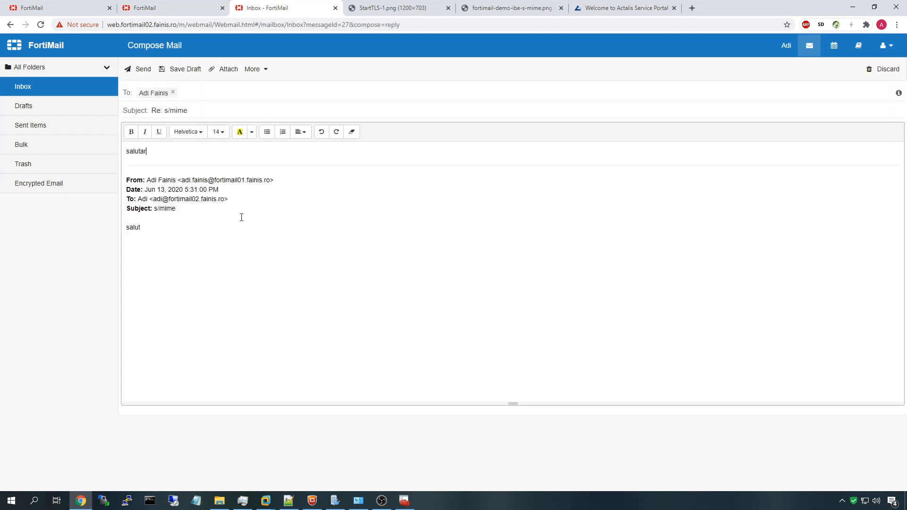
click(142, 70)
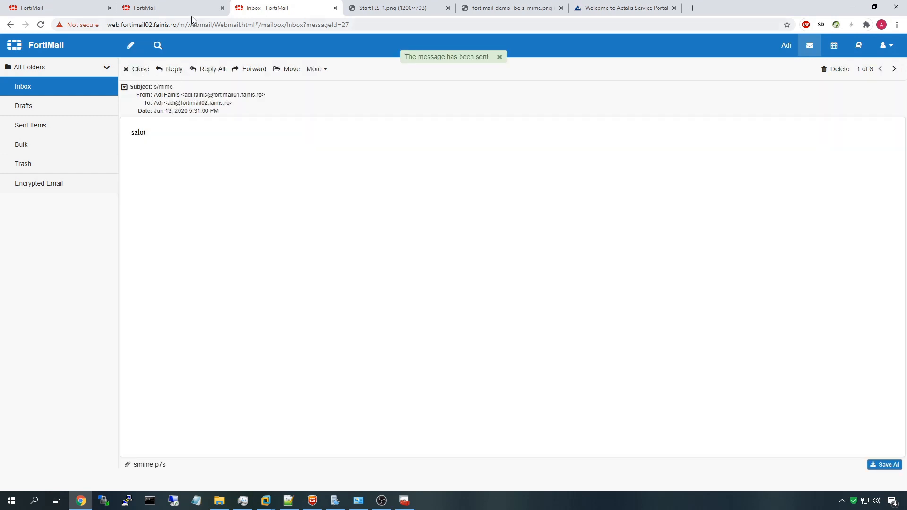
click(175, 8)
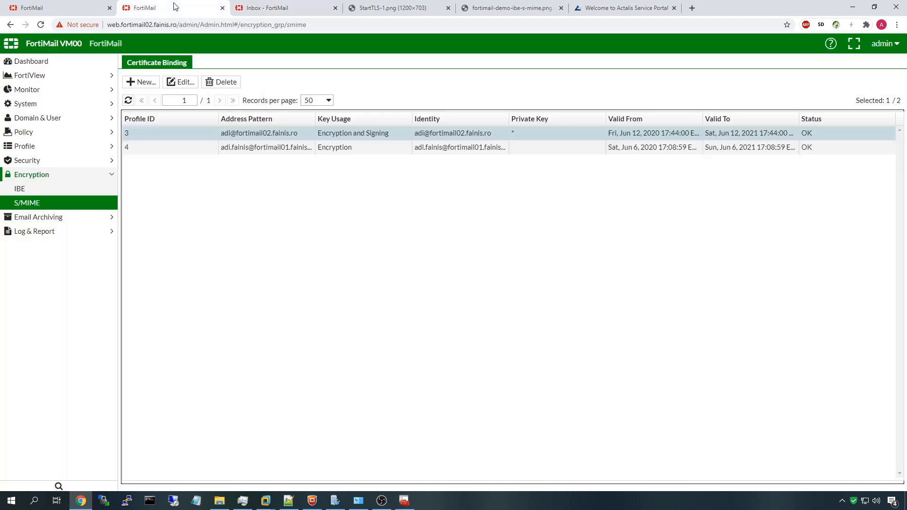
In Monitor > Log history, select the Delivery Control Encrypt;Sign entry, then bring up the Windows Server VM
click(61, 94)
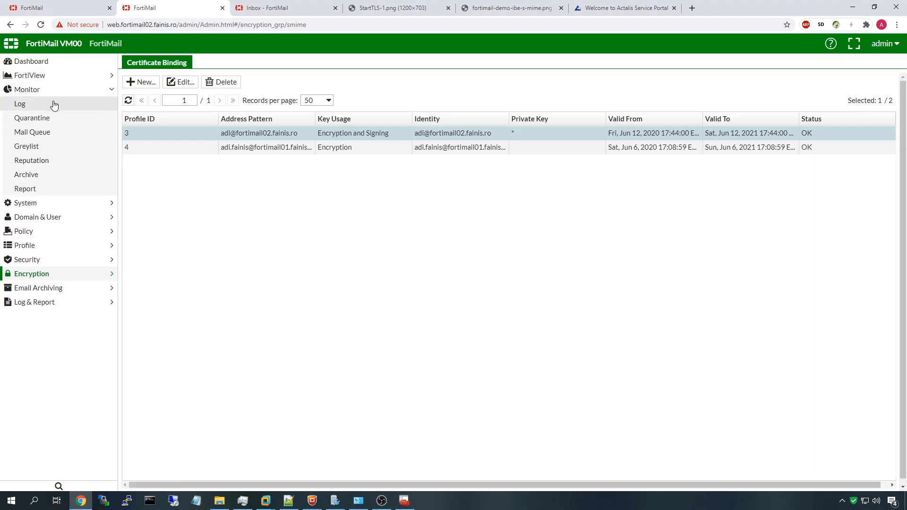
click(52, 105)
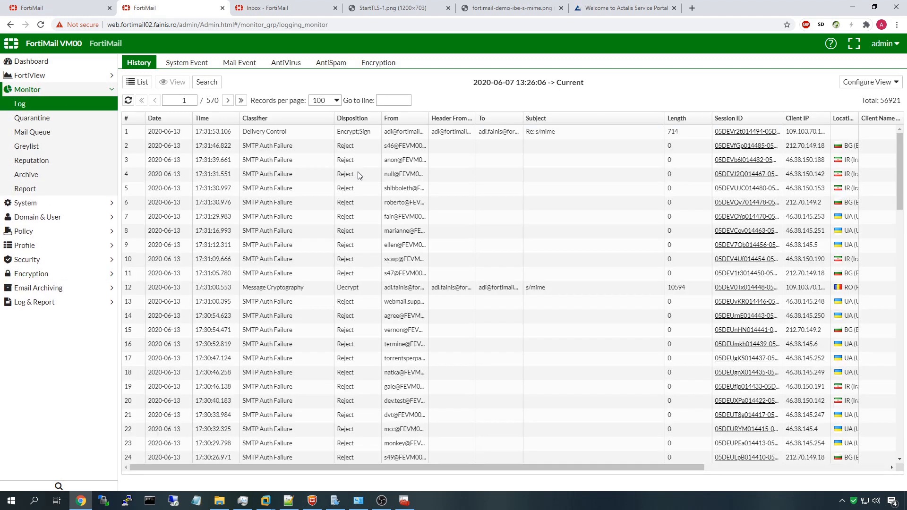
click(357, 134)
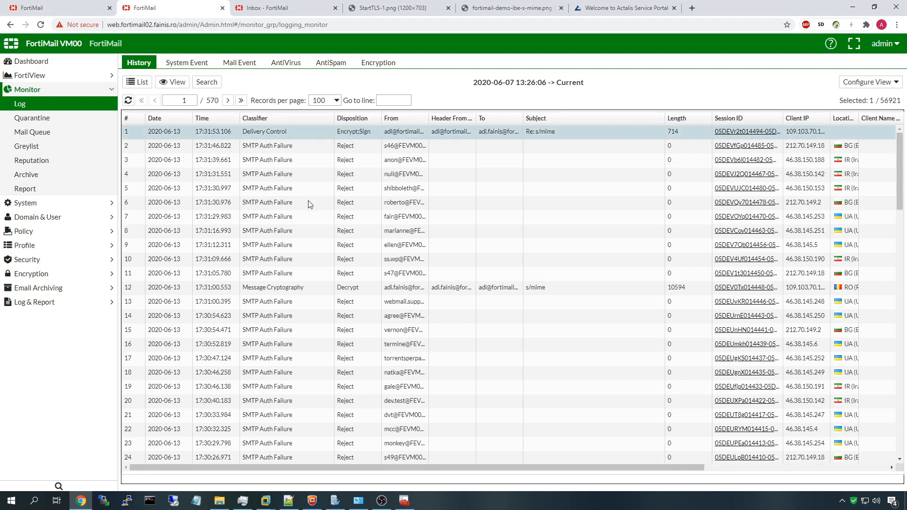
click(272, 499)
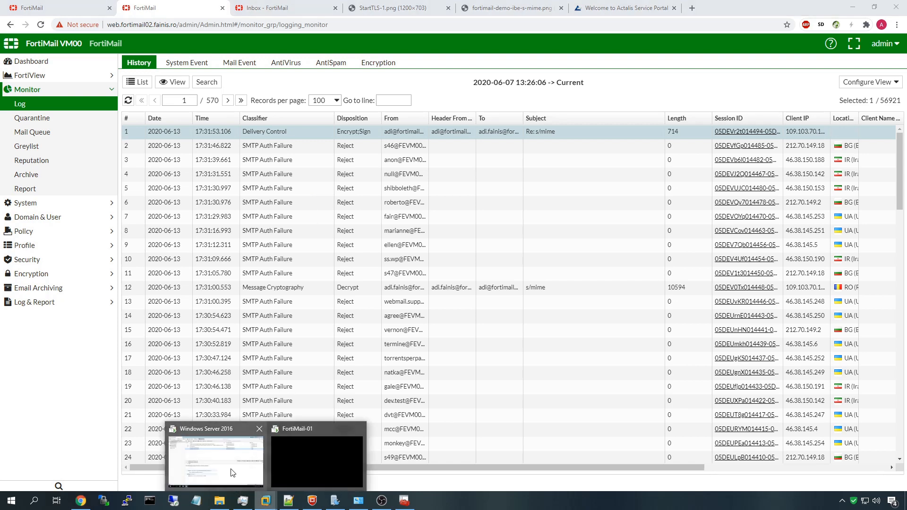
click(232, 473)
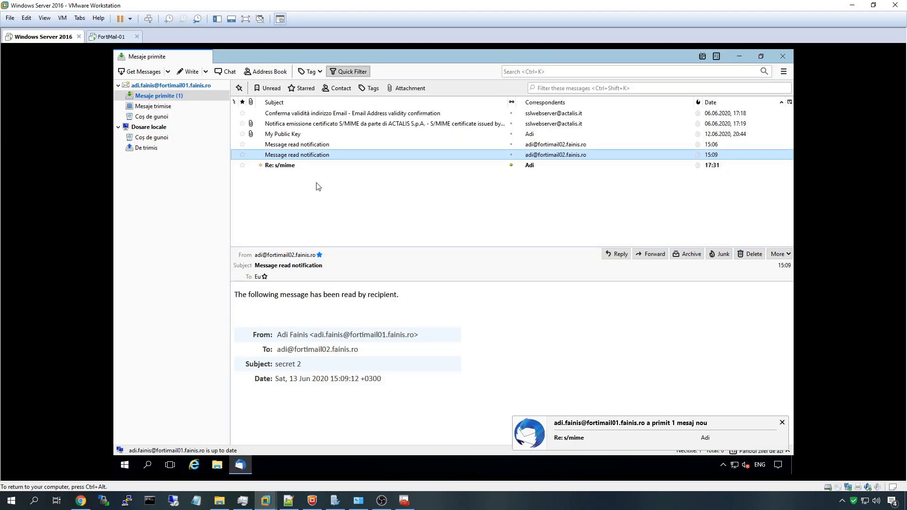
Verify the Re: s/mime reply's valid signature and encryption in Thunderbird, then return to fortimail01
click(285, 166)
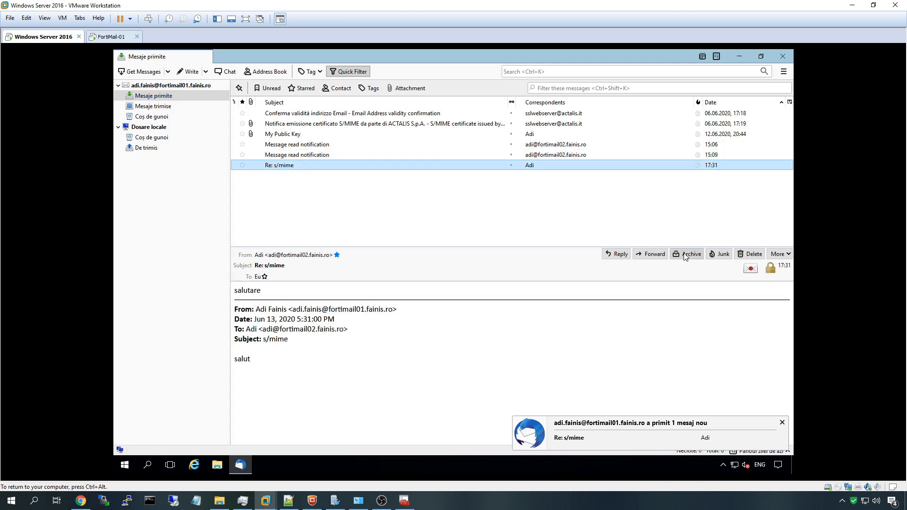
click(754, 271)
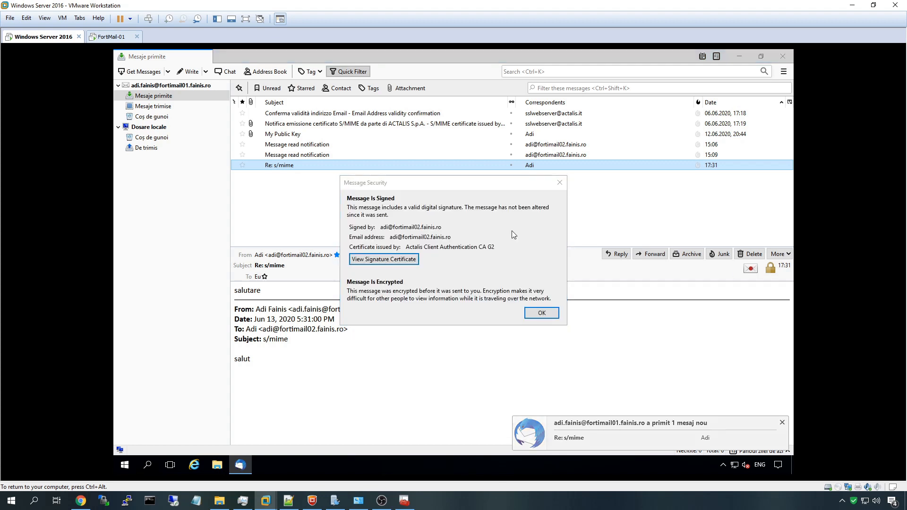
click(555, 314)
click(770, 270)
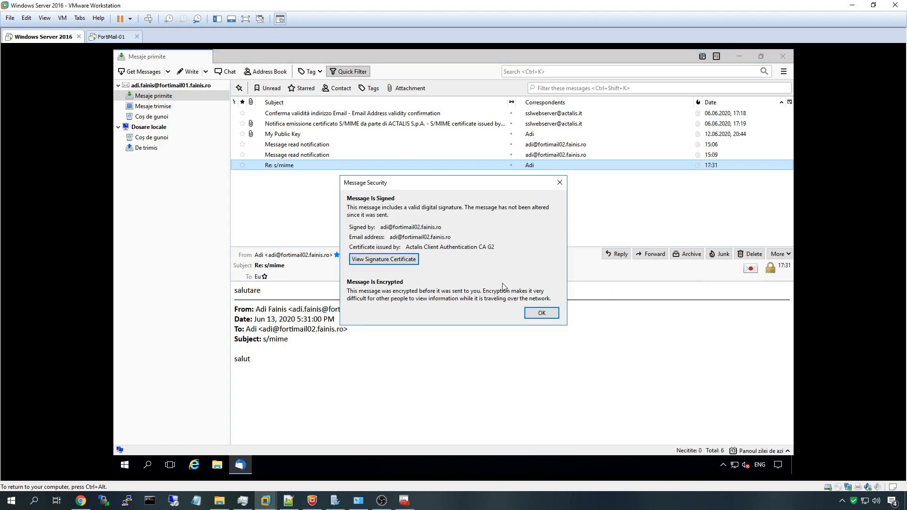
click(542, 313)
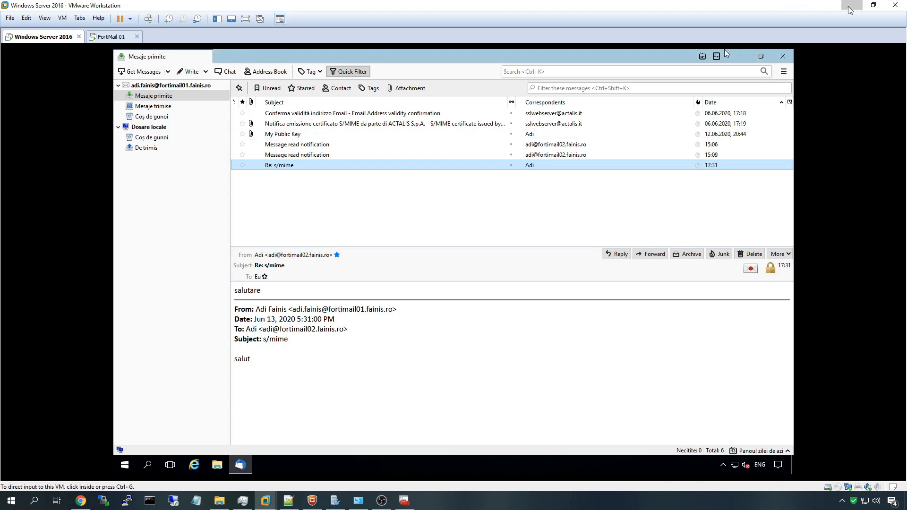
click(852, 5)
click(77, 7)
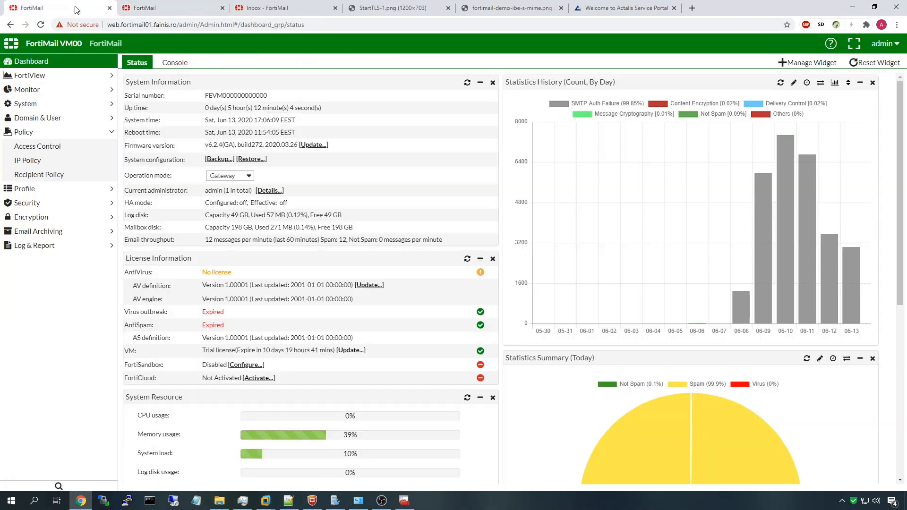
Find the Re: s/mime entry marked Not Spam, Accept in fortimail01's log, then reopen the VM
click(45, 103)
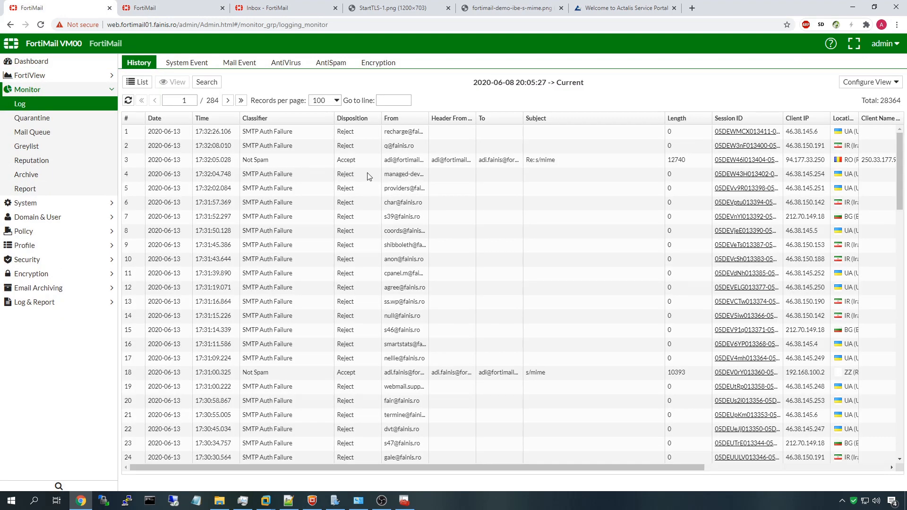
drag(325, 161, 579, 161)
click(580, 161)
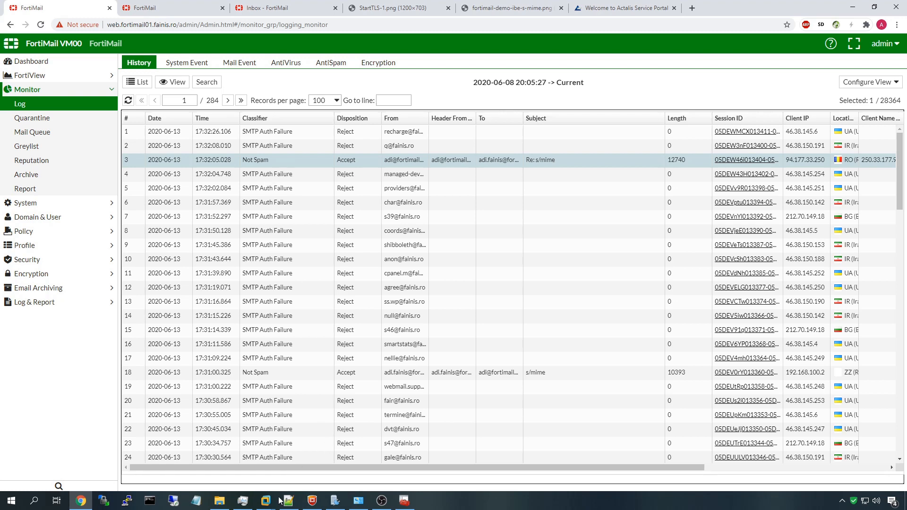
click(265, 500)
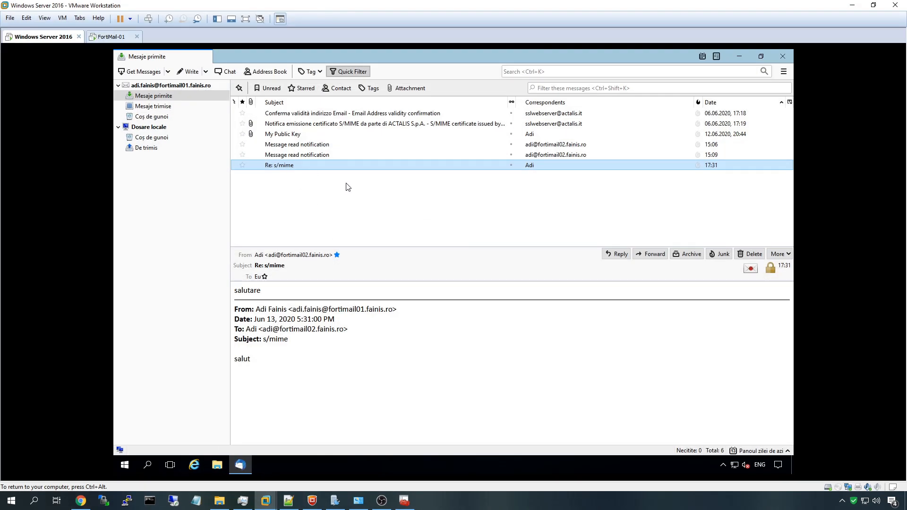
Reselect the decrypted Re: s/mime reply, then open fortimail01's Encryption > S/MIME certificate bindings
click(286, 156)
click(287, 166)
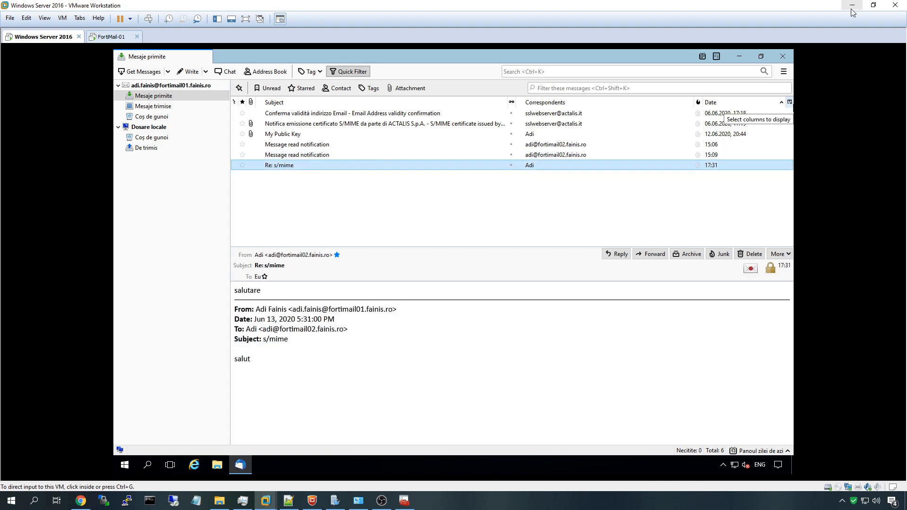
click(852, 7)
click(32, 273)
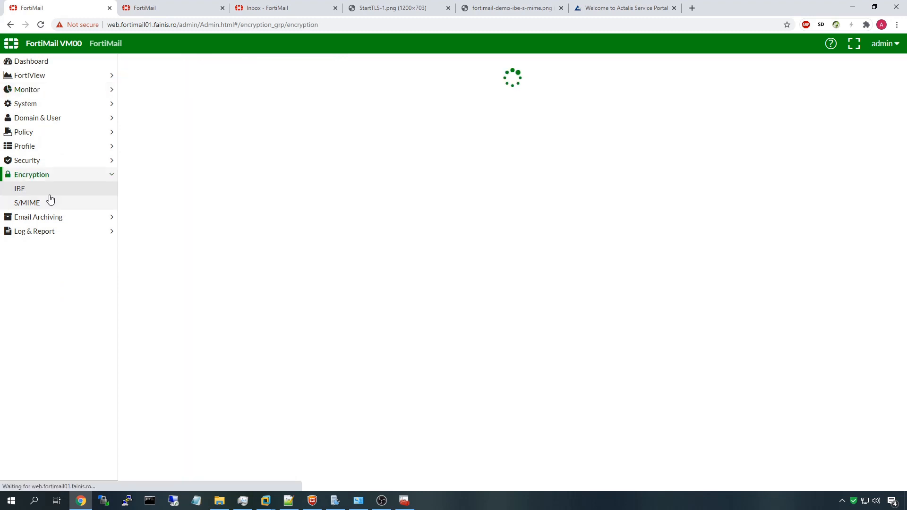
click(50, 200)
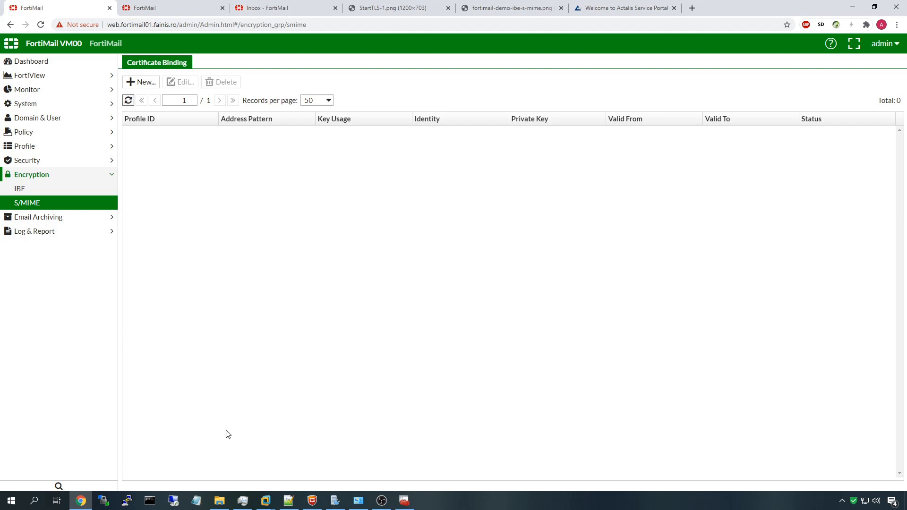
Bring up the Thunderbird VM, open and close its main menu, then minimize it
mouse_move(273, 502)
click(227, 469)
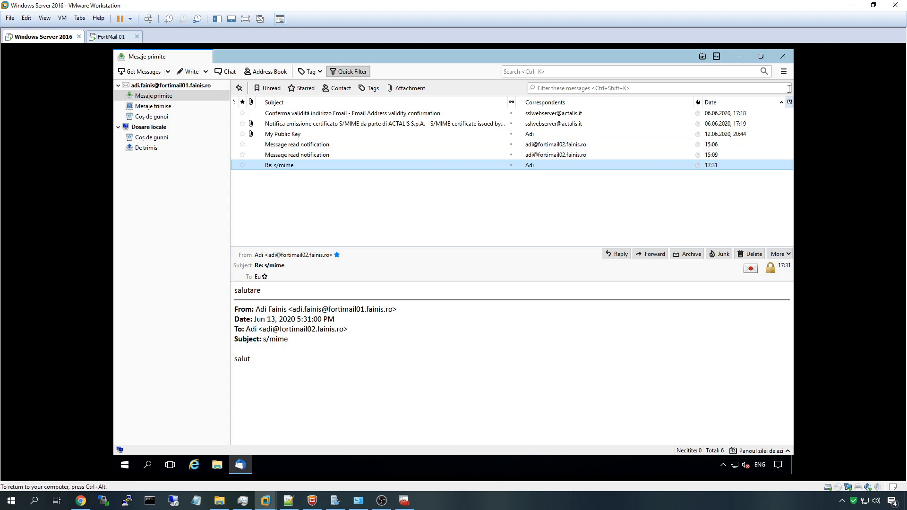
click(783, 72)
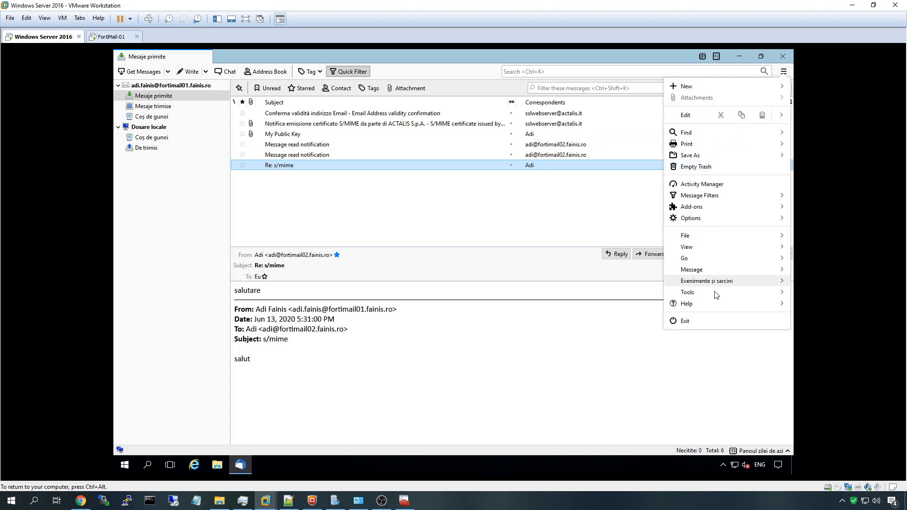
click(540, 229)
click(784, 72)
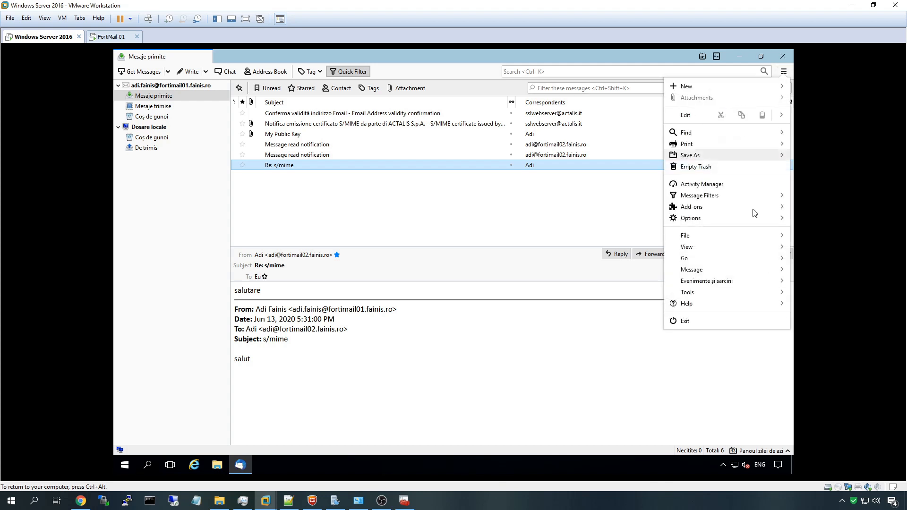
click(433, 217)
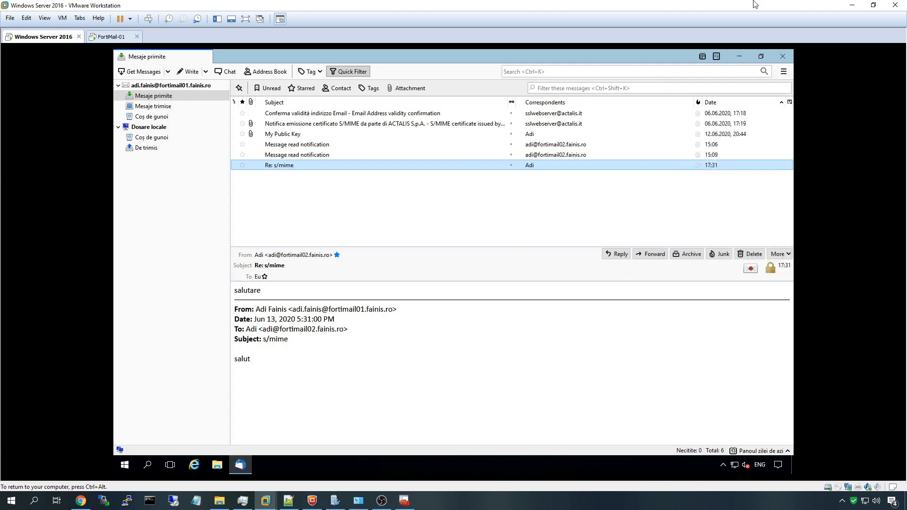
click(852, 5)
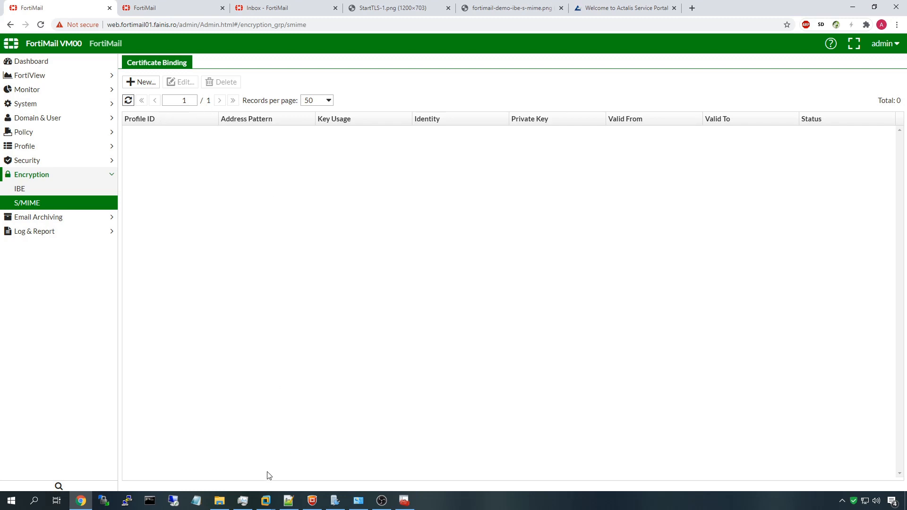
Open fortimail02's Encryption > S/MIME certificate bindings showing its two certificates
mouse_move(266, 500)
click(295, 235)
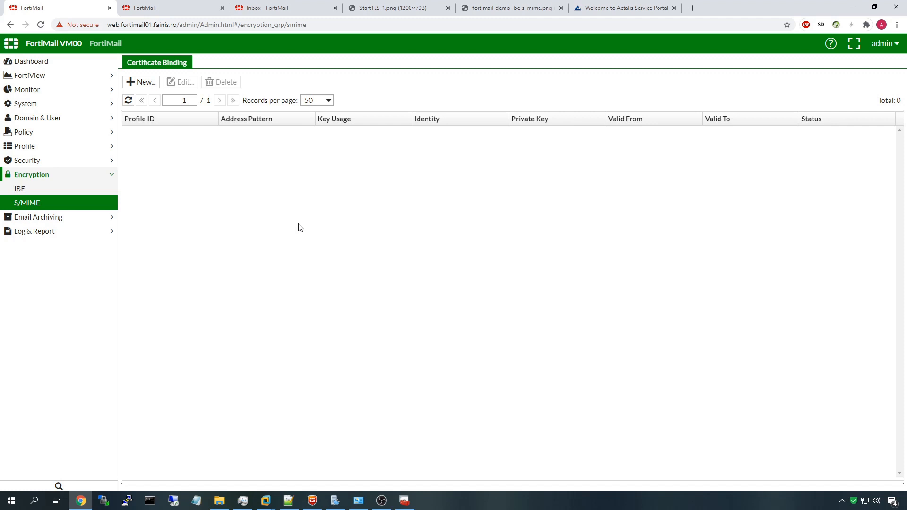
click(152, 8)
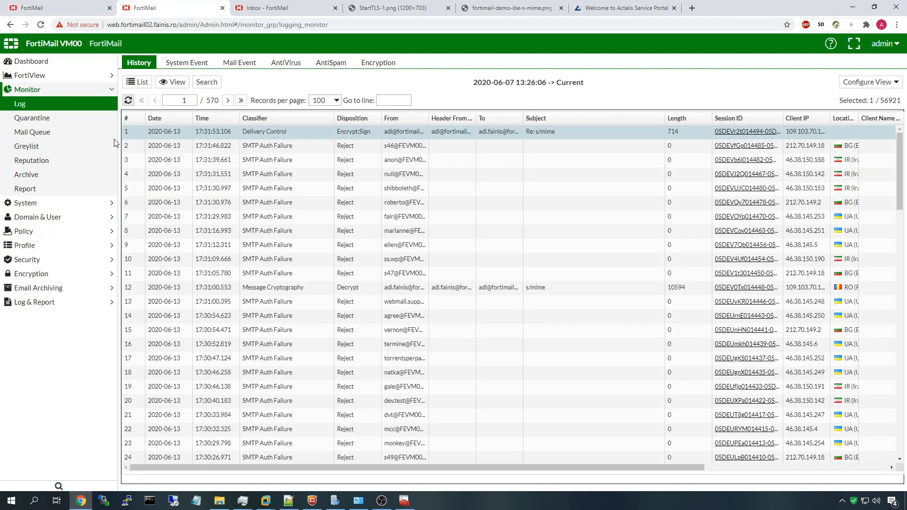
click(71, 274)
click(58, 204)
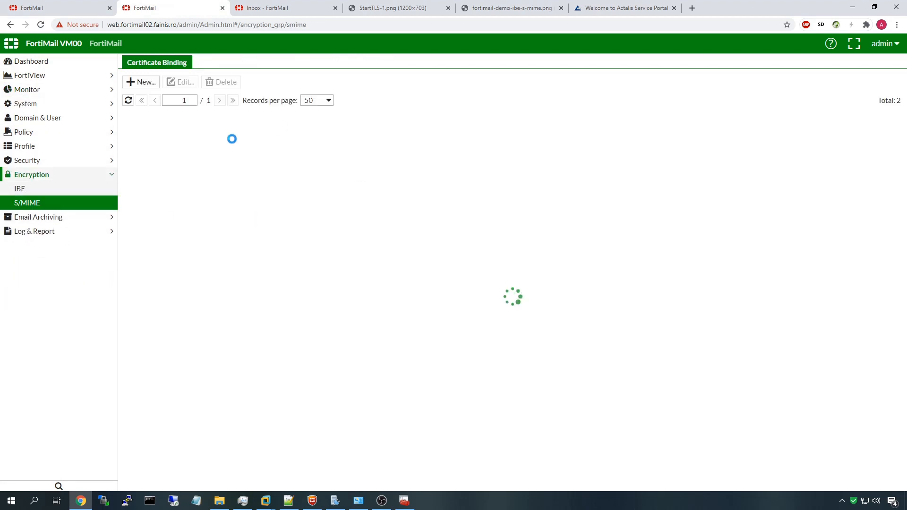